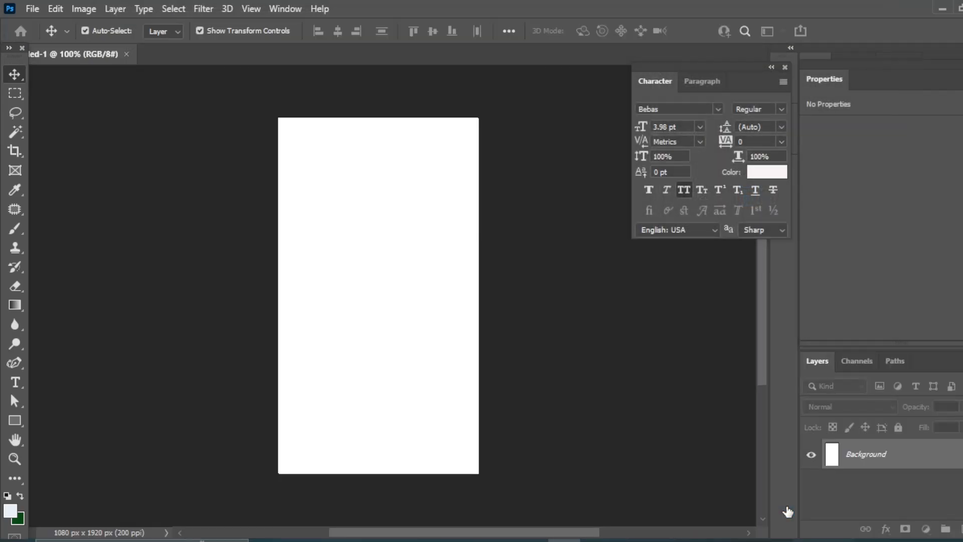
Draw a rectangle shape covering the full 1080 × 1920 px canvas, then deselect it
click(15, 420)
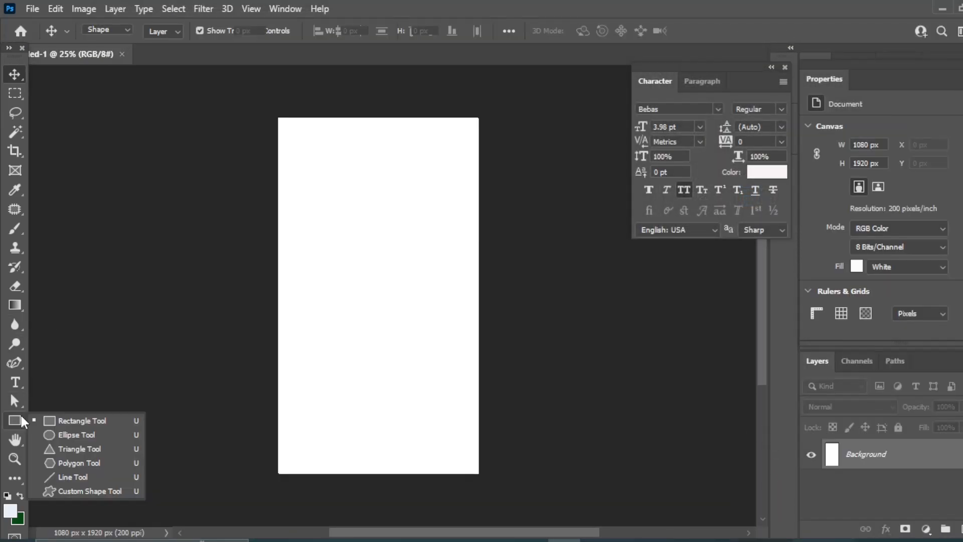
click(67, 419)
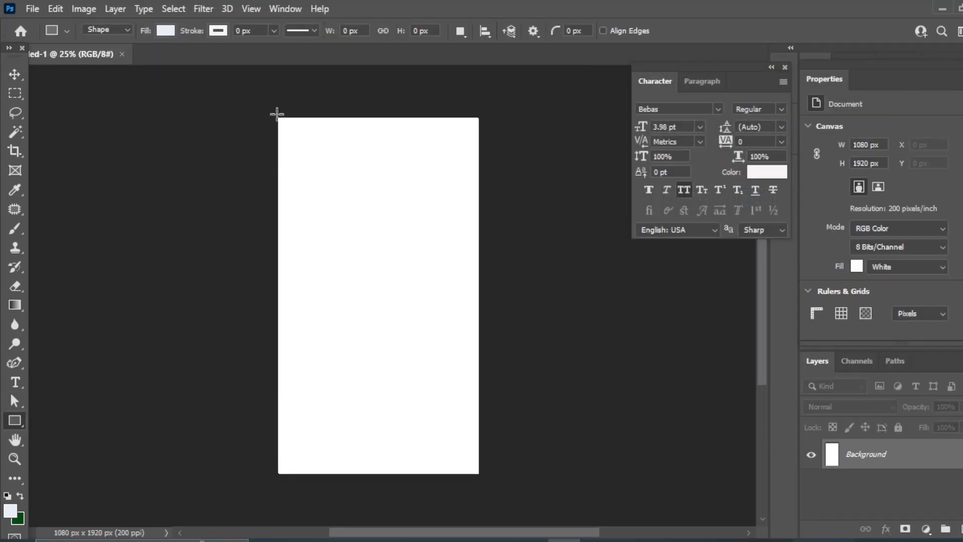
drag(277, 115, 480, 474)
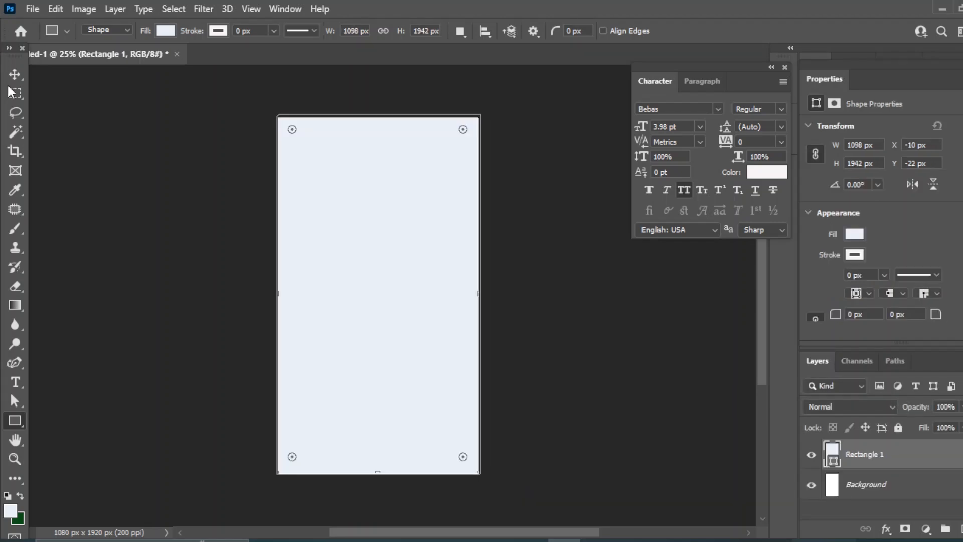
click(15, 74)
click(549, 321)
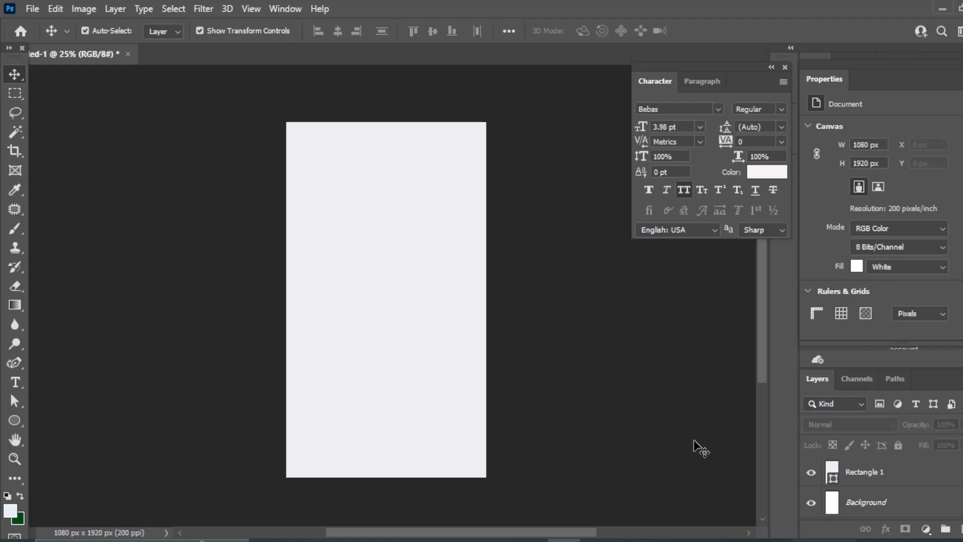
On a new layer, draw a closed shape with a wavy lower edge across the canvas top using the Curvature Pen
click(955, 528)
click(14, 363)
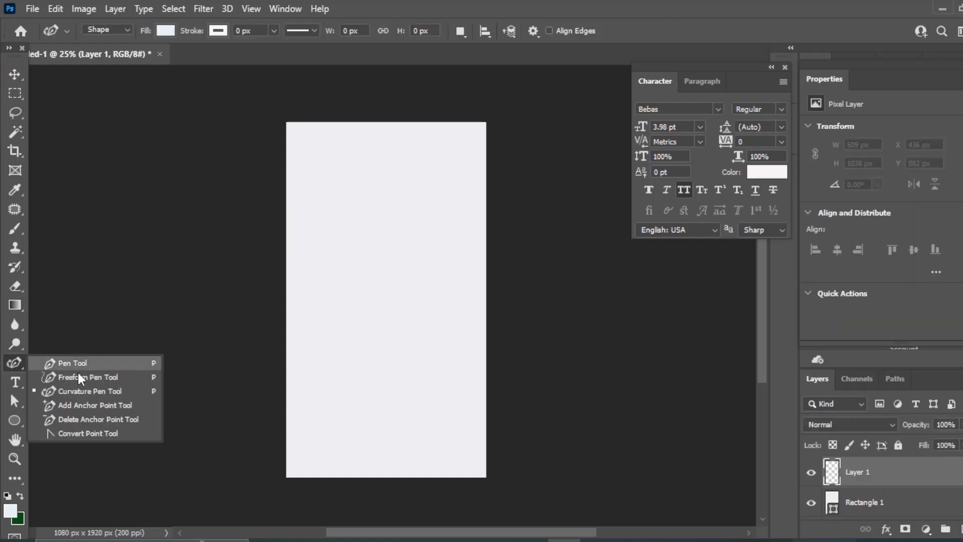
click(71, 389)
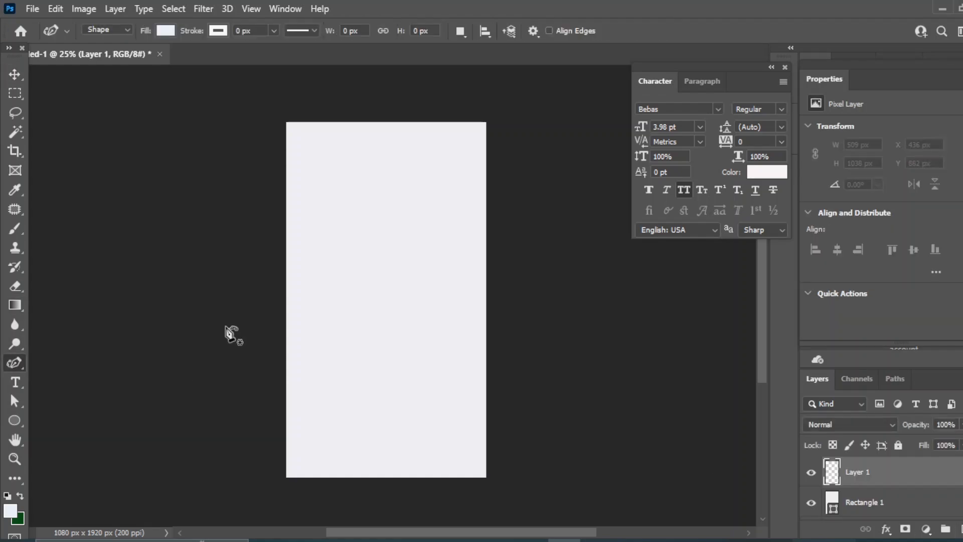
click(287, 177)
click(306, 179)
click(317, 188)
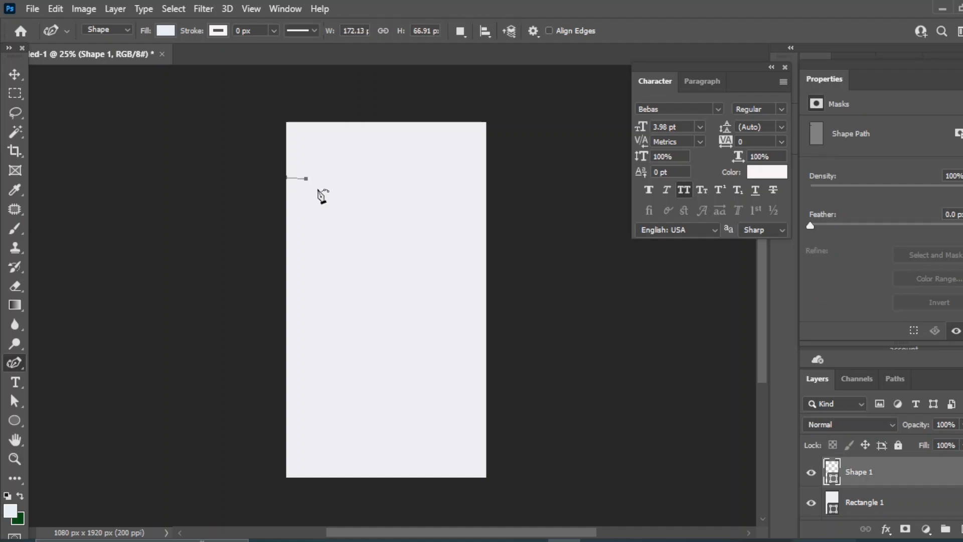
click(359, 179)
click(368, 199)
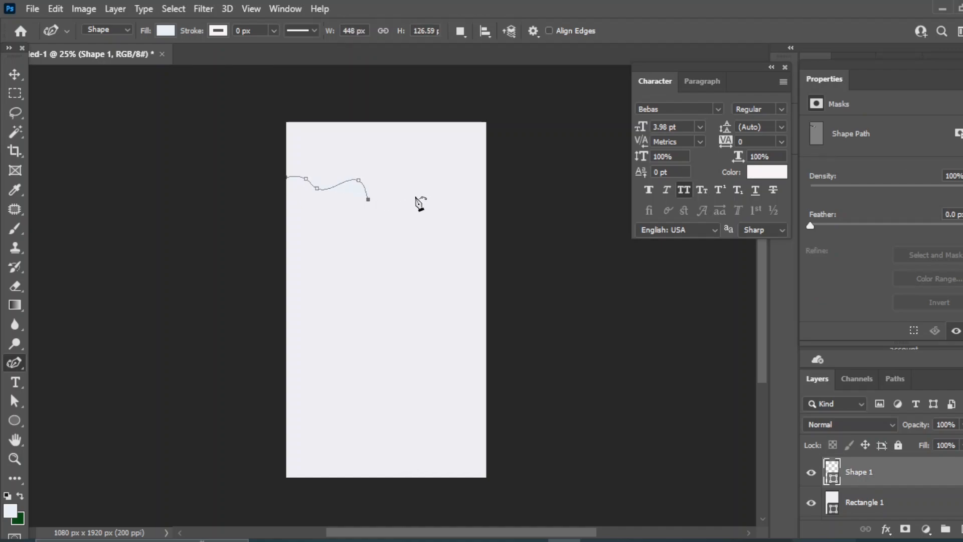
click(418, 182)
click(430, 221)
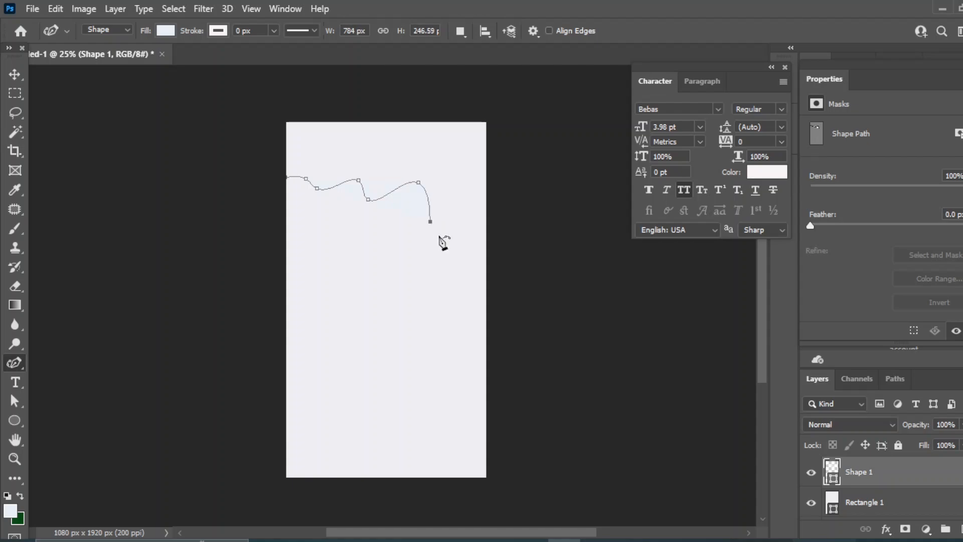
click(483, 249)
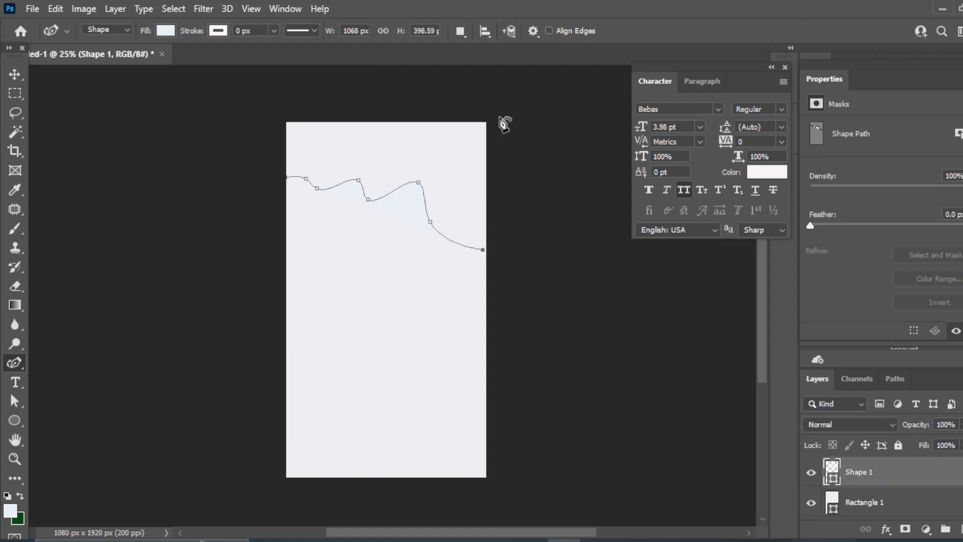
click(286, 176)
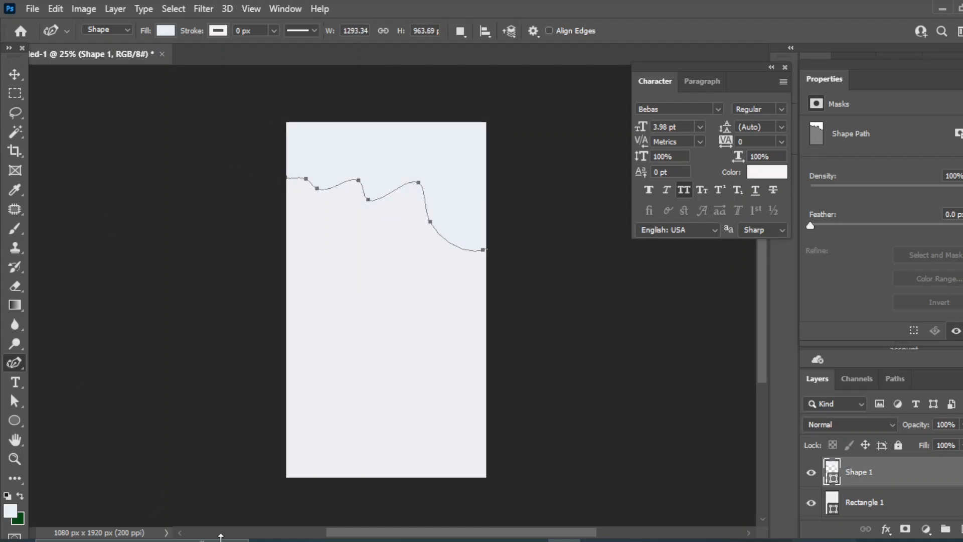
Change the wavy shape's fill to grey
double_click(831, 471)
click(640, 314)
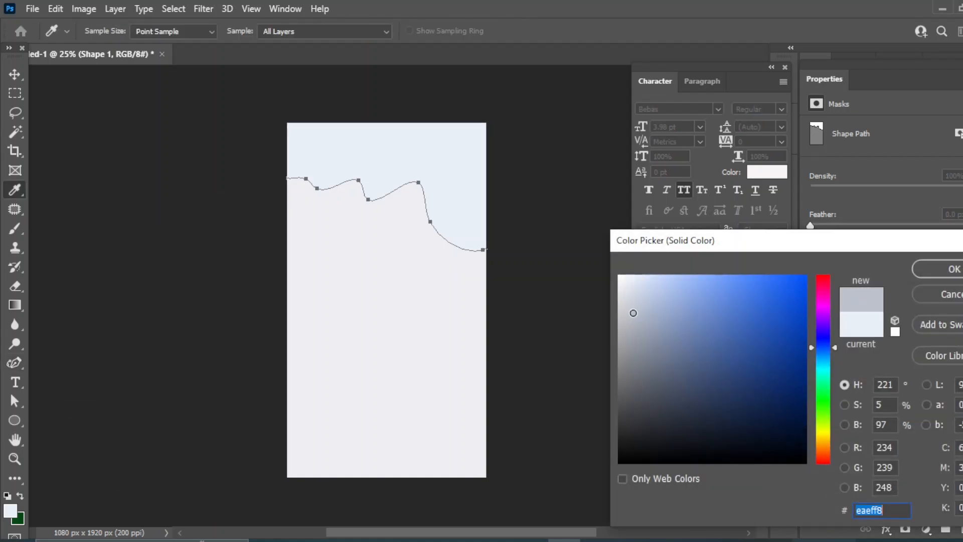
click(939, 271)
Finish the wavy path and return to the Move tool with nothing selected
key(v)
click(605, 402)
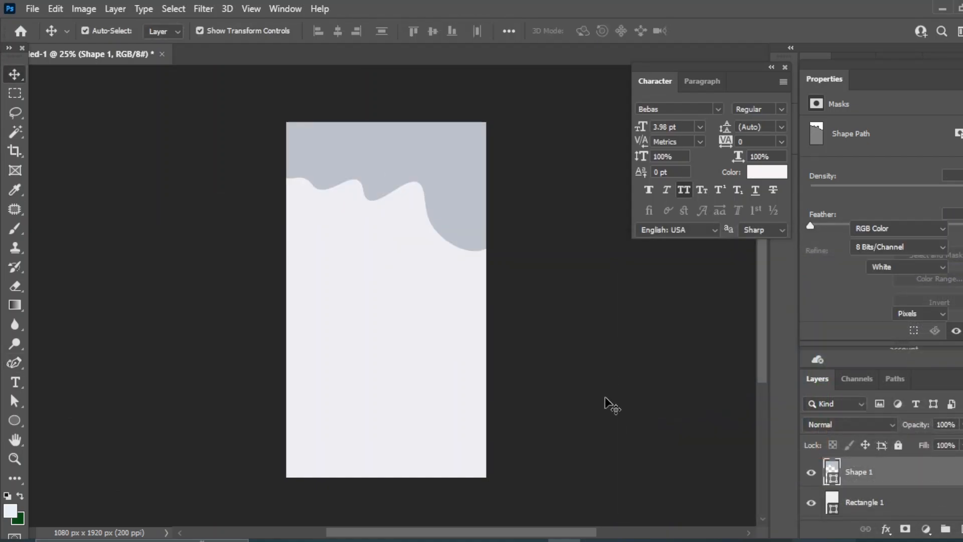
click(451, 351)
click(602, 301)
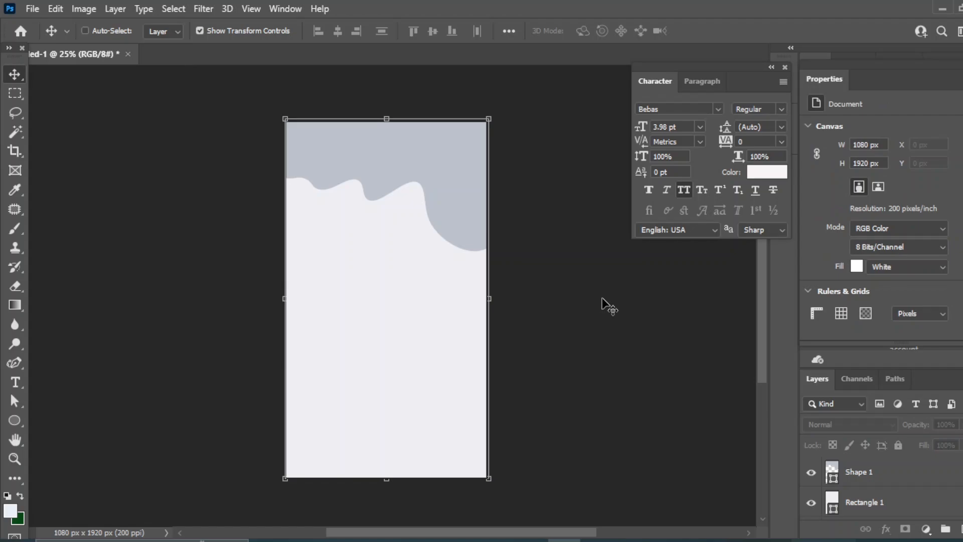
key(ctrl+plus)
key(ctrl+minus)
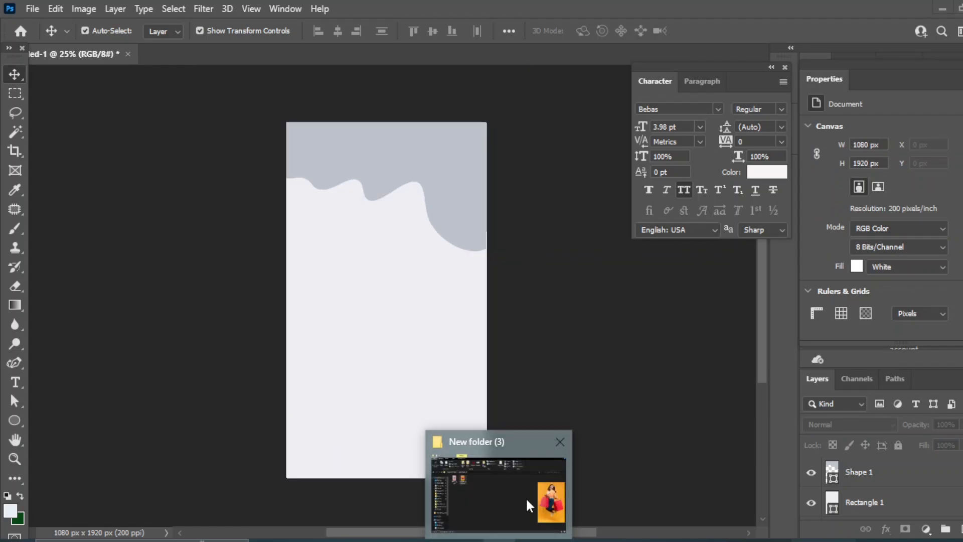
Place the woman-shopping photo, scale it down, and move it to the canvas's lower right
click(526, 498)
drag(573, 541, 358, 374)
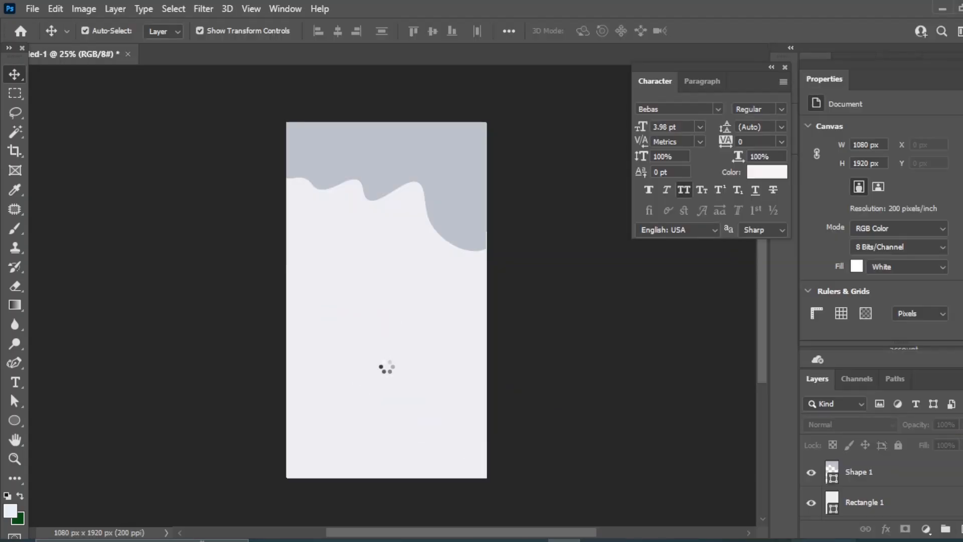
drag(488, 151, 433, 229)
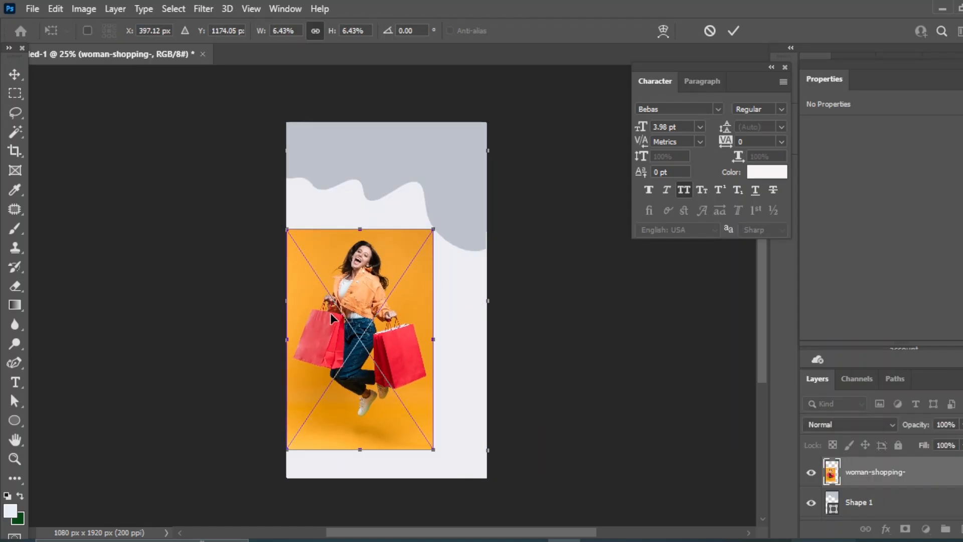
drag(330, 312, 382, 345)
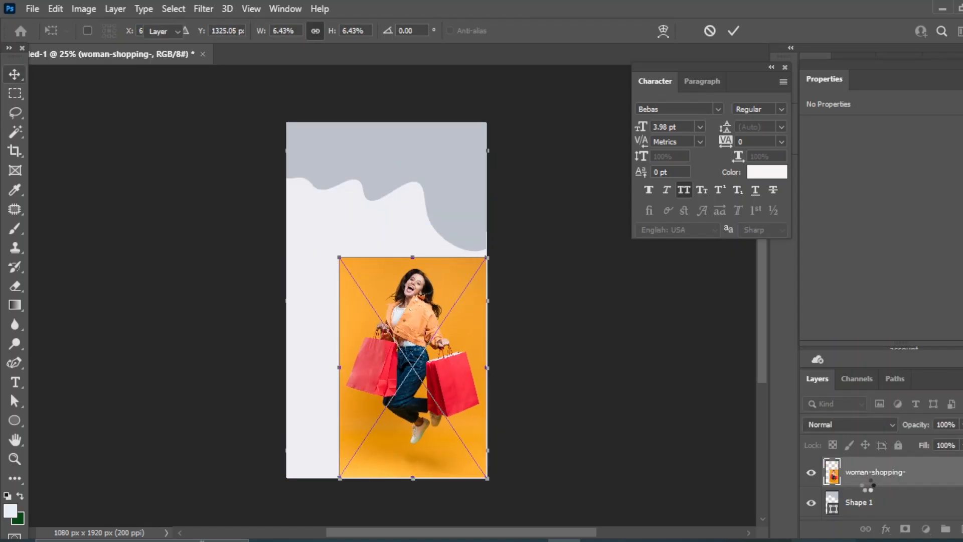
key(Return)
scroll(853, 489, down, 1)
click(842, 503)
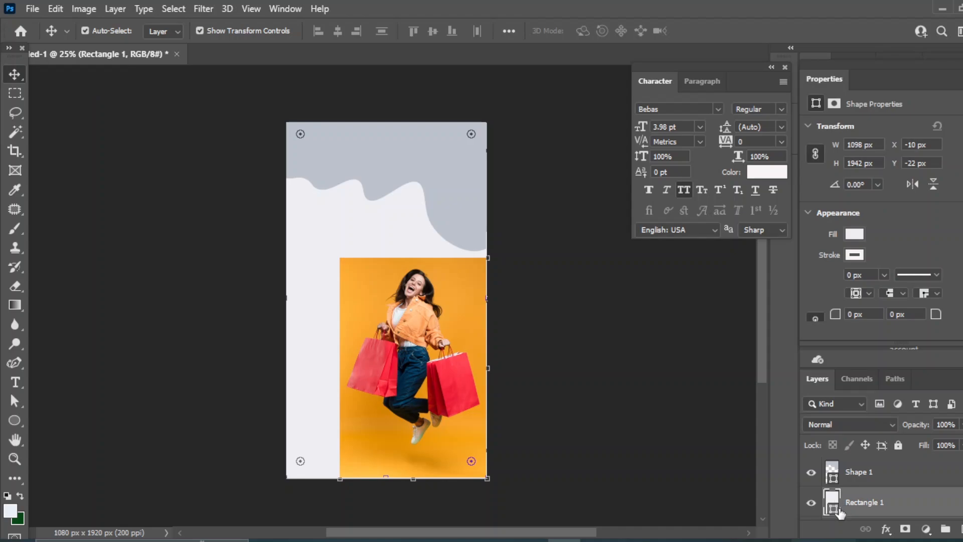
Rename the full-canvas rectangle layer to 'bg'
right_click(852, 506)
click(881, 503)
double_click(881, 503)
click(726, 436)
click(451, 341)
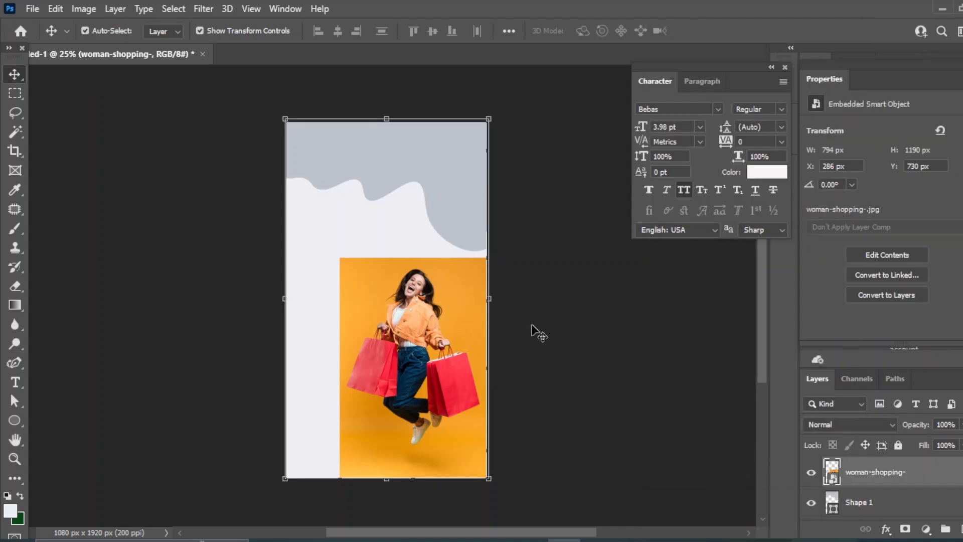
click(696, 422)
scroll(853, 501, down, 1)
click(852, 502)
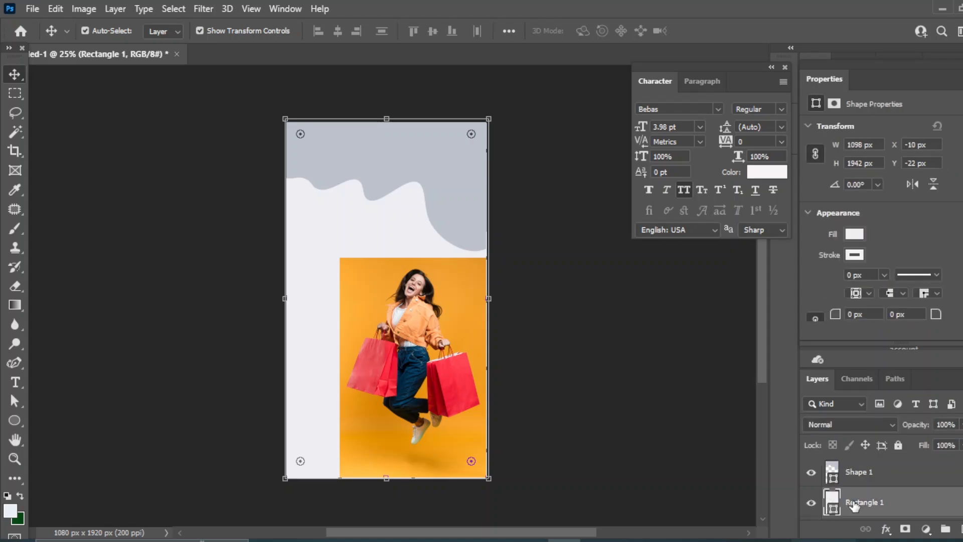
double_click(855, 502)
text(bg)
Fill the bg layer with orange #f49f2c sampled from the photo's backdrop
double_click(830, 499)
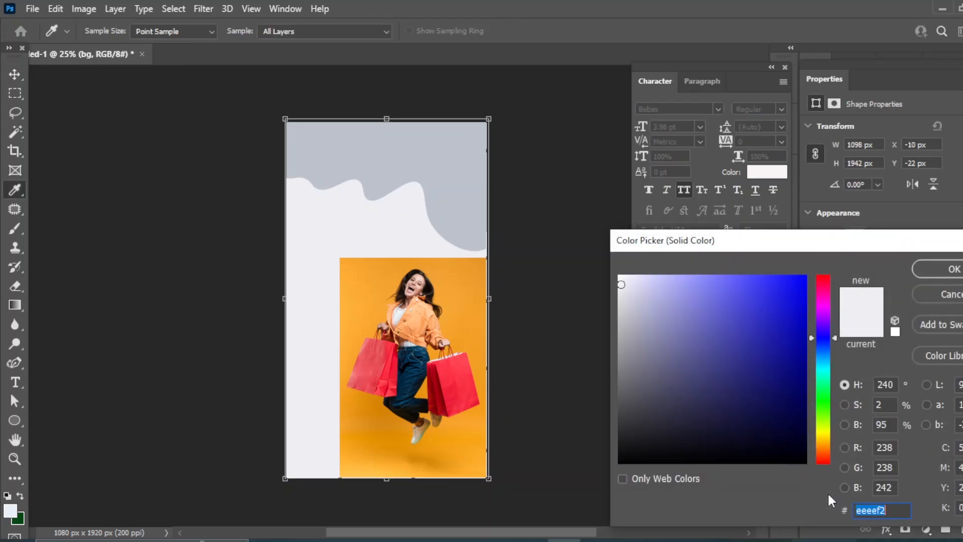
click(475, 258)
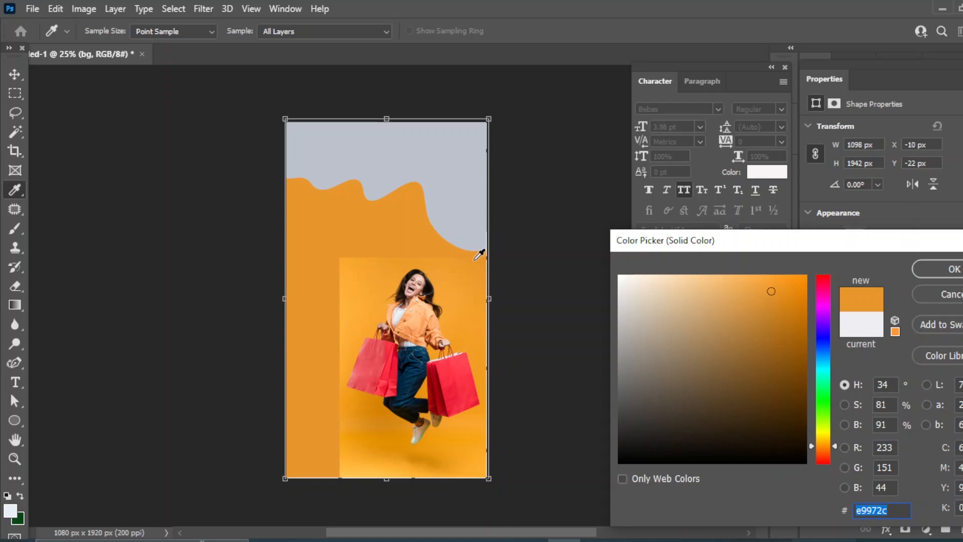
click(478, 351)
click(332, 279)
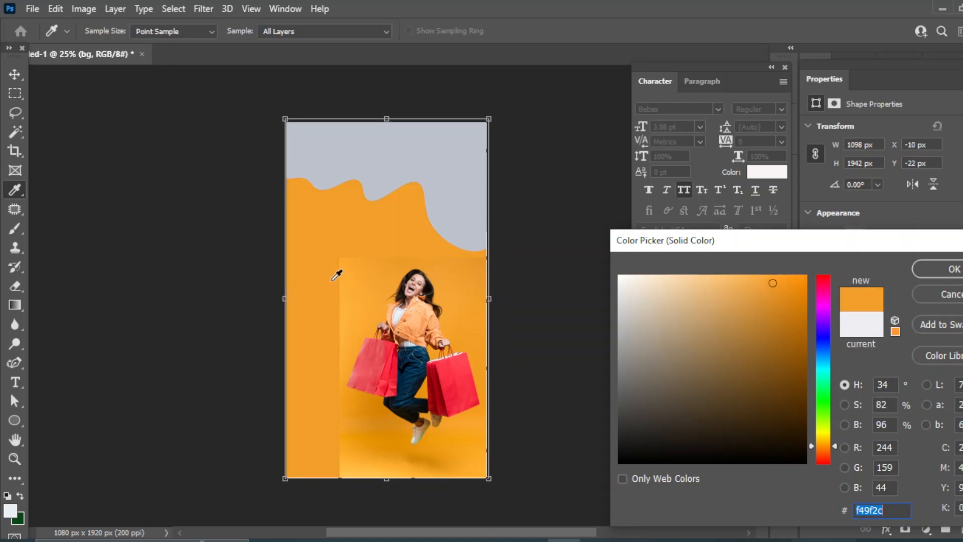
click(941, 271)
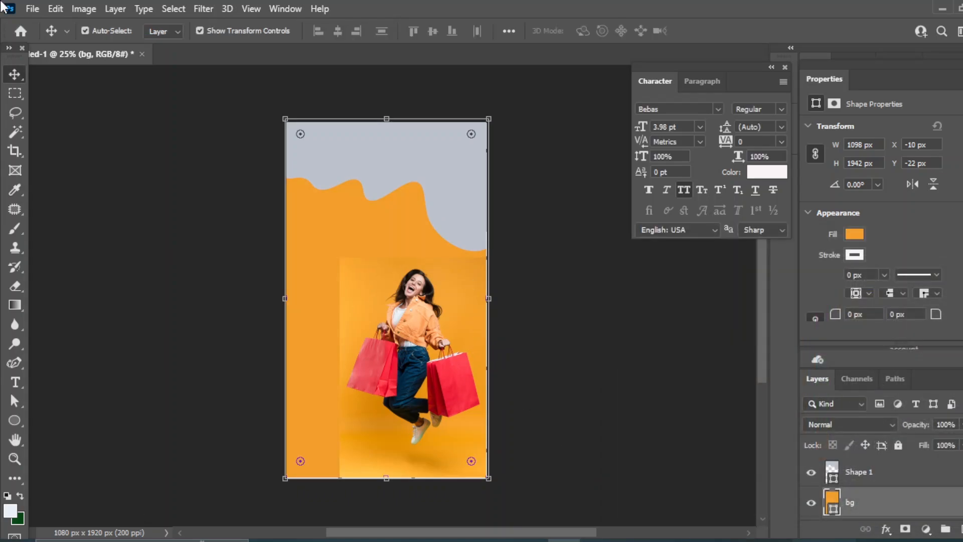
click(619, 382)
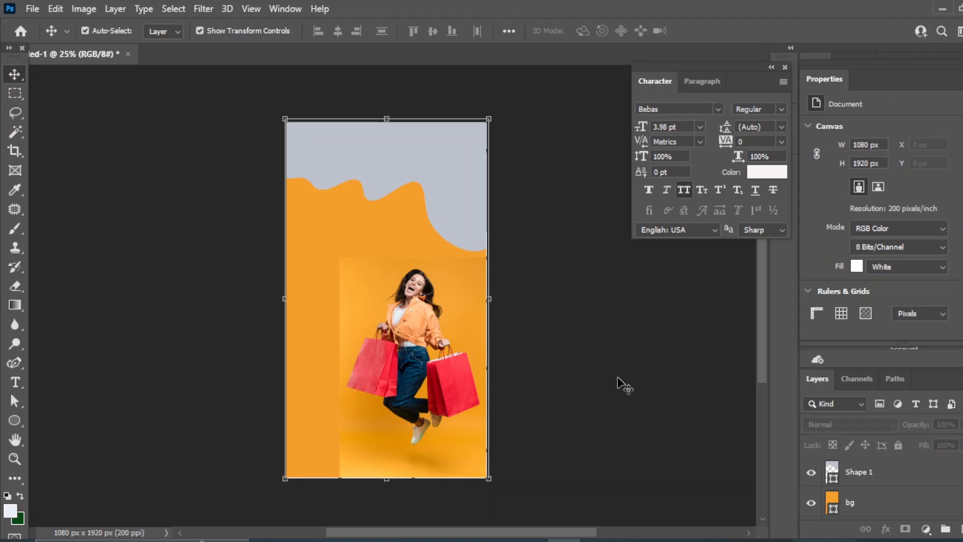
Recolour the wavy top shape to orange #f2a230 sampled from the photo
click(445, 159)
double_click(836, 469)
click(438, 365)
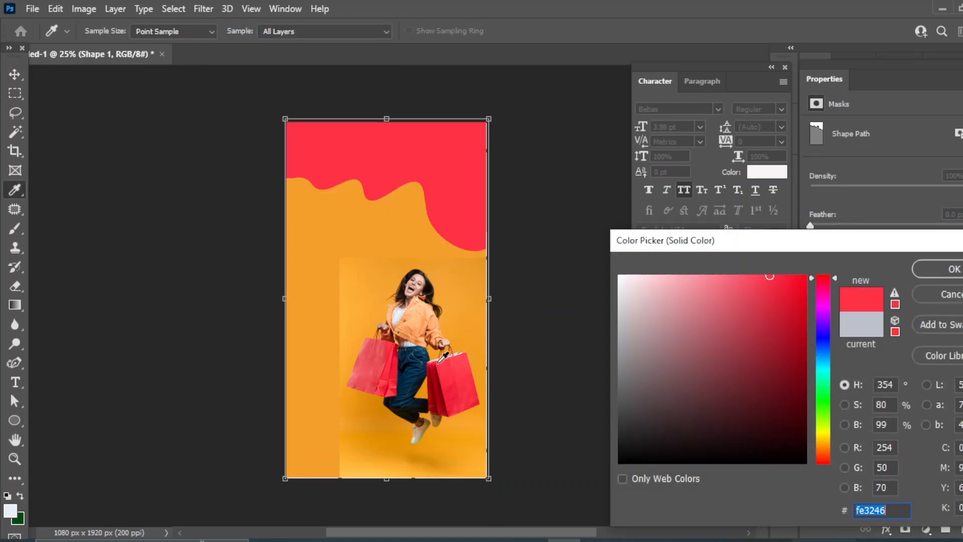
click(433, 385)
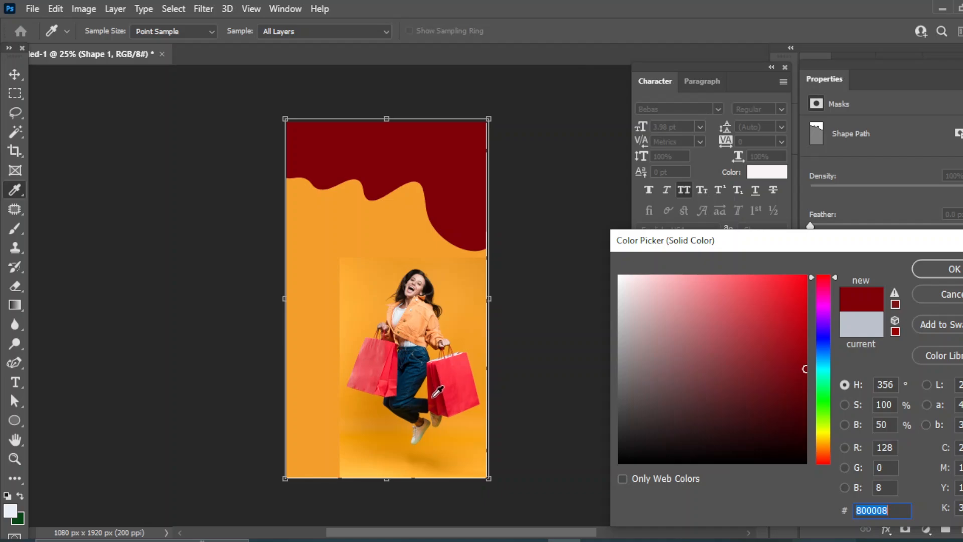
click(385, 460)
click(367, 466)
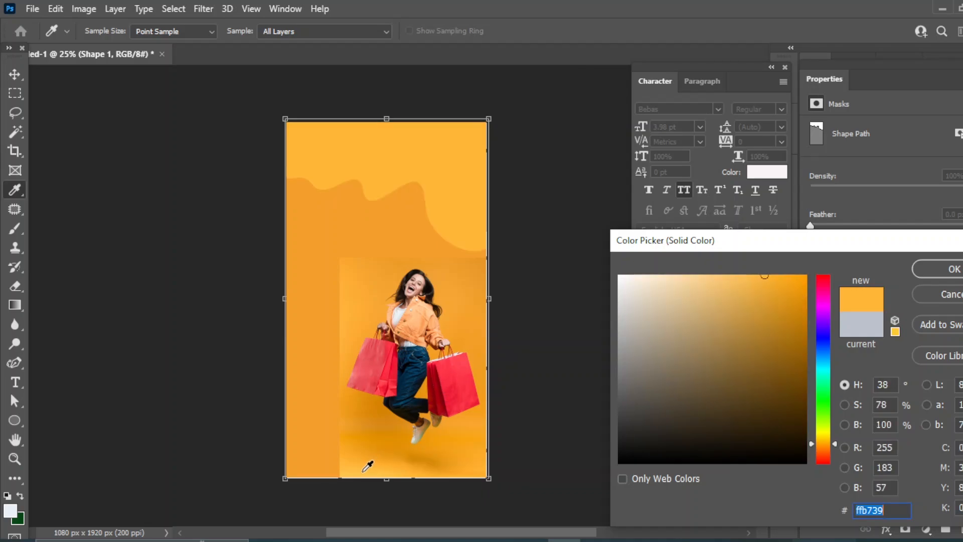
click(779, 280)
click(482, 296)
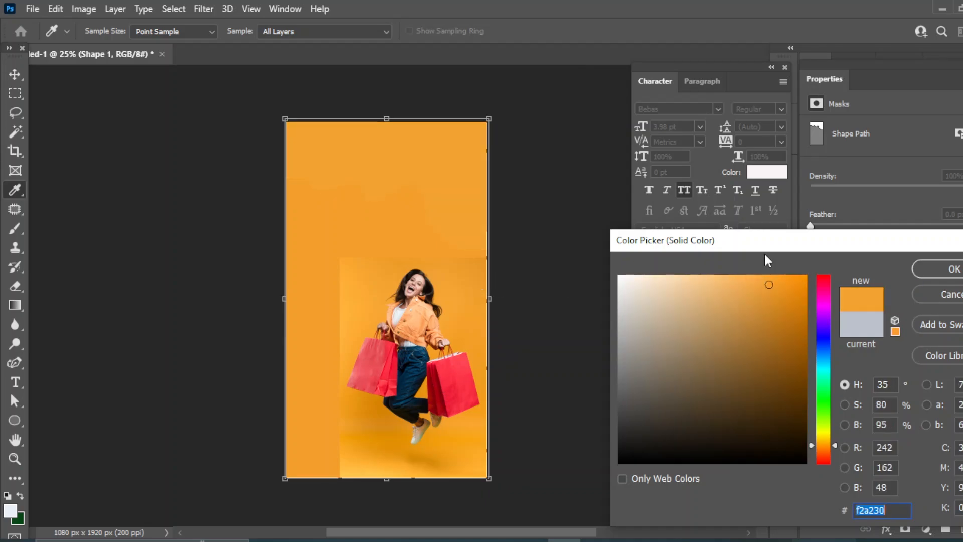
click(759, 281)
click(952, 269)
Move the woman-shopping photo up to the top of the canvas
key(v)
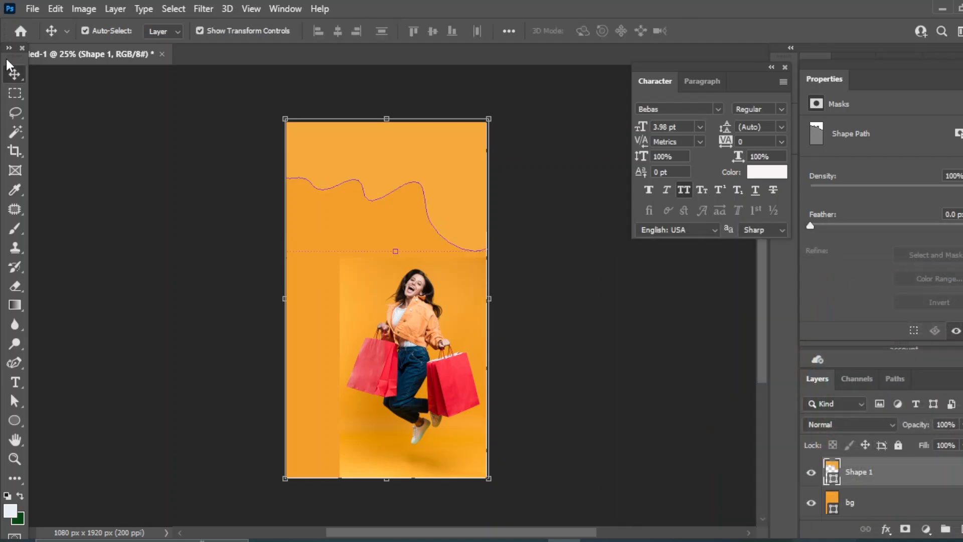
click(637, 353)
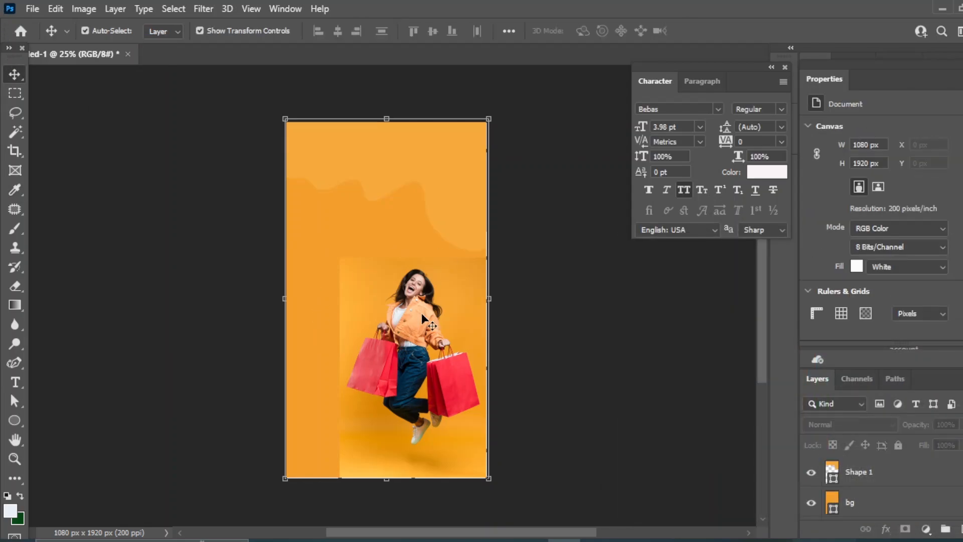
drag(426, 321, 385, 168)
Draw a large pale ellipse over the lower canvas and shift it up-left
click(566, 347)
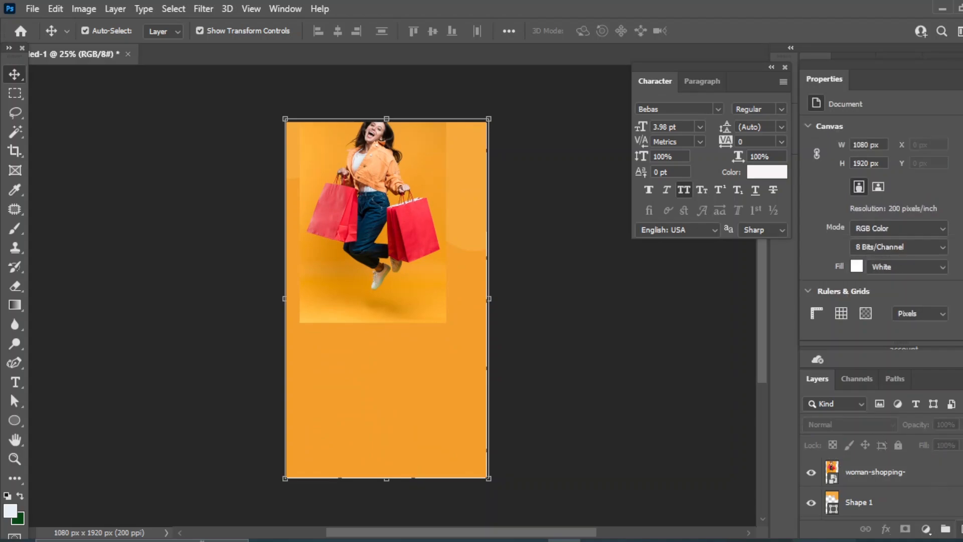
key(ctrl+shift+alt+n)
click(15, 420)
click(75, 437)
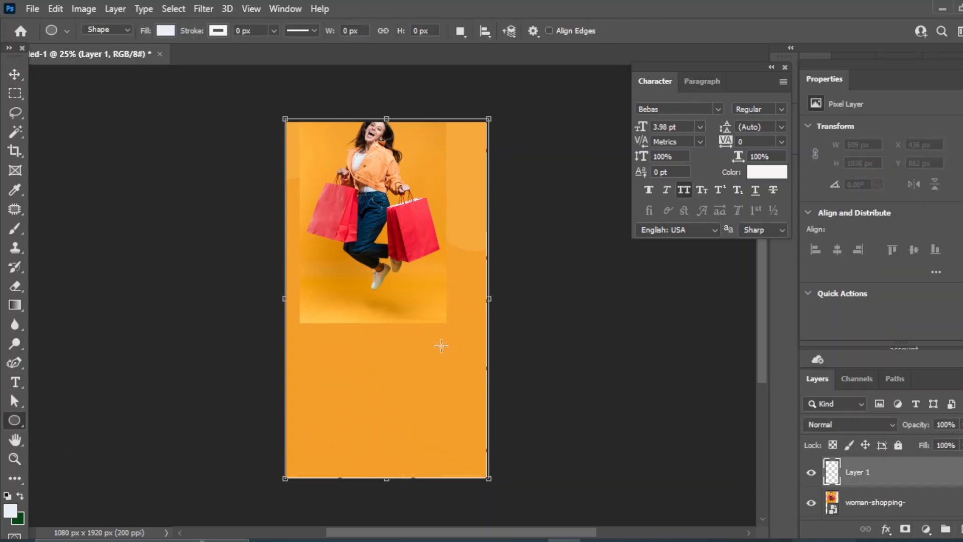
drag(372, 319, 576, 525)
key(v)
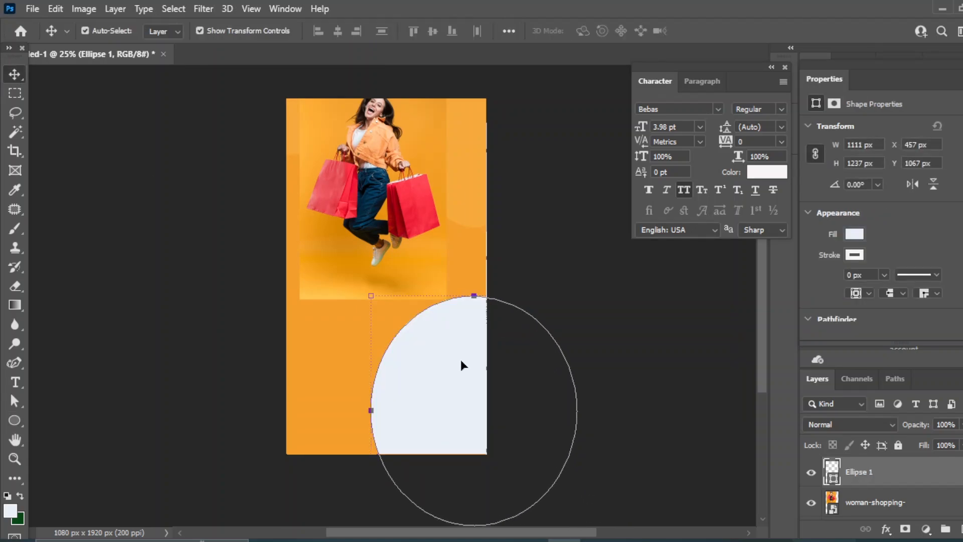
drag(447, 345, 424, 294)
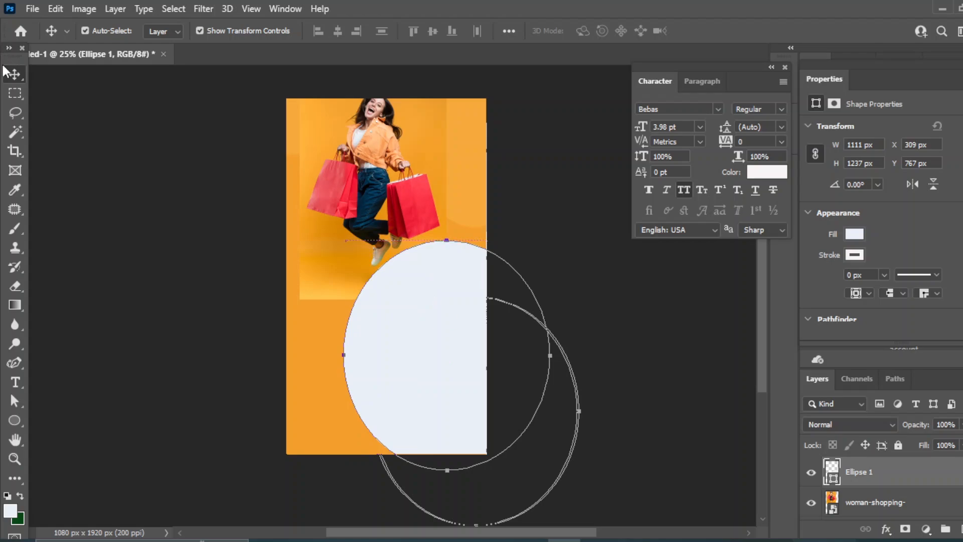
Move the woman photo down and right over the ellipse
click(641, 313)
click(642, 342)
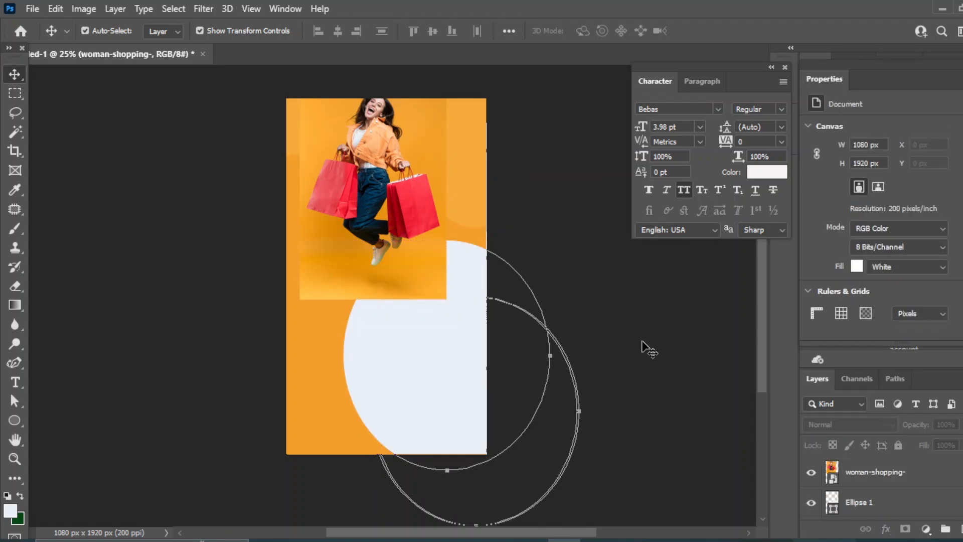
drag(372, 174, 434, 310)
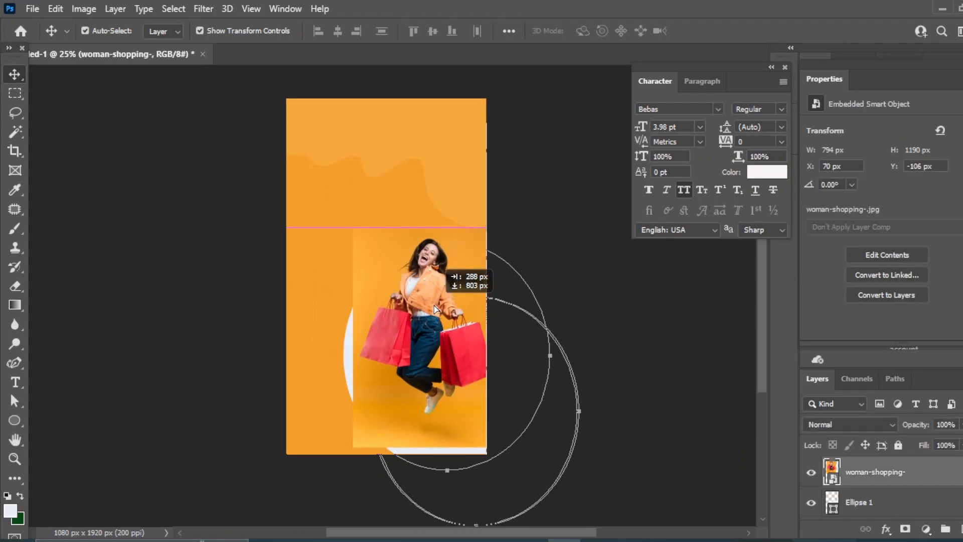
Fine-tune the woman photo's position, then nudge and duplicate the Ellipse 1 layer
drag(434, 310, 426, 321)
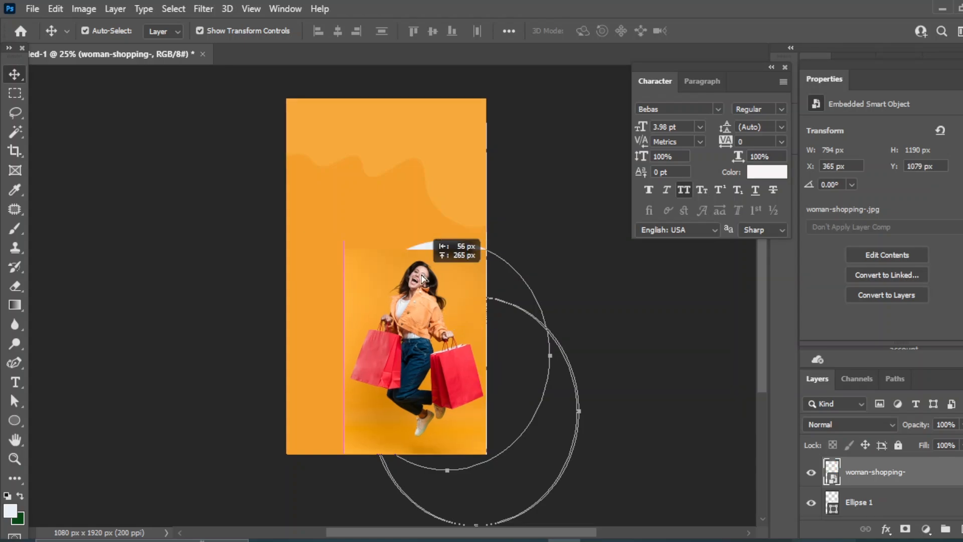
drag(427, 272, 425, 267)
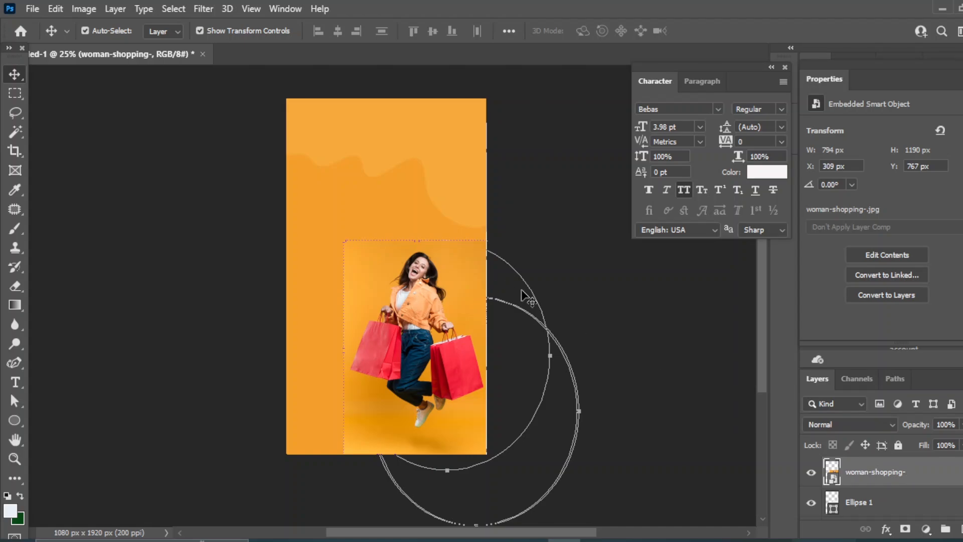
click(855, 502)
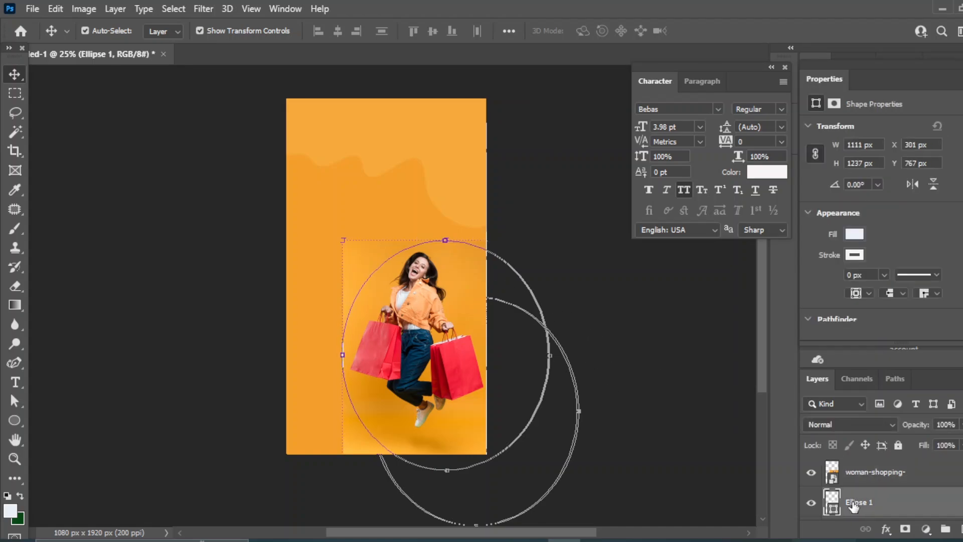
key(Left)
key(Left)
key(Left)
key(Left)
key(Left)
key(Left)
key(Left)
key(Left)
key(Left)
key(Left)
key(Left)
key(Left)
key(Left)
key(Left)
key(Left)
key(Left)
key(ctrl+j)
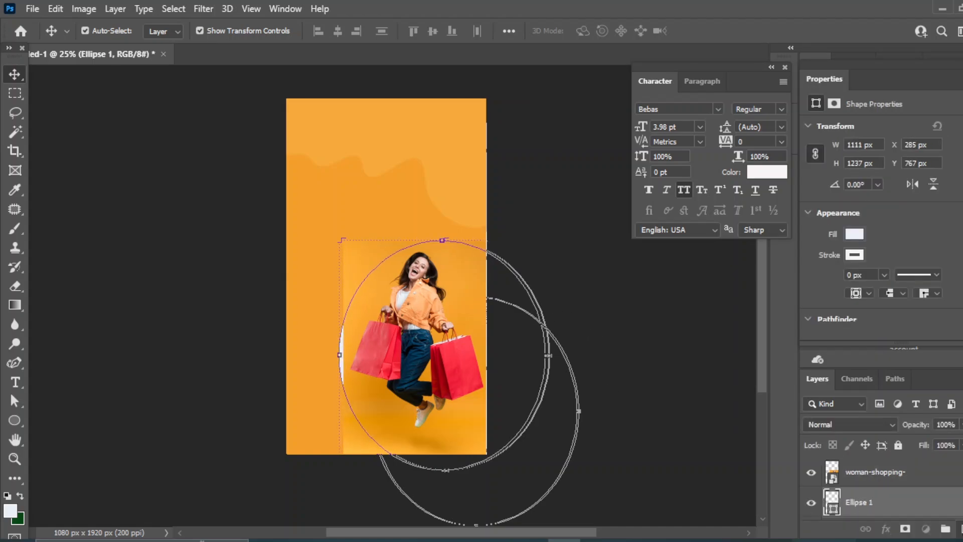
Clip the woman photo to the ellipse copy and enlarge it slightly inside the circle
click(882, 474)
right_click(881, 477)
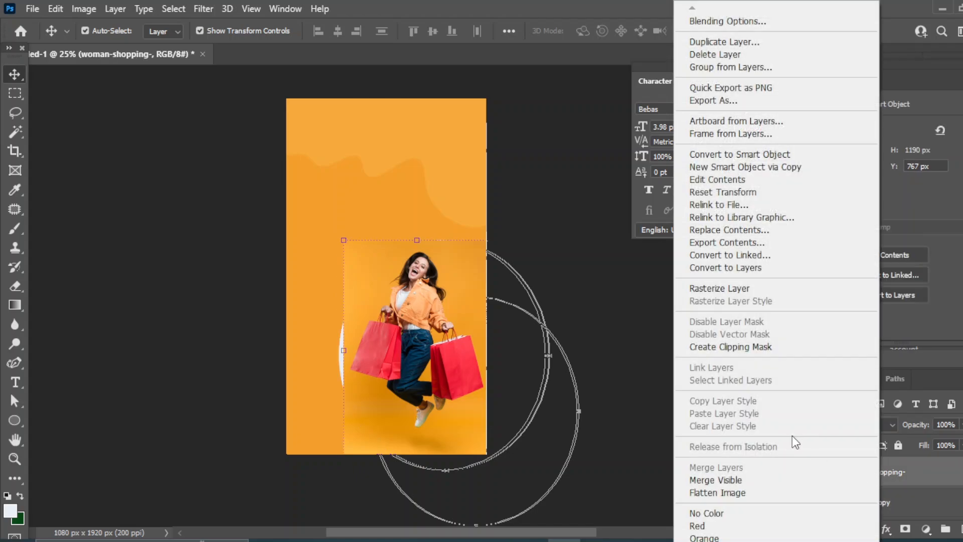
click(793, 346)
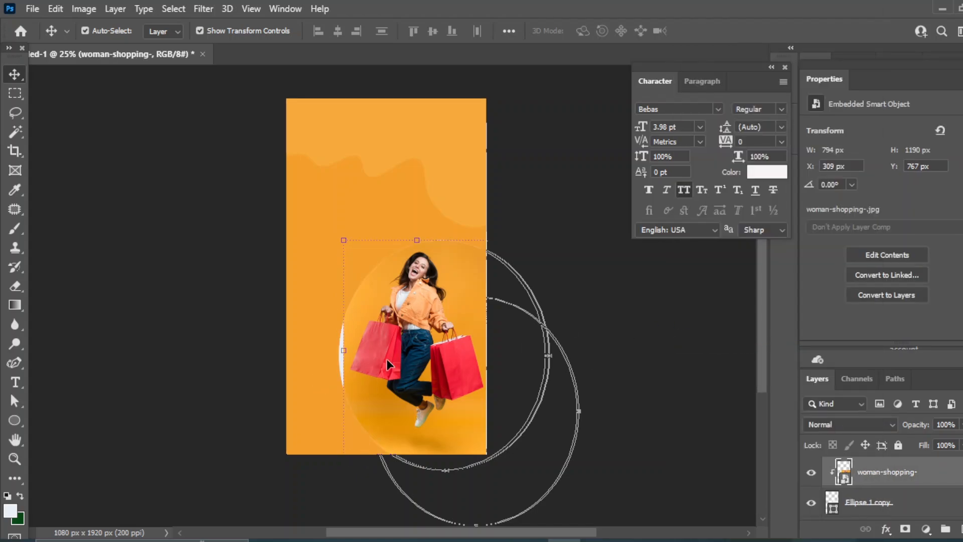
key(Left)
key(Left)
key(Left)
key(Left)
key(Left)
key(Left)
key(Left)
key(Left)
key(Left)
key(Left)
key(Left)
key(Left)
key(Left)
key(Left)
key(Left)
key(Left)
key(Left)
key(Left)
key(Left)
key(Left)
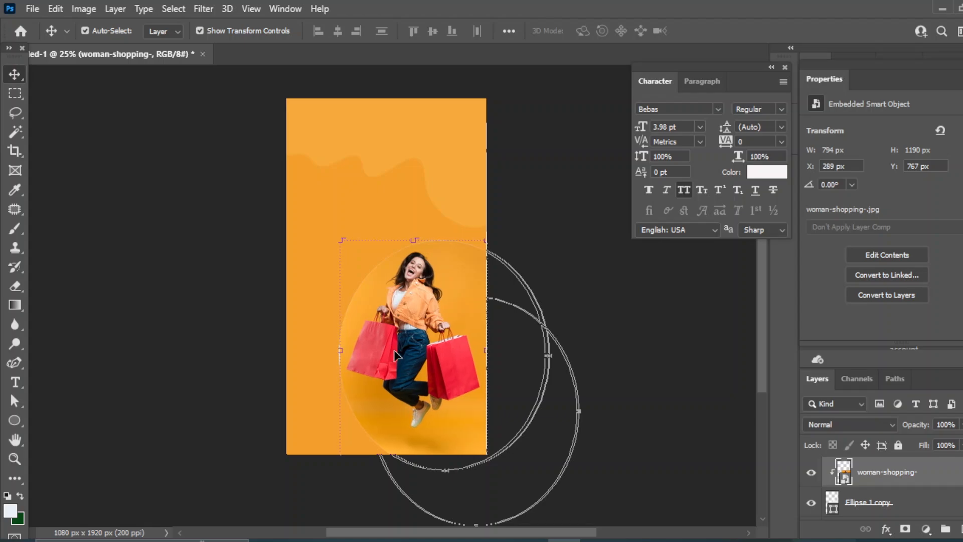
key(ctrl+t)
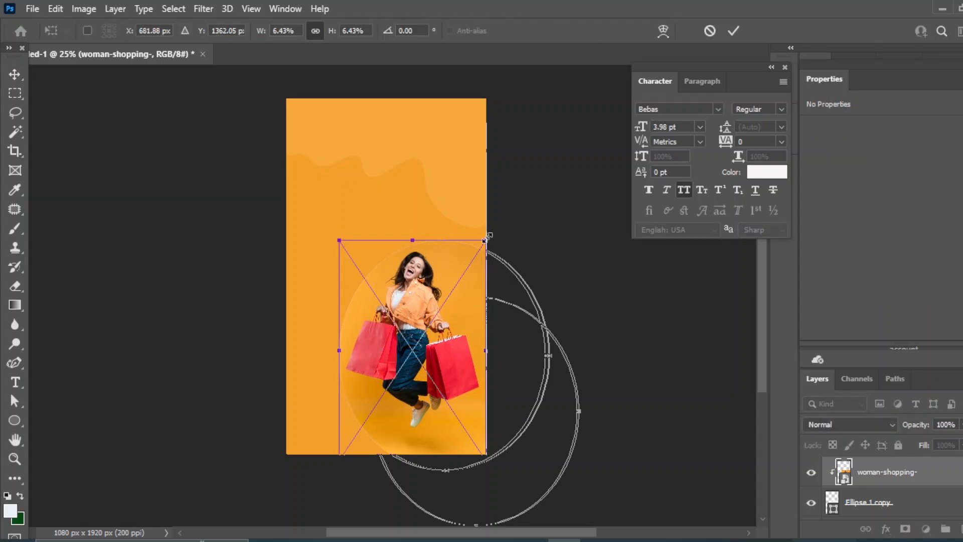
drag(486, 238, 488, 237)
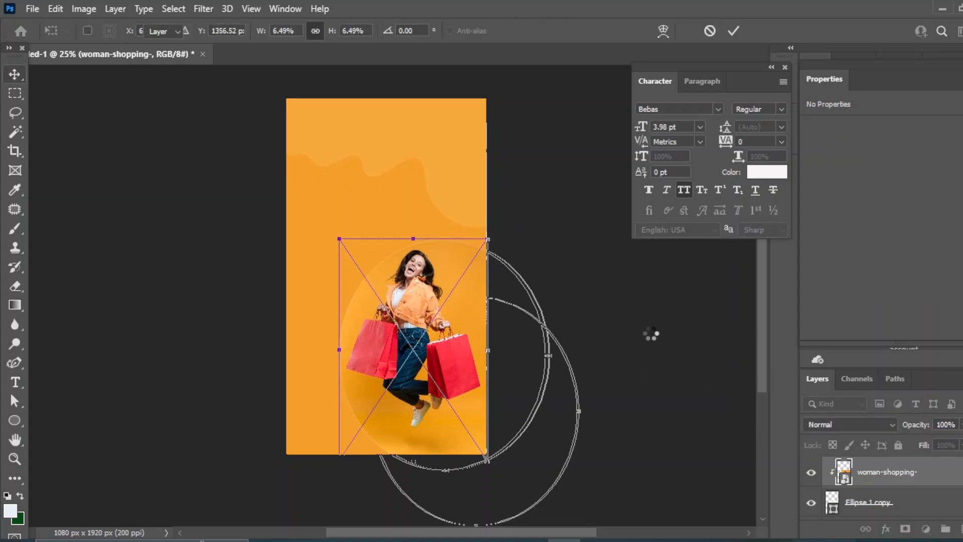
click(651, 337)
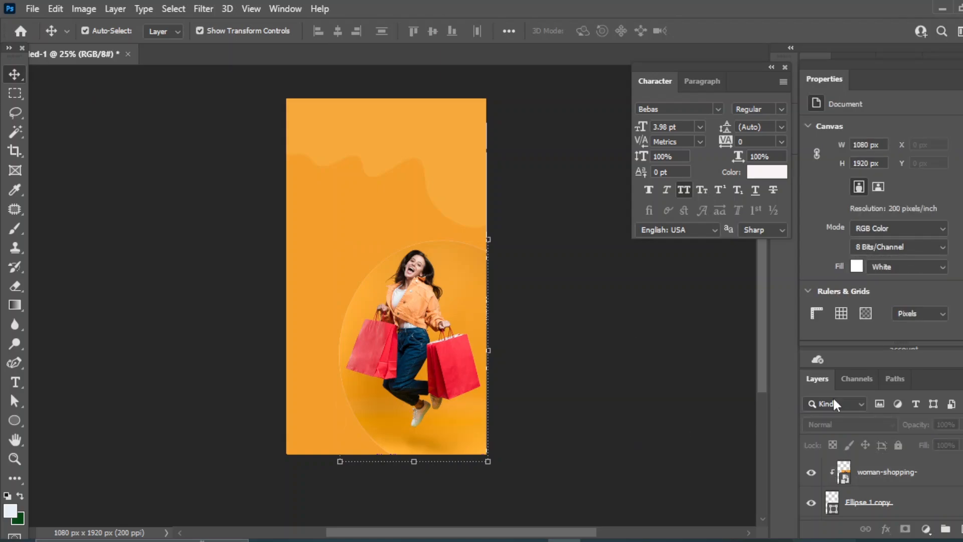
Scale the Ellipse 1 copy to about 96% so a white ring shows around the woman
click(876, 504)
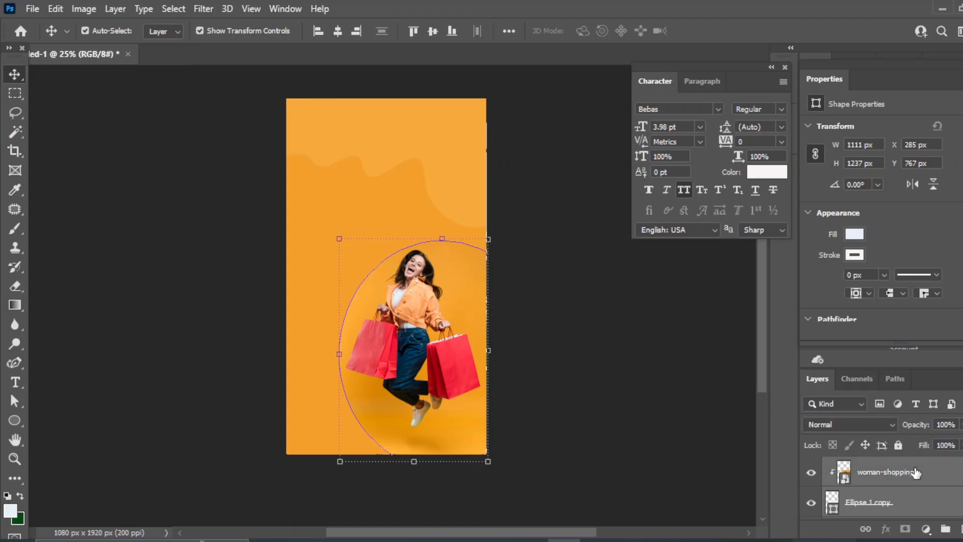
drag(333, 236, 340, 244)
click(10, 73)
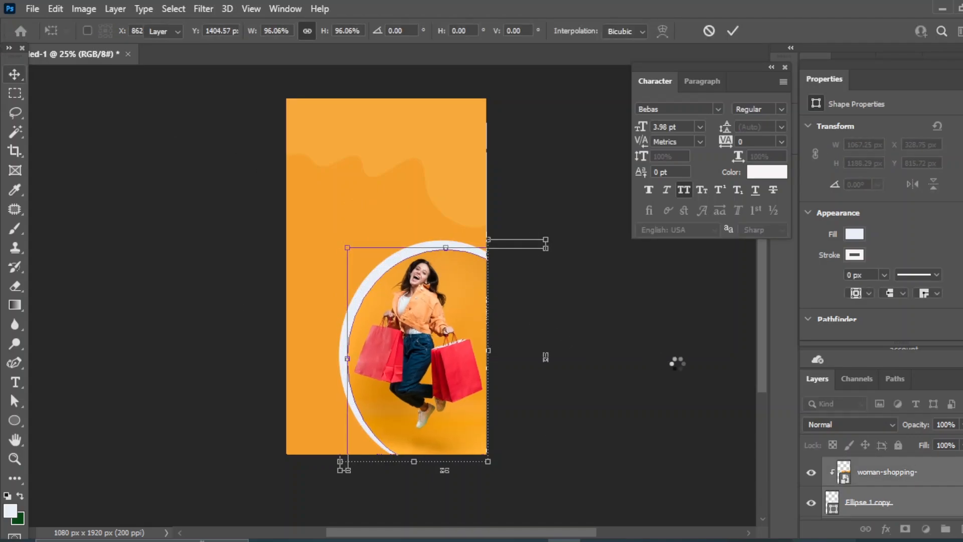
click(666, 357)
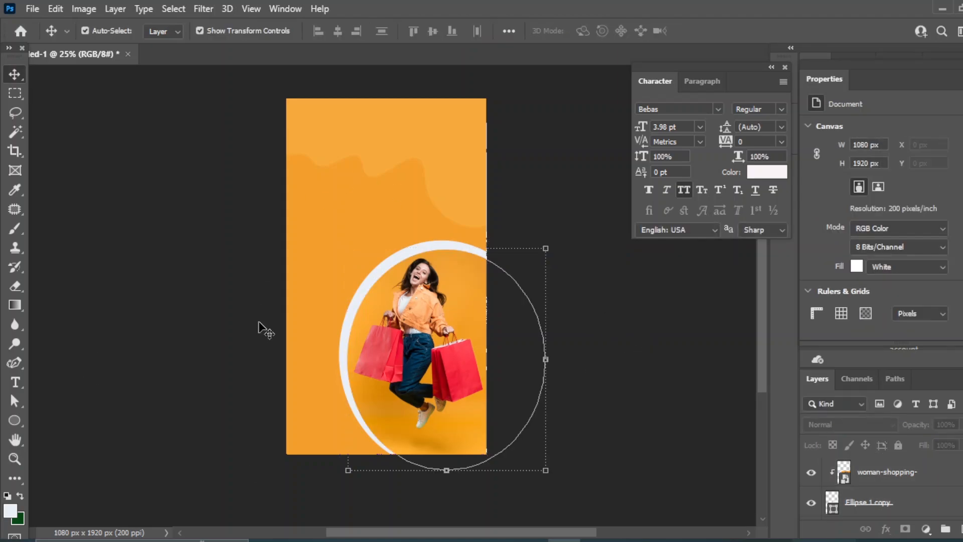
Select the woman-shopping through Ellipse 1 layers and nudge them down and right
click(906, 481)
scroll(893, 493, down, 1)
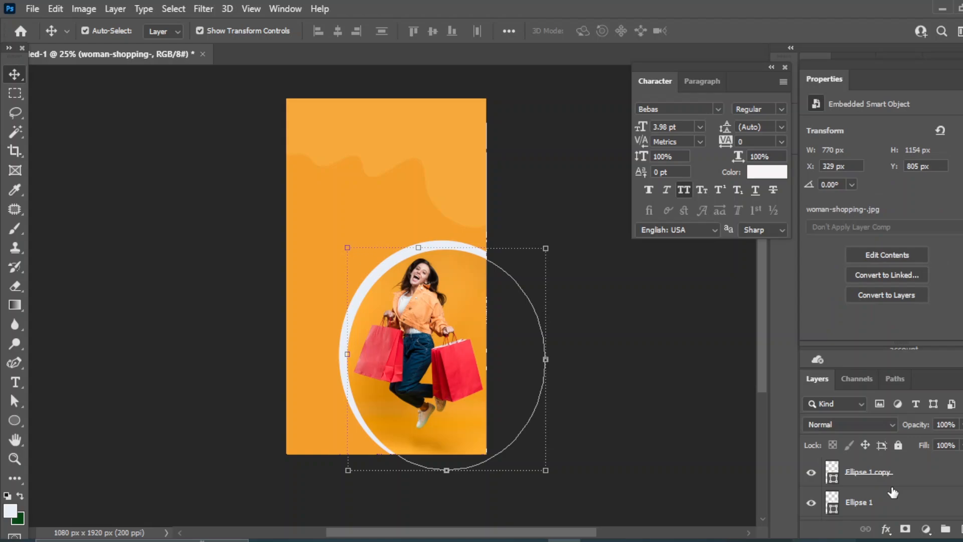
shift+click(862, 503)
key(shift+Down)
key(shift+Down)
key(shift+Down)
key(shift+Down)
key(shift+Down)
key(shift+Down)
key(shift+Down)
key(shift+Down)
key(shift+Down)
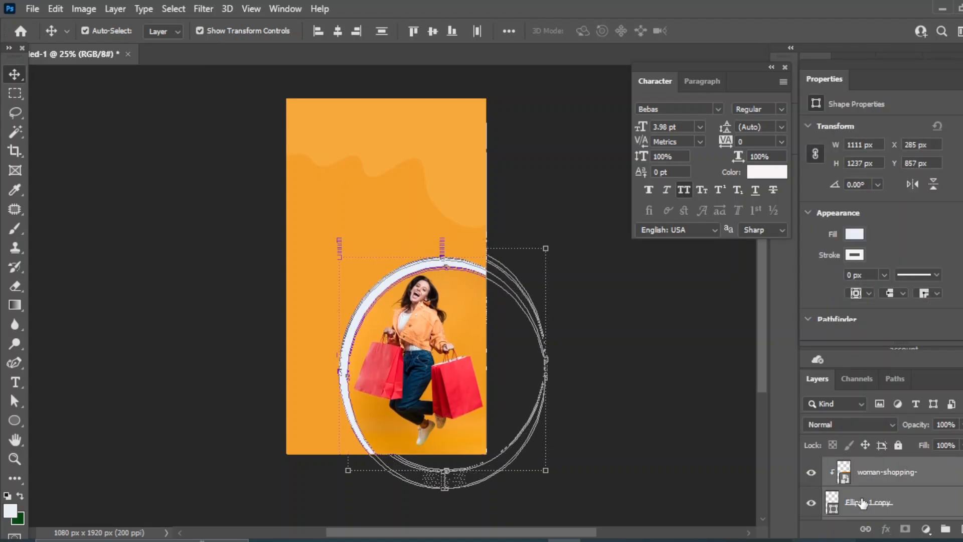
key(shift+Down)
key(shift+Down)
key(shift+Right)
key(Right)
key(Right)
key(Right)
key(Right)
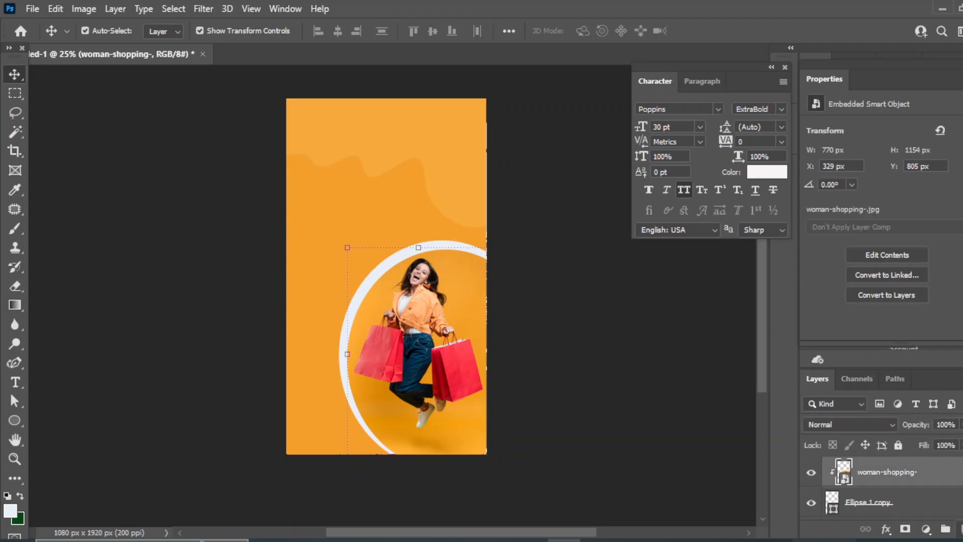
Add white SALE text in Poppins ExtraBold on a new layer
click(959, 528)
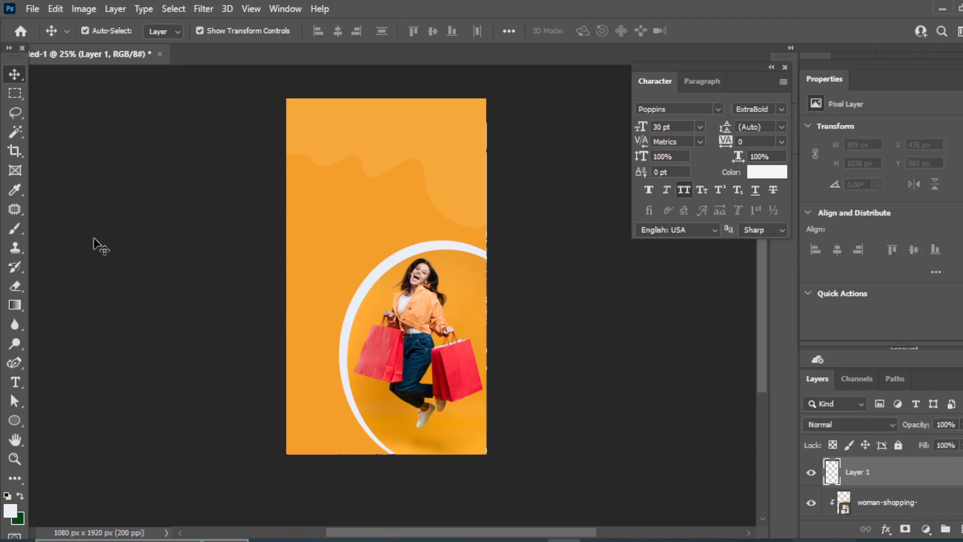
click(15, 382)
click(323, 237)
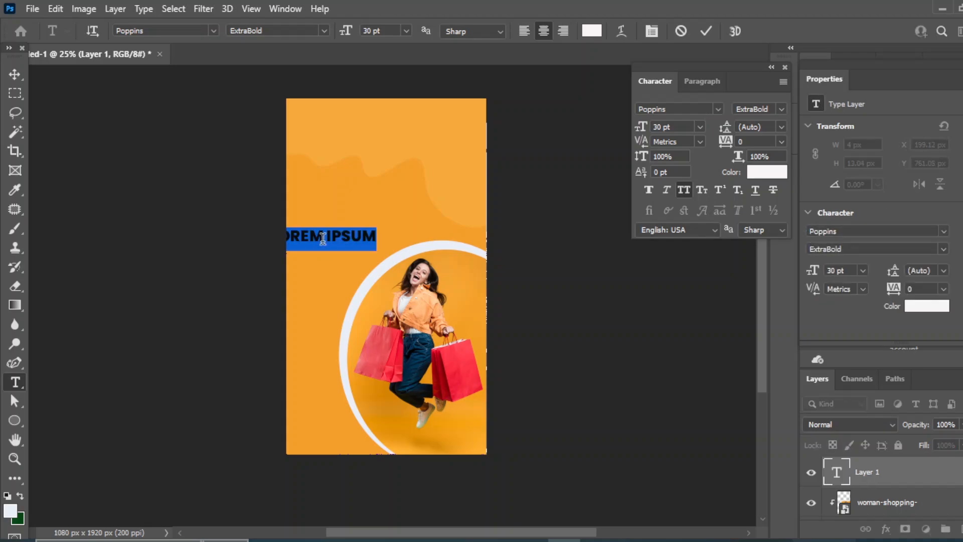
text(SALE)
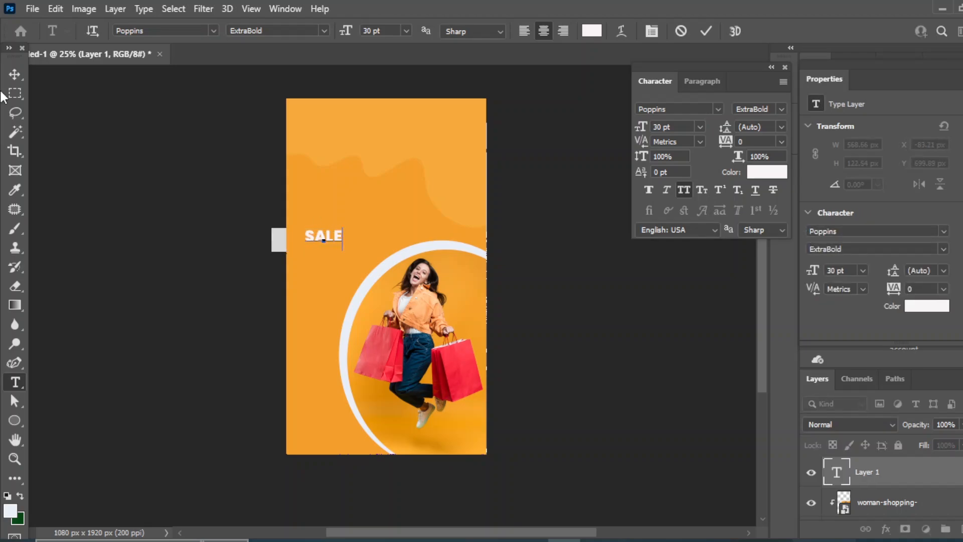
click(15, 74)
Set the SALE text to 48 pt and move it toward the top right
click(700, 126)
click(683, 281)
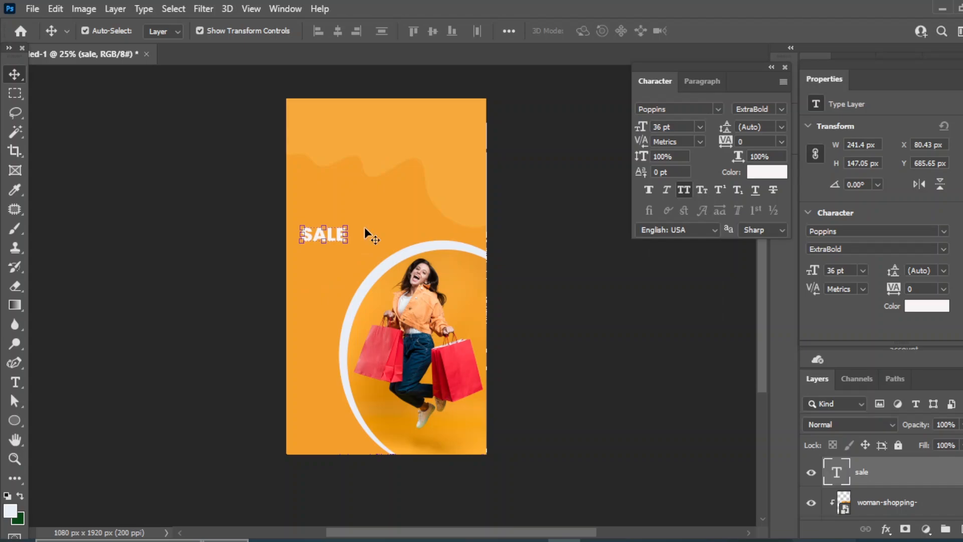
click(699, 126)
click(683, 294)
drag(321, 223, 332, 214)
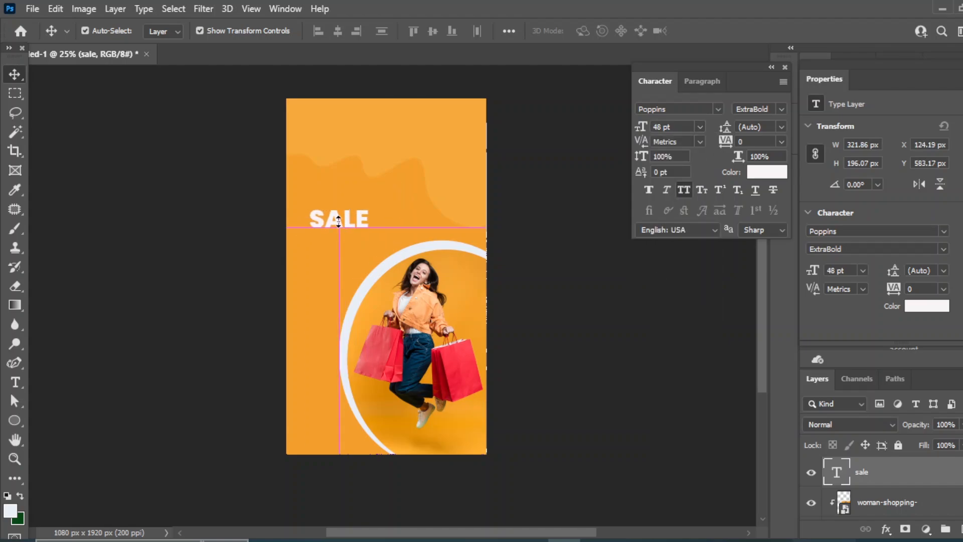
scroll(376, 199, up, 1)
scroll(417, 181, up, 2)
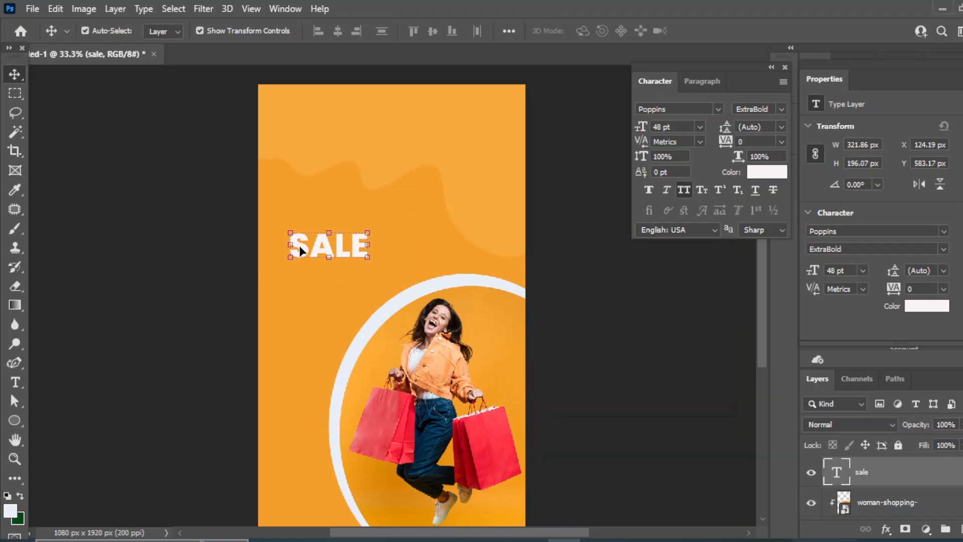
drag(300, 250, 520, 165)
Add a rectangle layer and move it down-left beneath the SALE text
key(ctrl+shift+alt+n)
right_click(15, 420)
click(75, 420)
key(v)
drag(462, 154, 327, 221)
Fill the rectangle with dark red #9f090a sampled from the shopping bag
double_click(832, 468)
click(488, 445)
drag(487, 445, 459, 449)
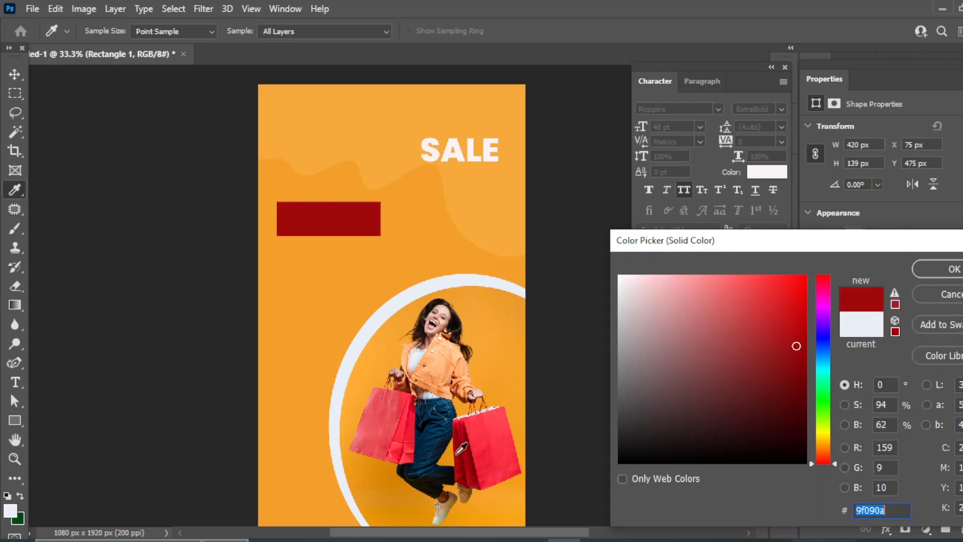
click(940, 271)
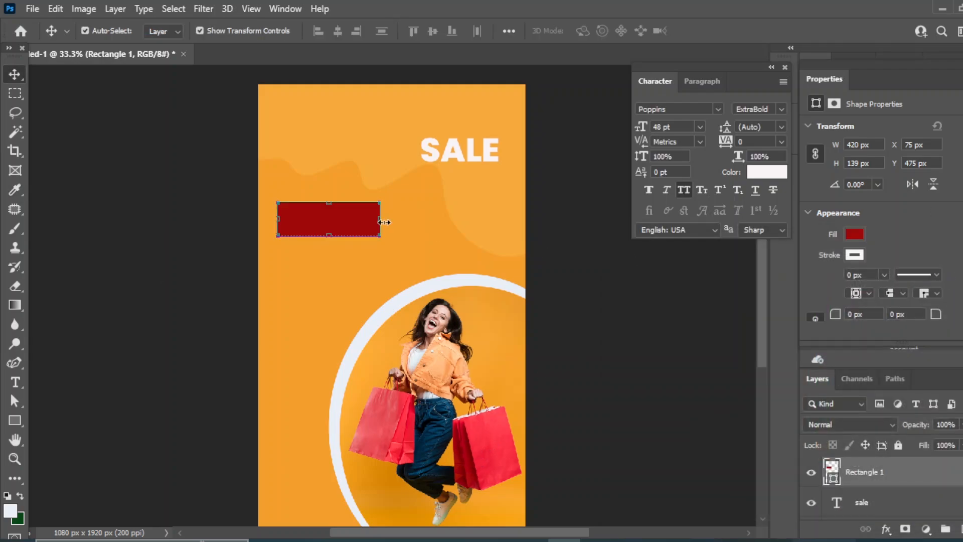
Skew the rectangle into a parallelogram by sliding its bottom edge right
click(55, 10)
mouse_move(126, 342)
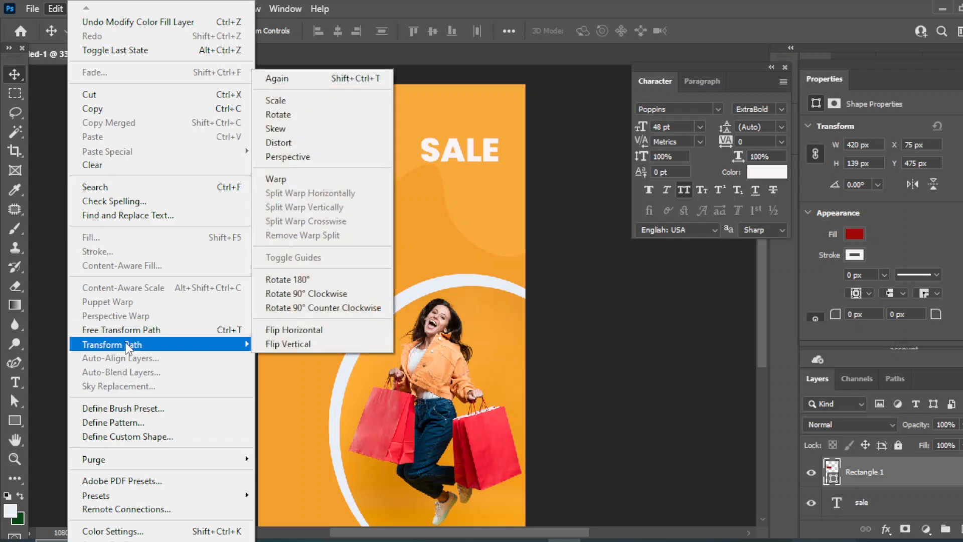
click(292, 128)
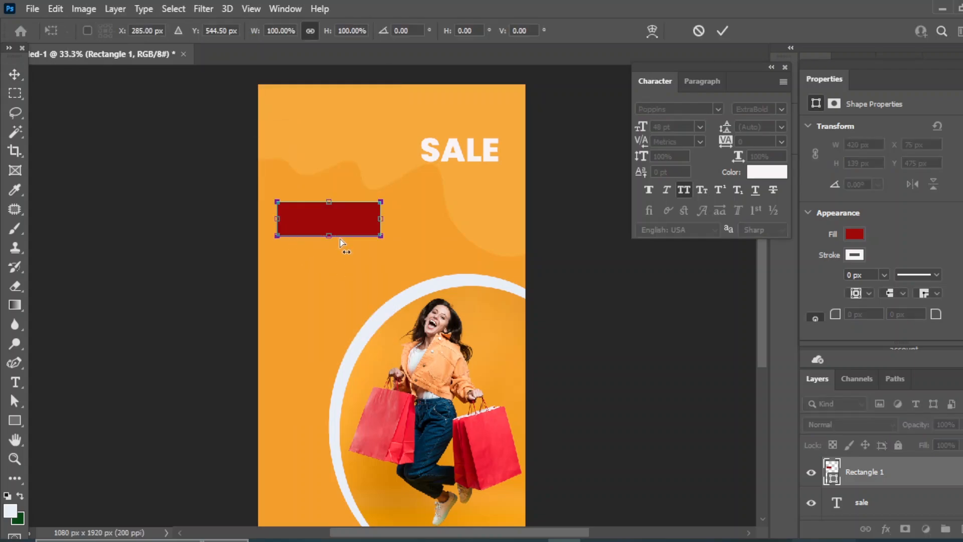
mouse_move(332, 234)
mouse_down()
mouse_move(346, 244)
mouse_move(341, 230)
mouse_up()
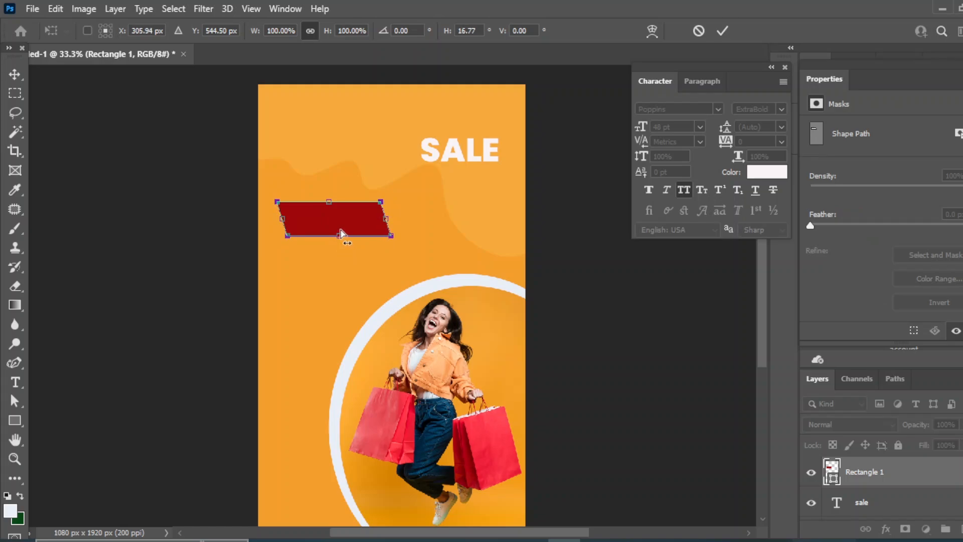
click(15, 75)
Move SALE onto the red parallelogram and centre it horizontally and vertically on it
click(661, 366)
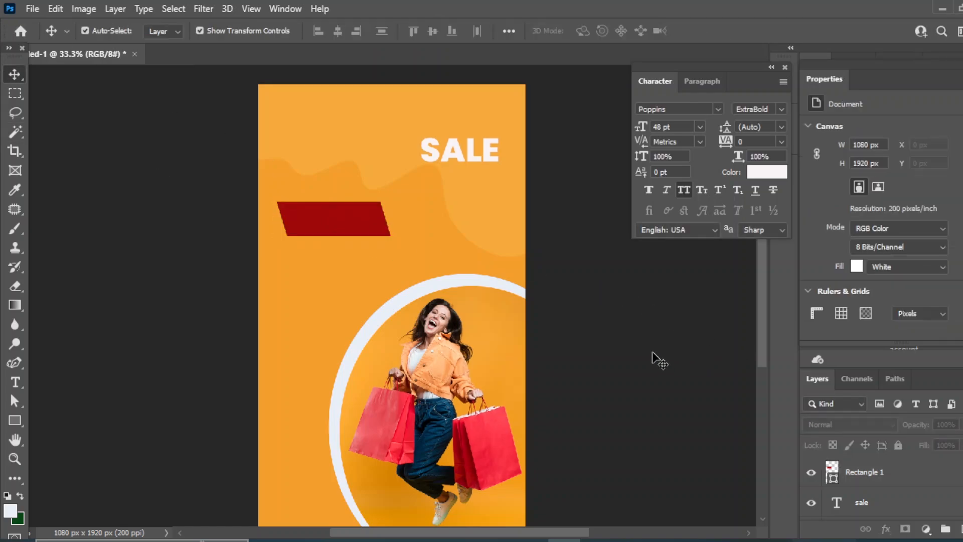
drag(458, 158, 351, 216)
drag(863, 472, 868, 512)
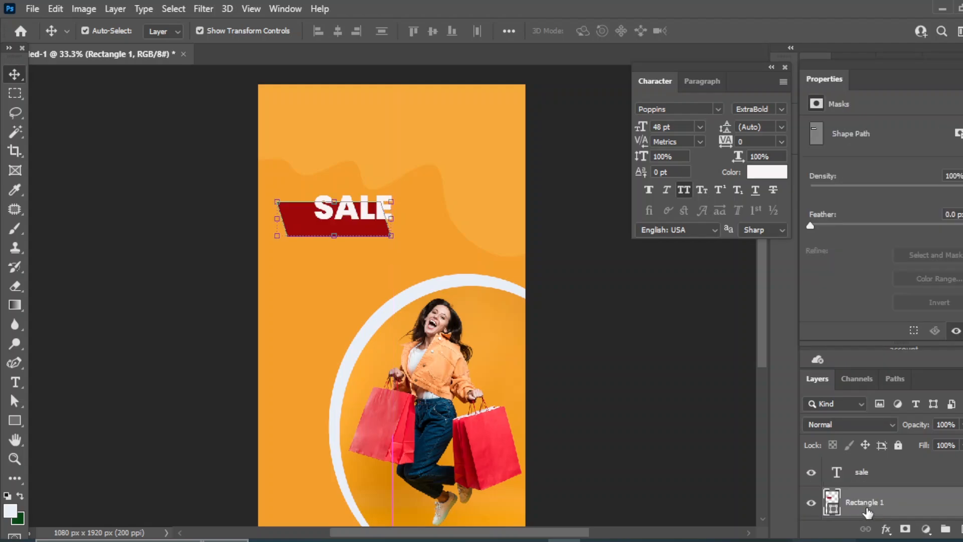
shift+click(866, 474)
click(338, 31)
click(433, 31)
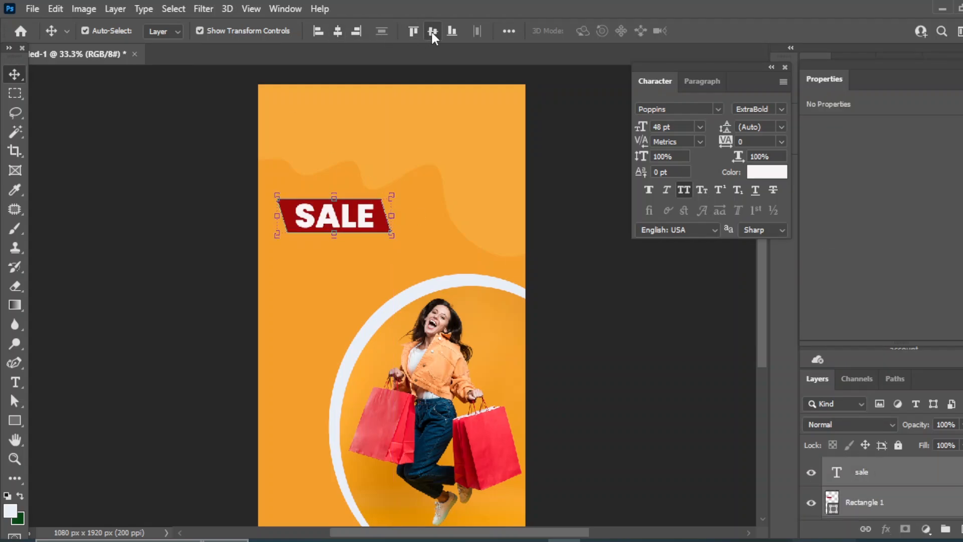
click(634, 348)
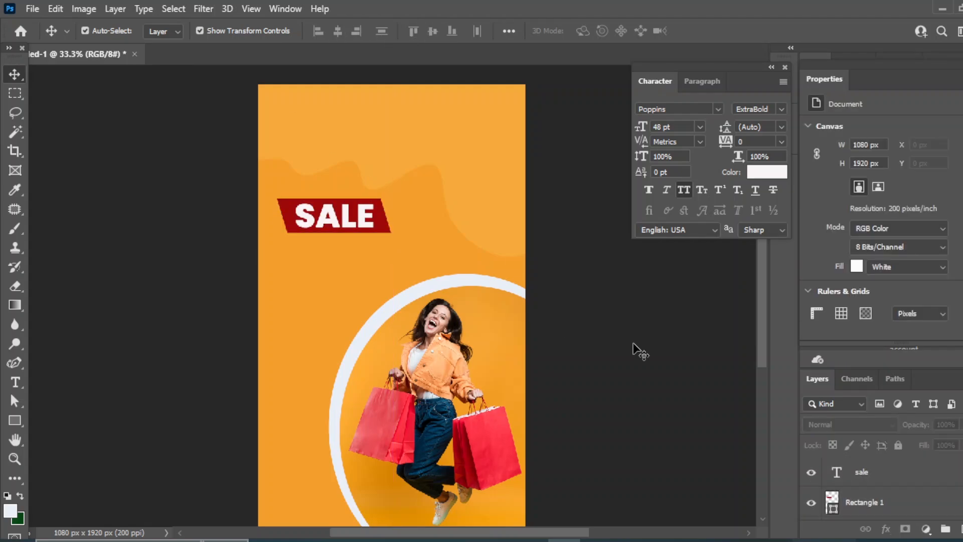
Add a 9 px orange Stroke, sampled from the background, to the SALE text
click(349, 221)
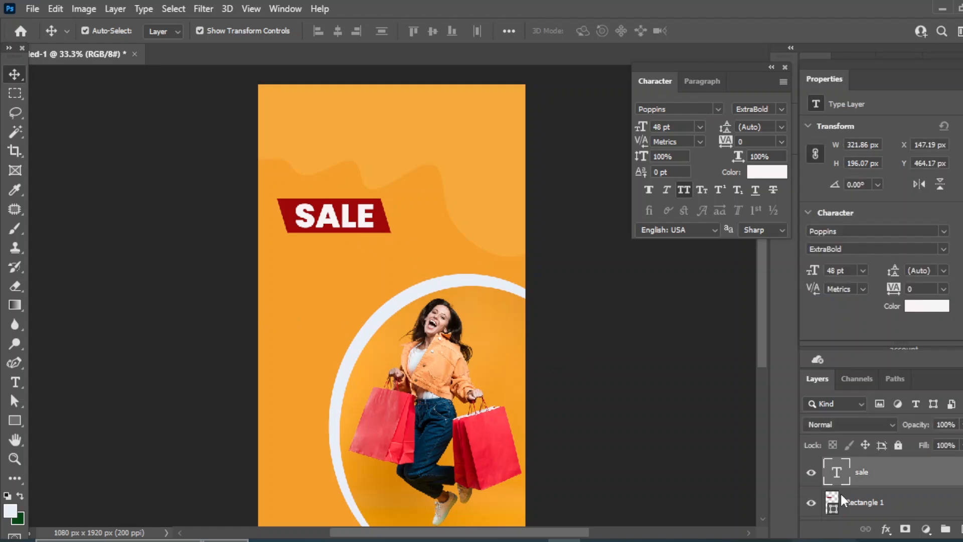
click(886, 528)
click(903, 385)
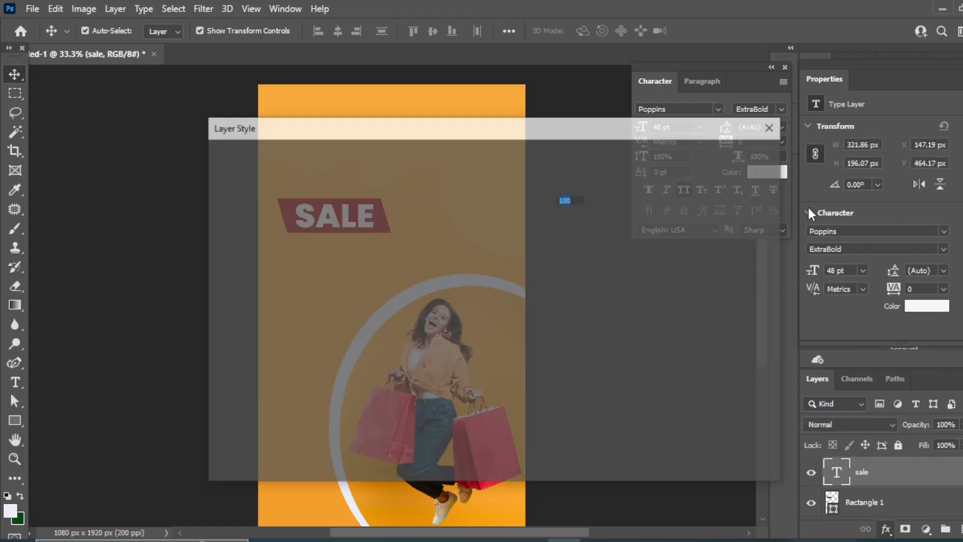
drag(281, 130, 568, 149)
click(534, 275)
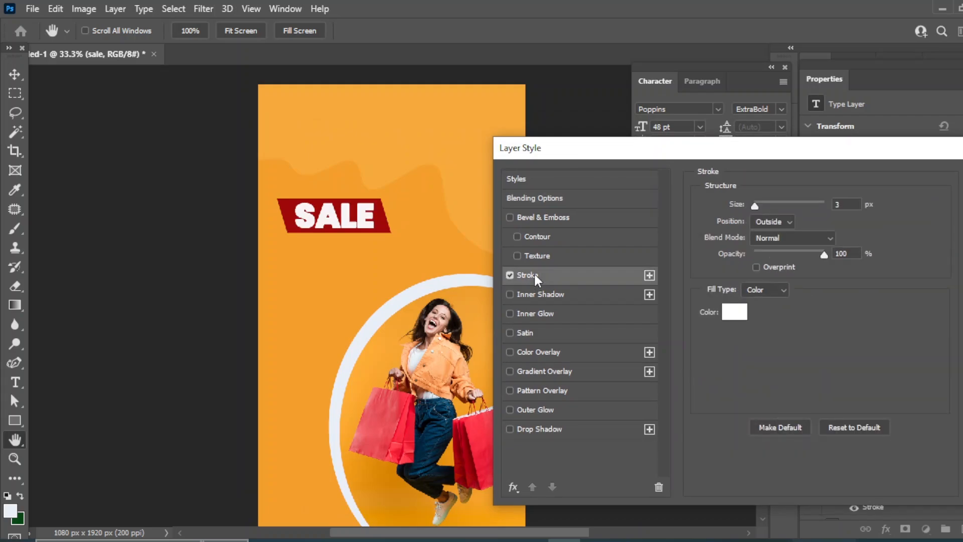
click(735, 311)
click(417, 239)
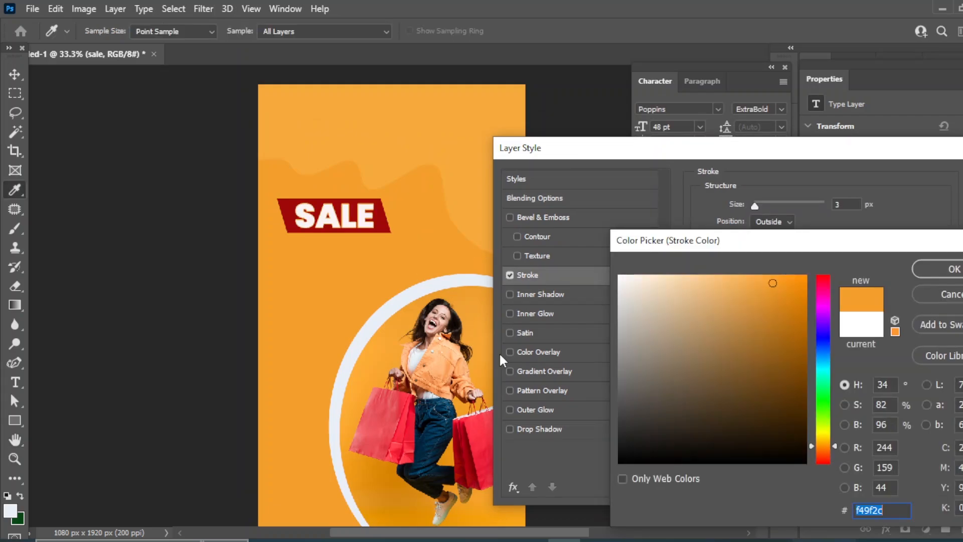
click(952, 270)
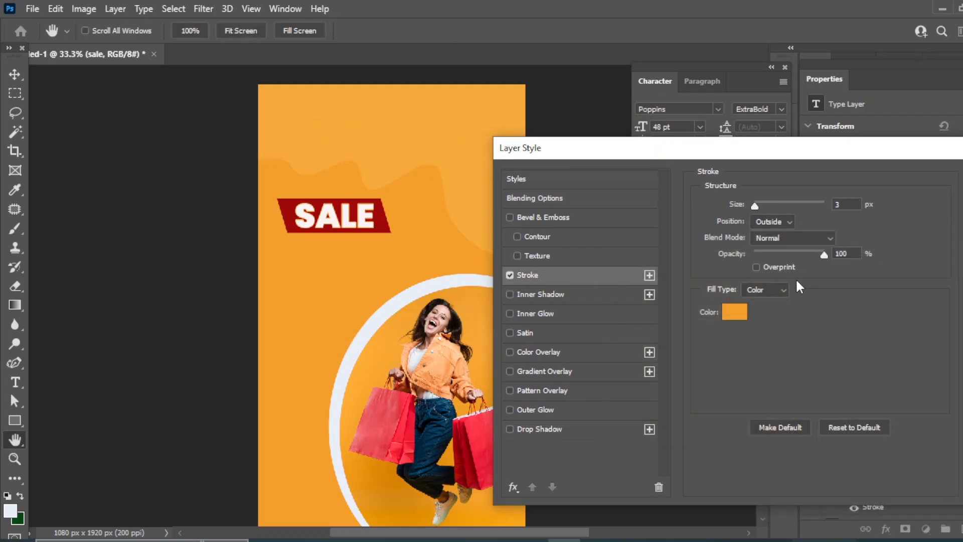
drag(756, 204, 759, 203)
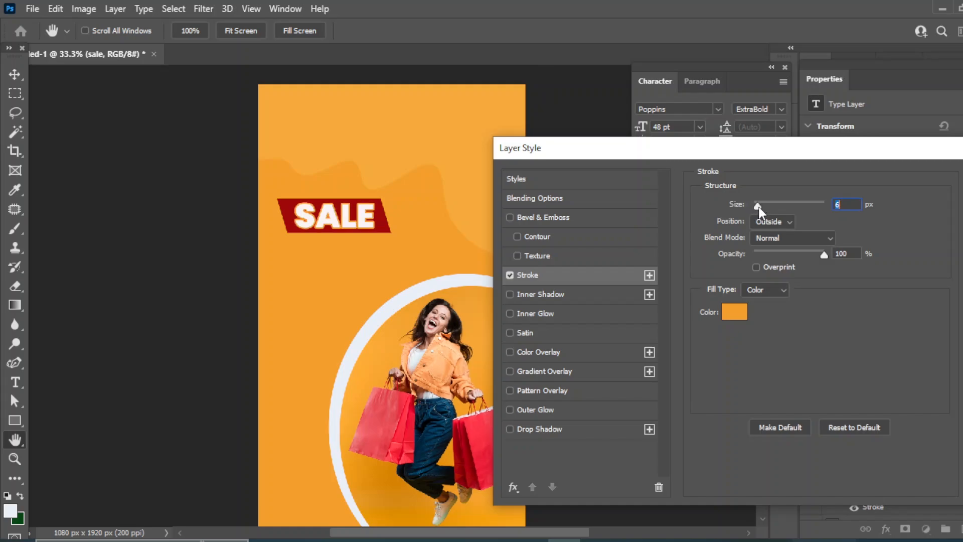
drag(760, 203, 760, 207)
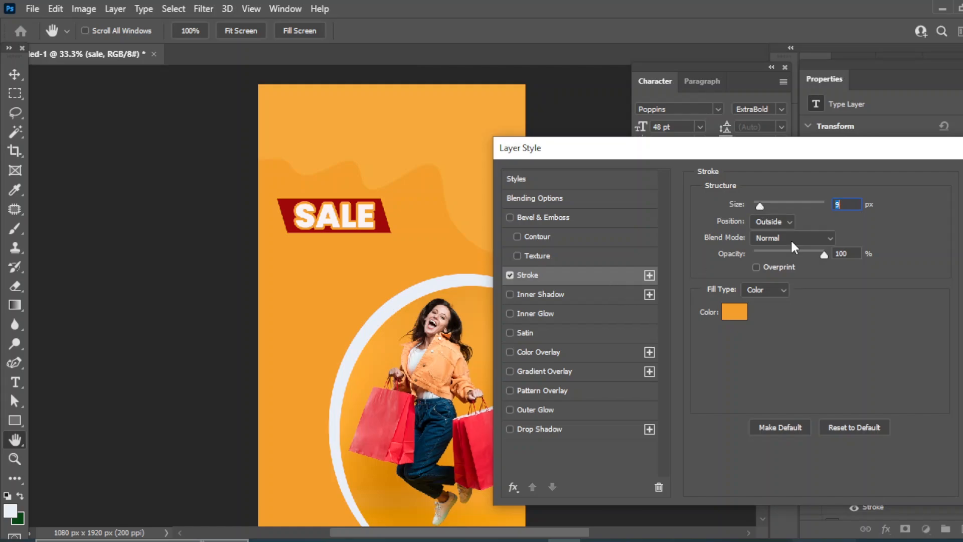
drag(839, 154, 790, 135)
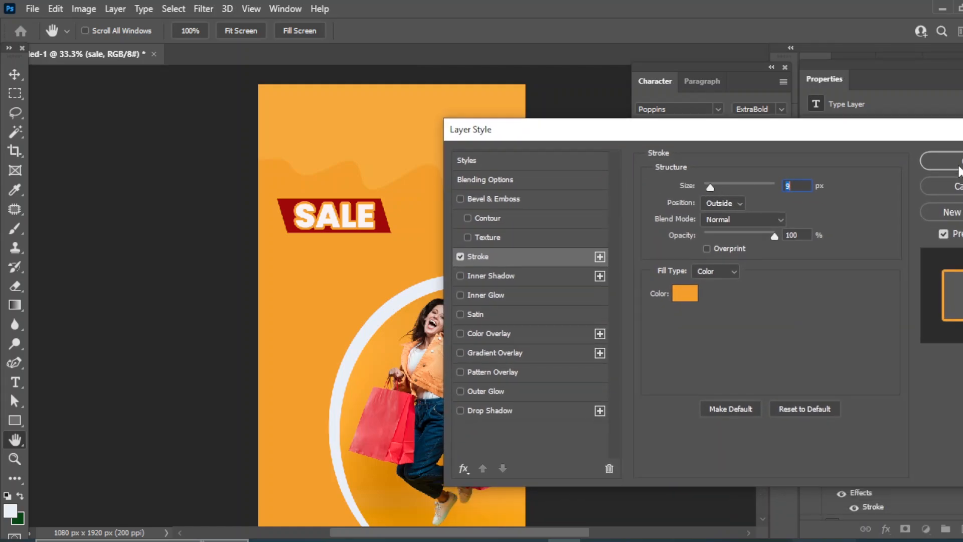
key(Return)
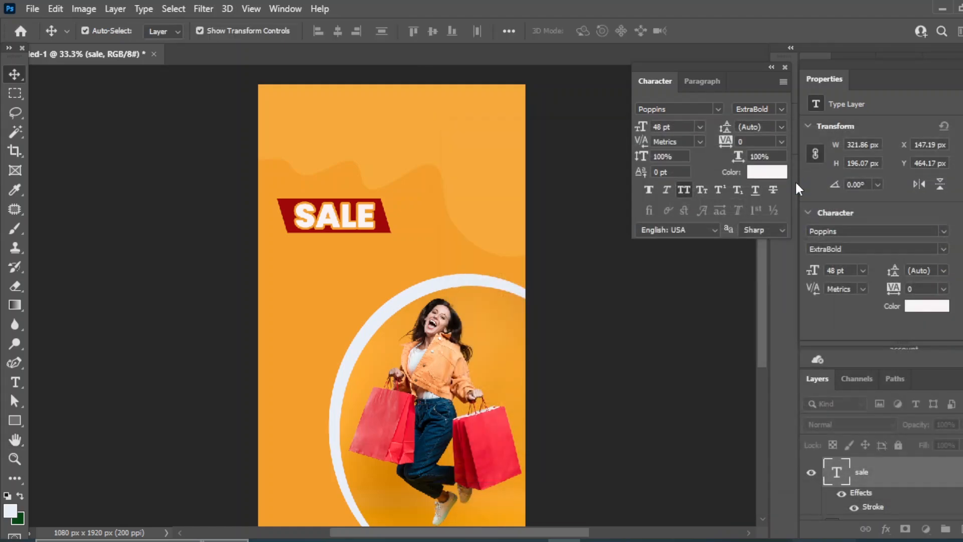
Set the SALE layer's Fill to 0% so only the orange outline shows
click(767, 173)
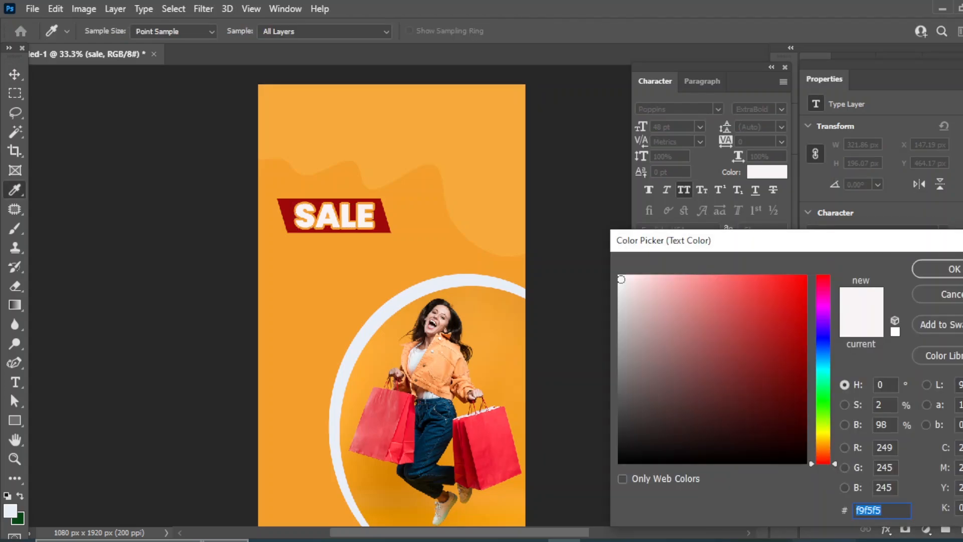
key(Escape)
click(961, 426)
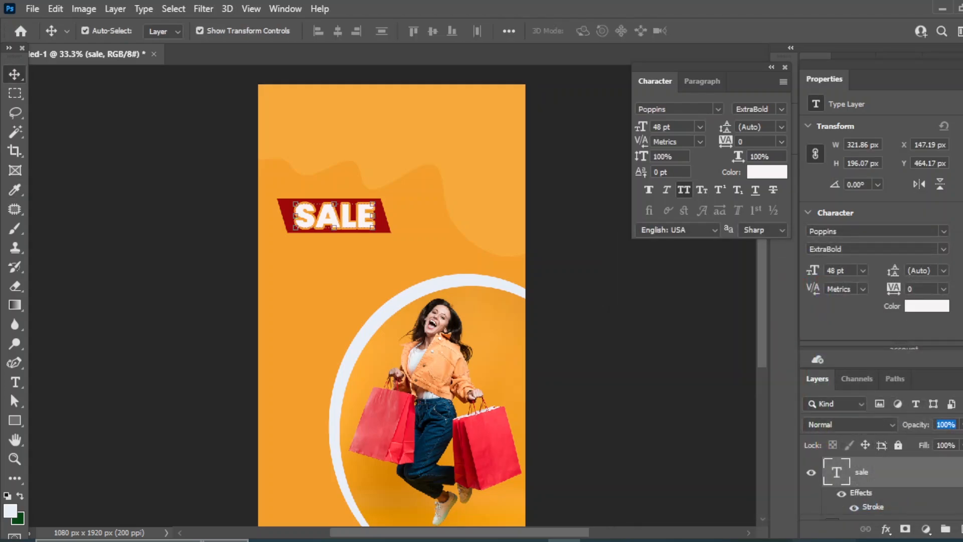
click(961, 446)
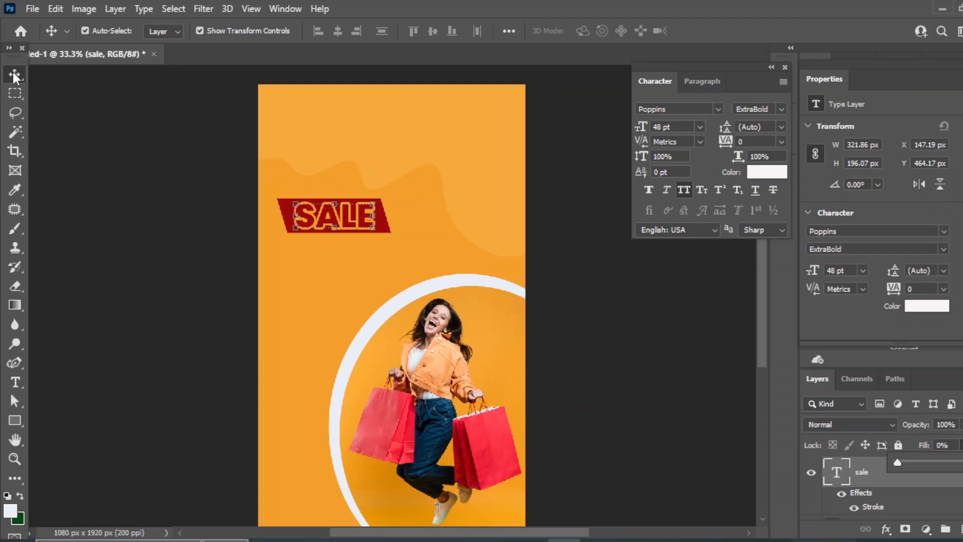
click(689, 369)
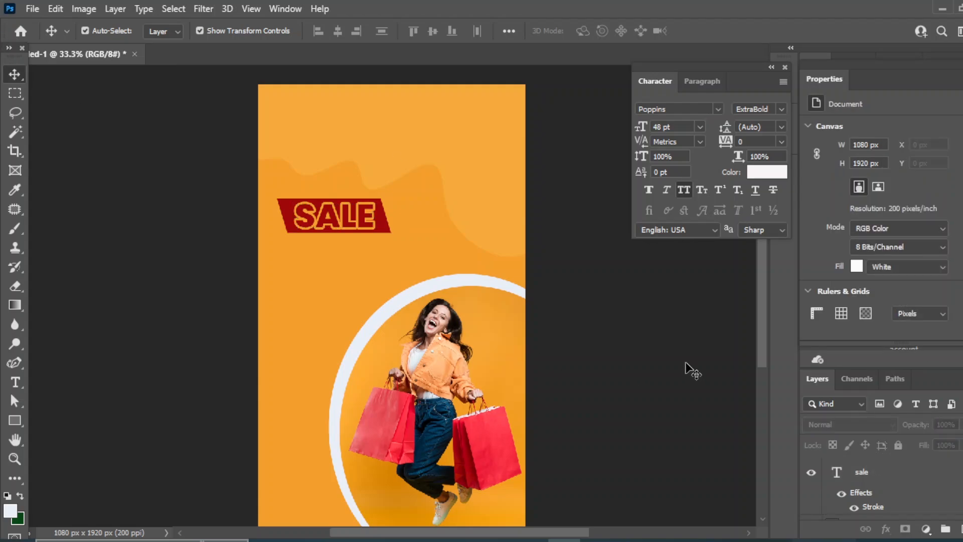
Group the SALE text with the red rectangle and rotate the badge about 12° counter-clockwise
click(865, 480)
scroll(866, 480, down, 2)
click(869, 480)
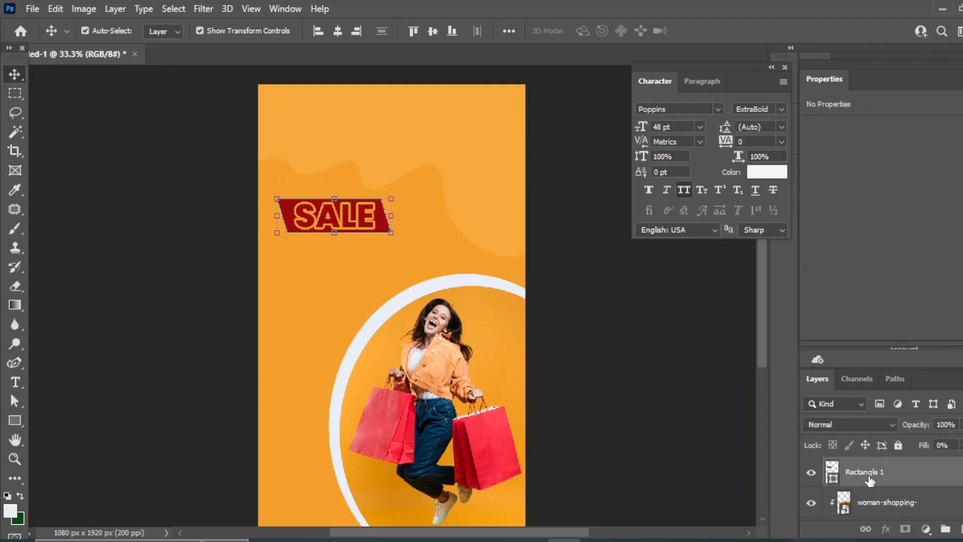
key(ctrl+g)
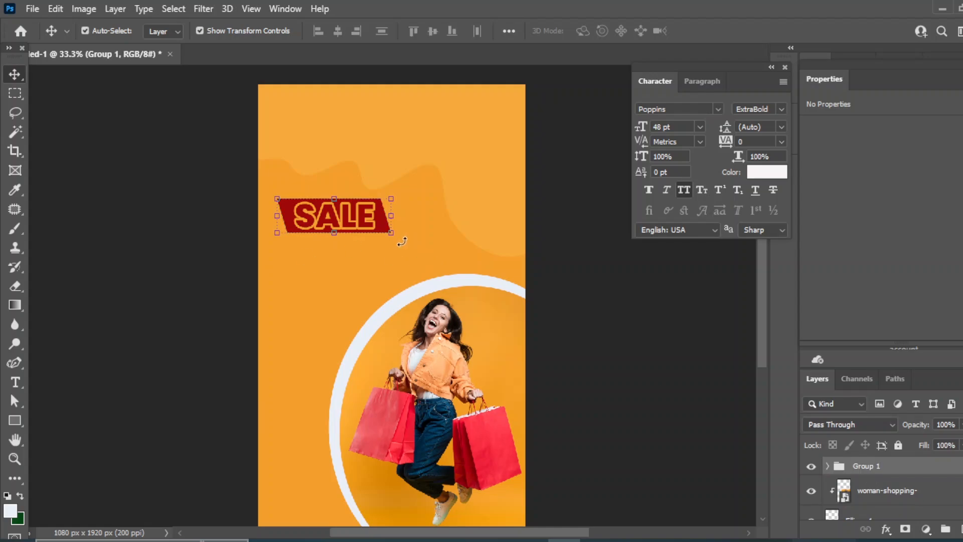
drag(402, 241, 416, 211)
right_click(15, 75)
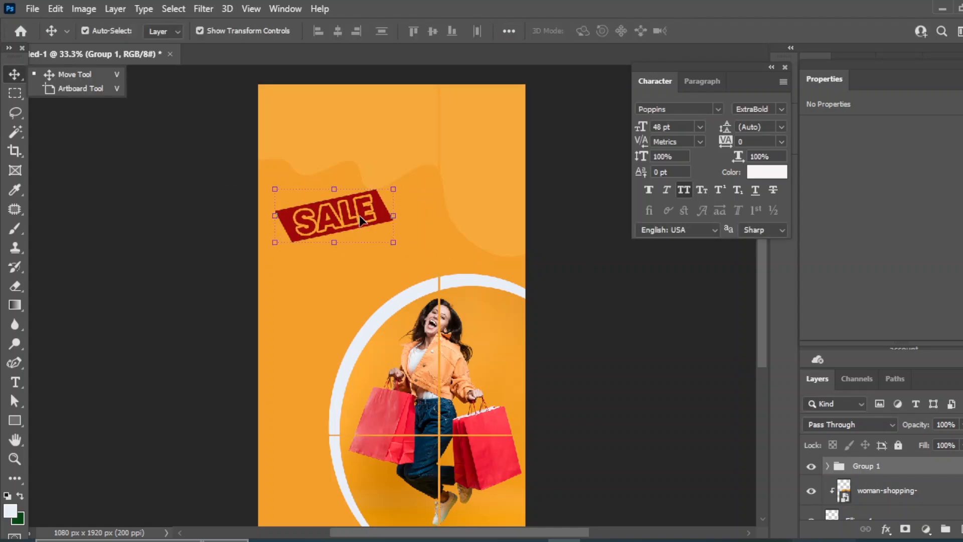
Nudge the SALE badge layers into place with Shift+arrow keys
click(360, 219)
scroll(863, 514, down, 1)
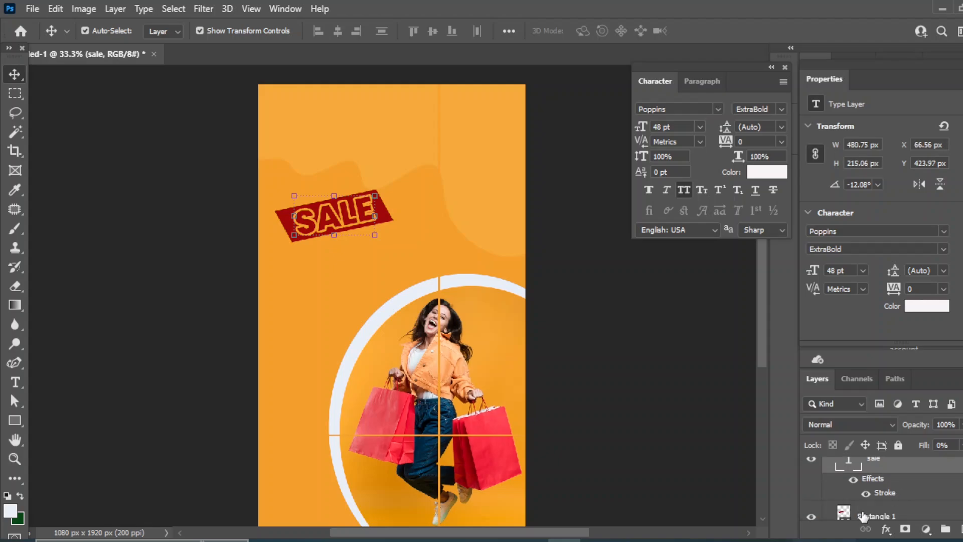
ctrl+click(863, 516)
key(shift+Left)
key(shift+Left)
key(shift+Left)
key(shift+Left)
key(shift+Left)
key(shift+Left)
key(shift+Down)
key(shift+Down)
key(shift+Down)
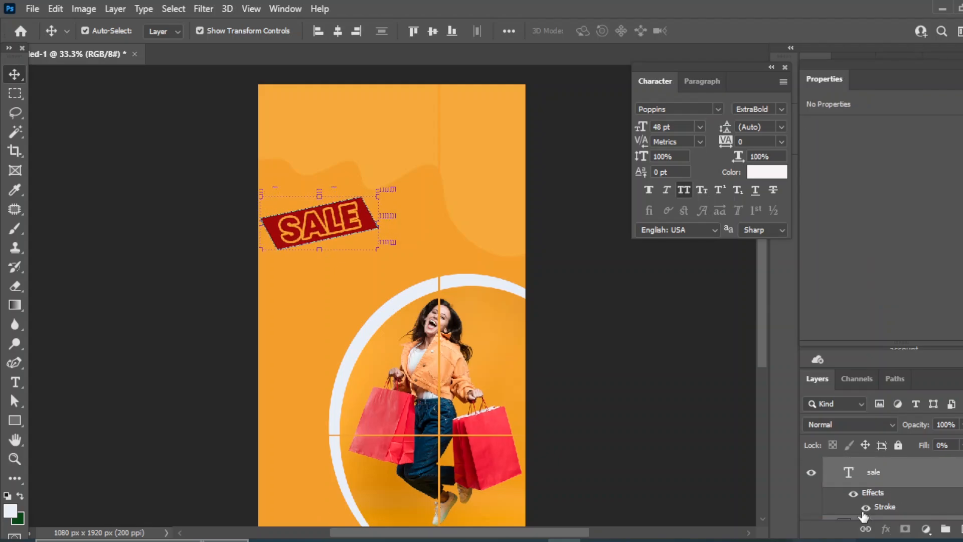
key(shift+Right)
key(shift+Right)
key(shift+Right)
click(603, 319)
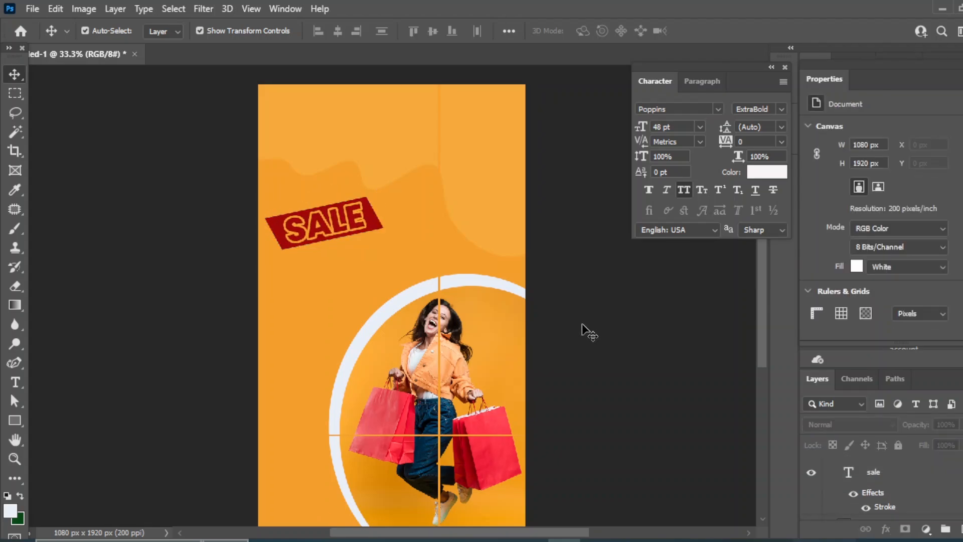
Type '60%', colour it the SALE banner's dark red, and enlarge it just under SALE
click(15, 382)
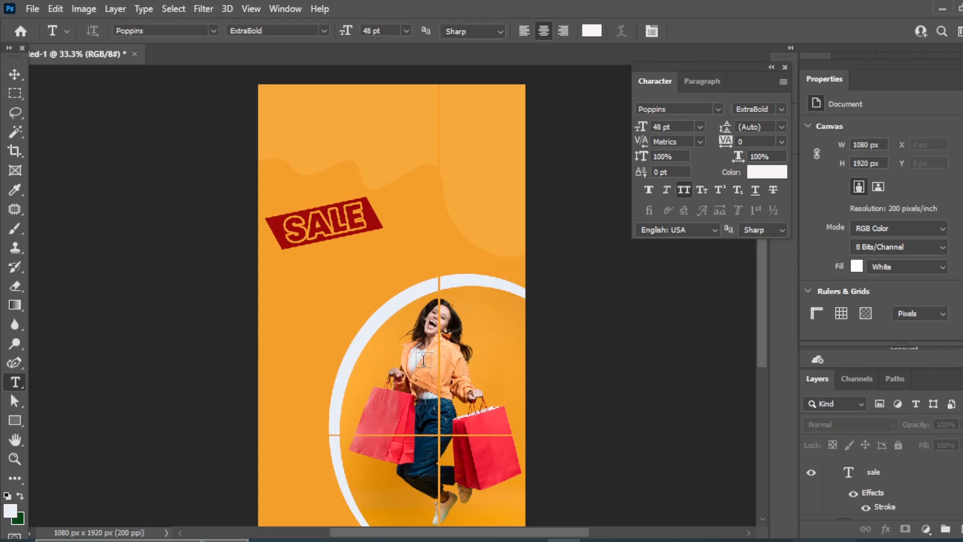
click(320, 308)
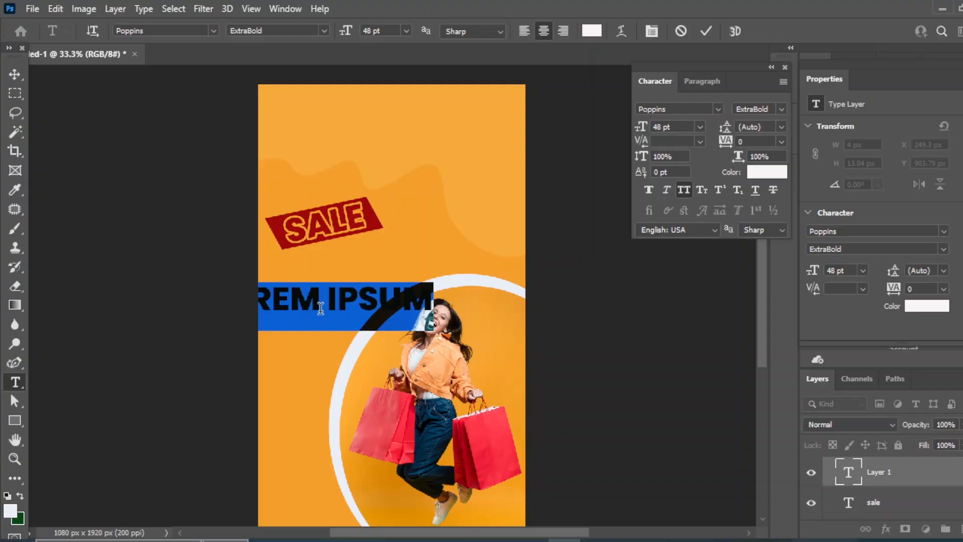
text(60%)
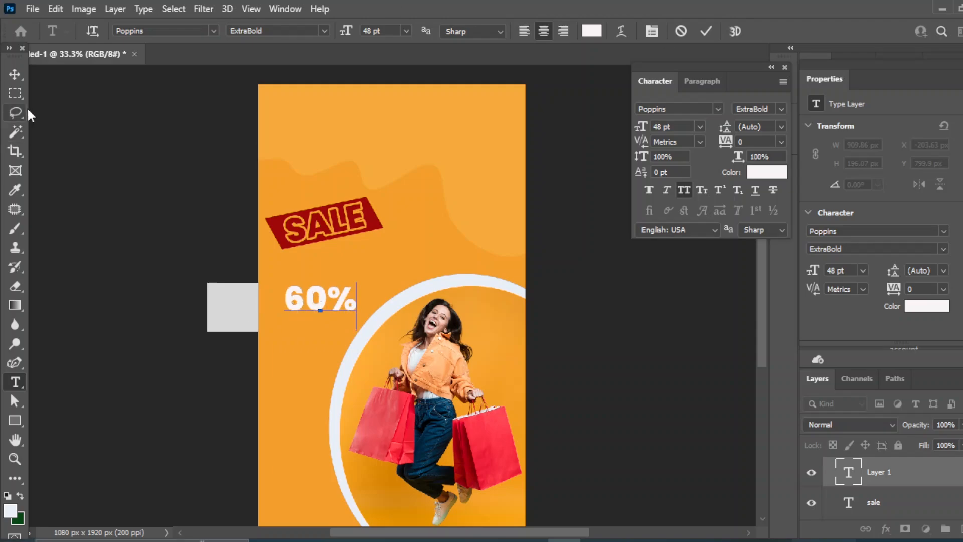
click(15, 74)
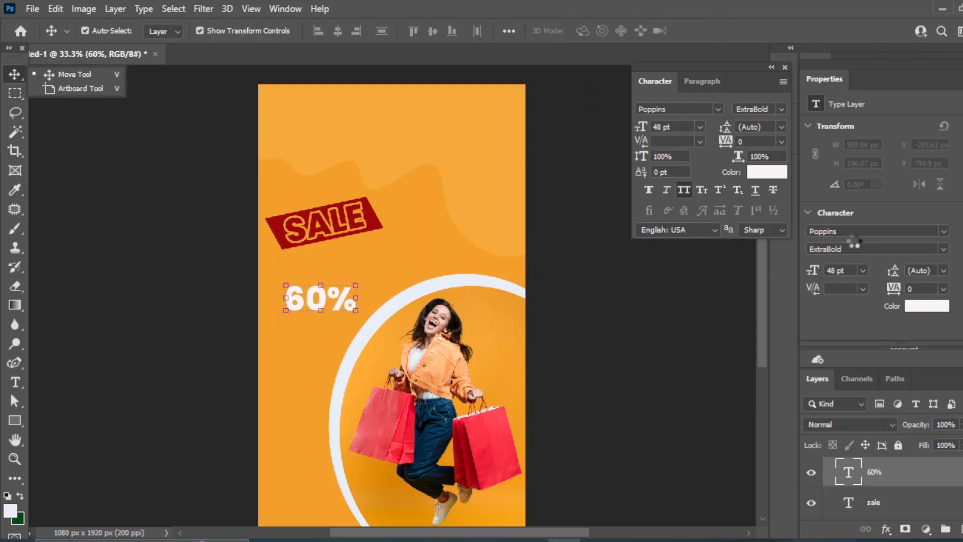
click(767, 171)
click(374, 210)
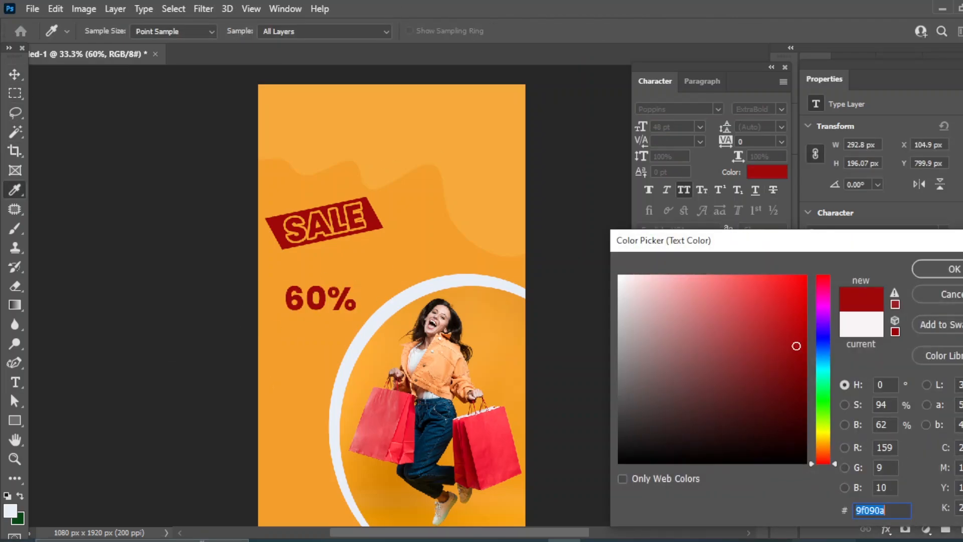
click(945, 275)
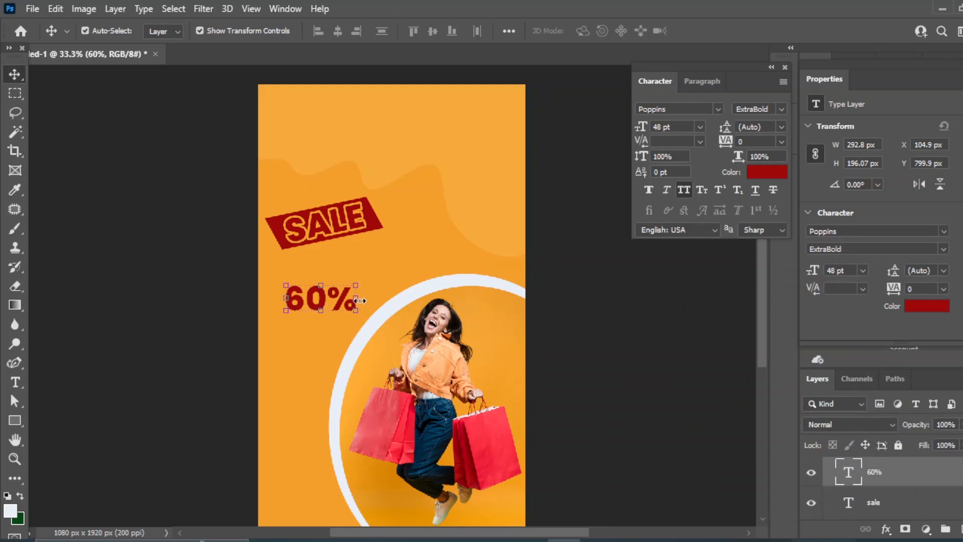
drag(360, 301, 312, 286)
Commit the resized 60% and type 'DISCOUNT' as a new text layer beside it
key(Return)
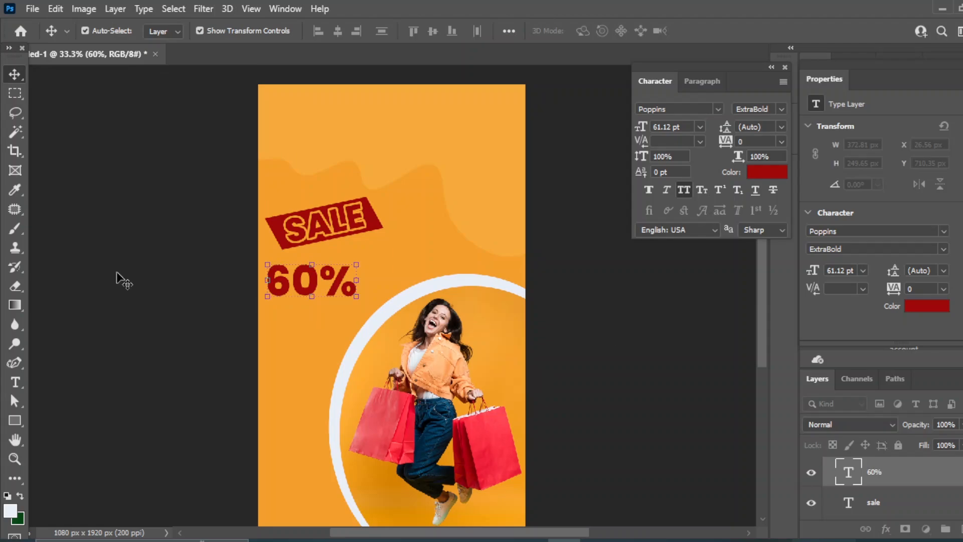
click(121, 280)
key(t)
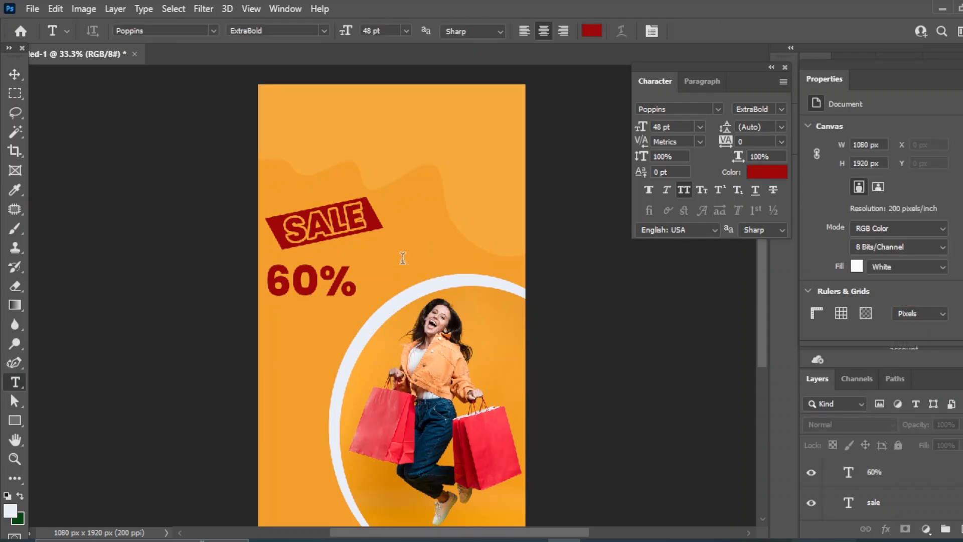
click(402, 258)
text(DISC)
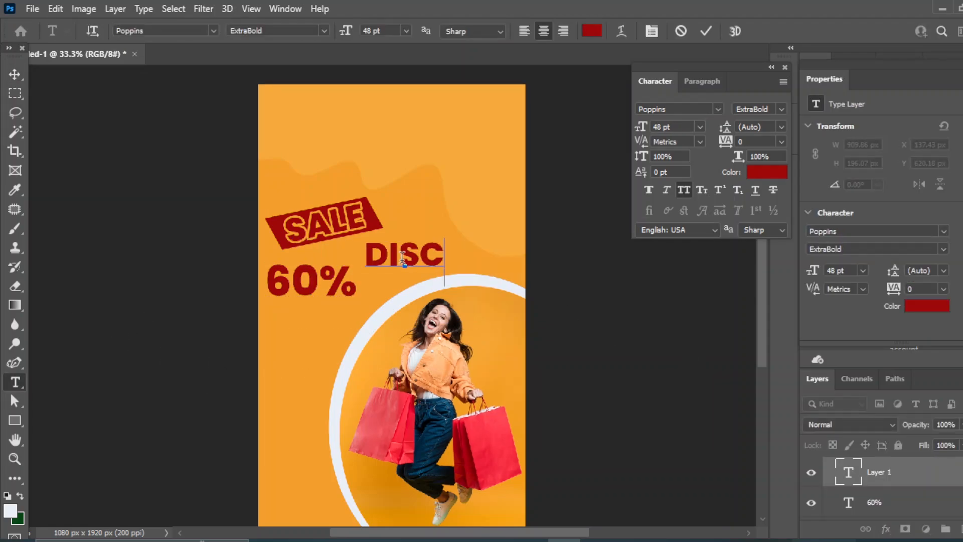
text(OUNT)
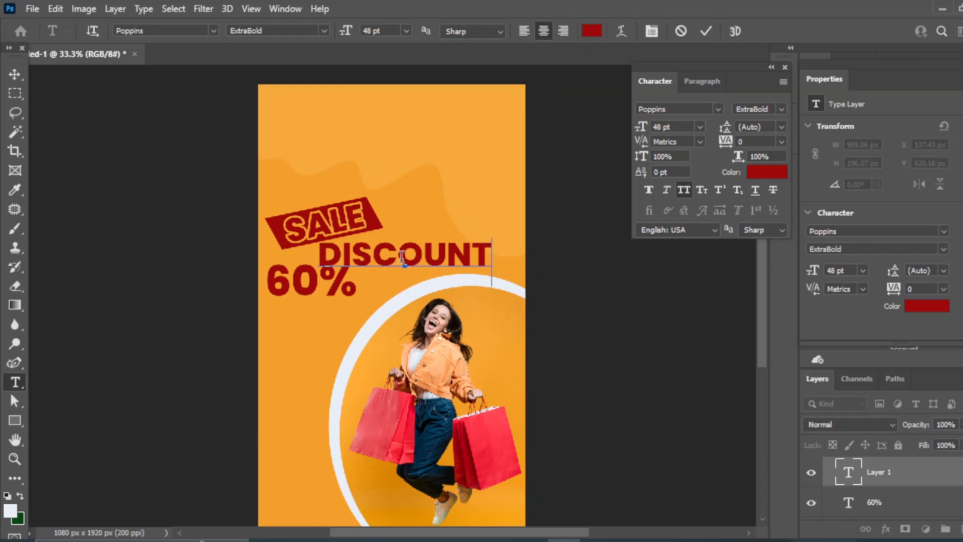
click(15, 74)
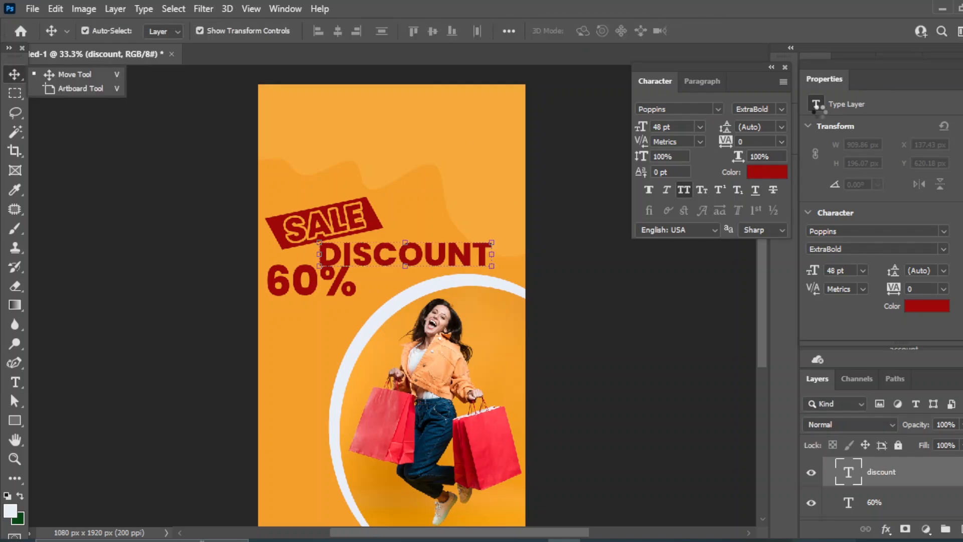
Make DISCOUNT Poppins Medium Italic at 24 pt, placed right beside 60%
click(782, 108)
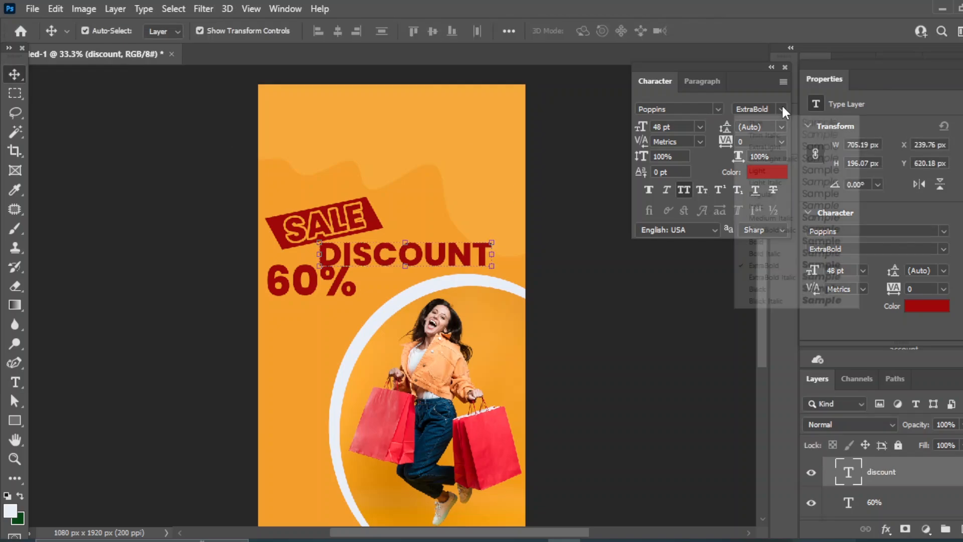
click(767, 218)
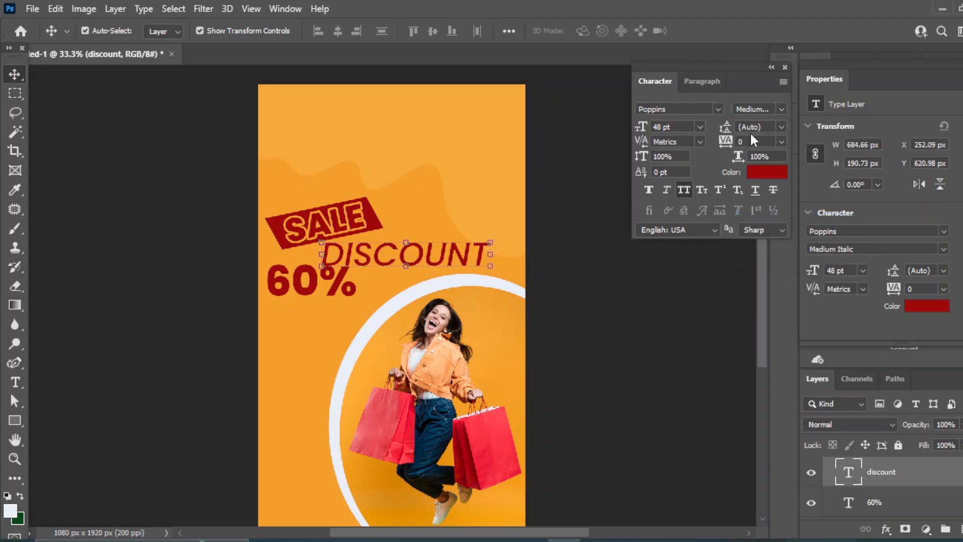
click(700, 126)
click(677, 260)
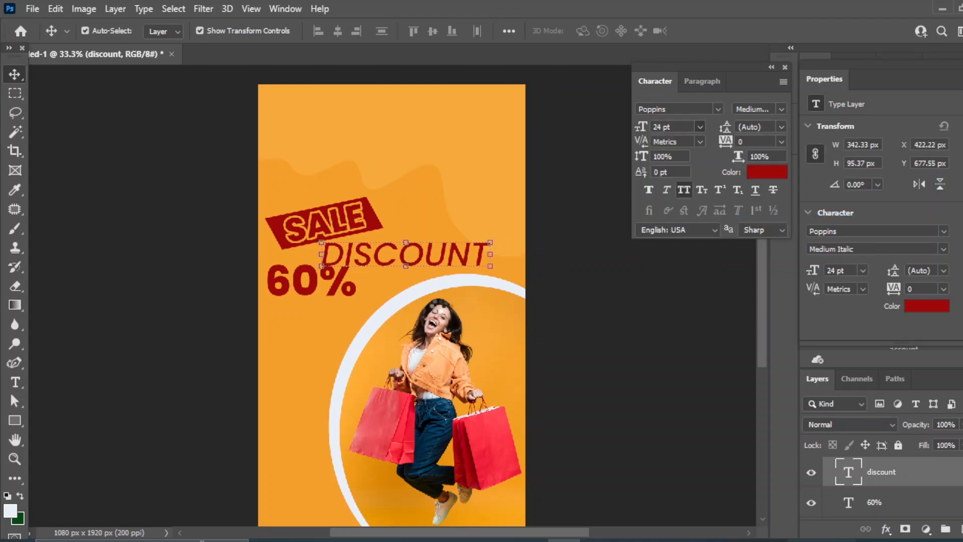
drag(394, 257, 384, 275)
Nudge the top wave shape upward
click(612, 300)
click(444, 134)
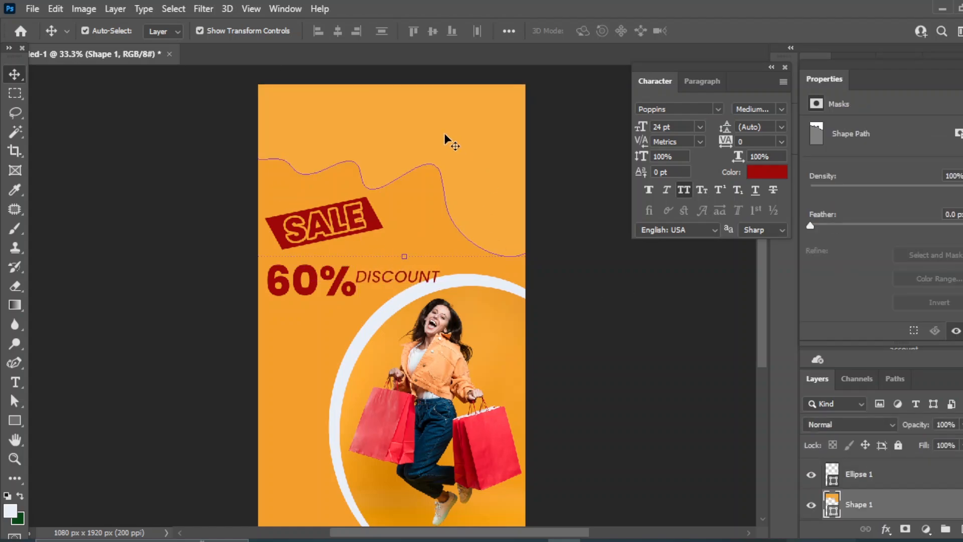
key(shift+Up)
key(shift+Up)
key(shift+Up)
key(shift+Up)
key(shift+Up)
key(shift+Up)
key(shift+Up)
key(shift+Up)
key(shift+Up)
key(shift+Up)
key(shift+Up)
key(shift+Up)
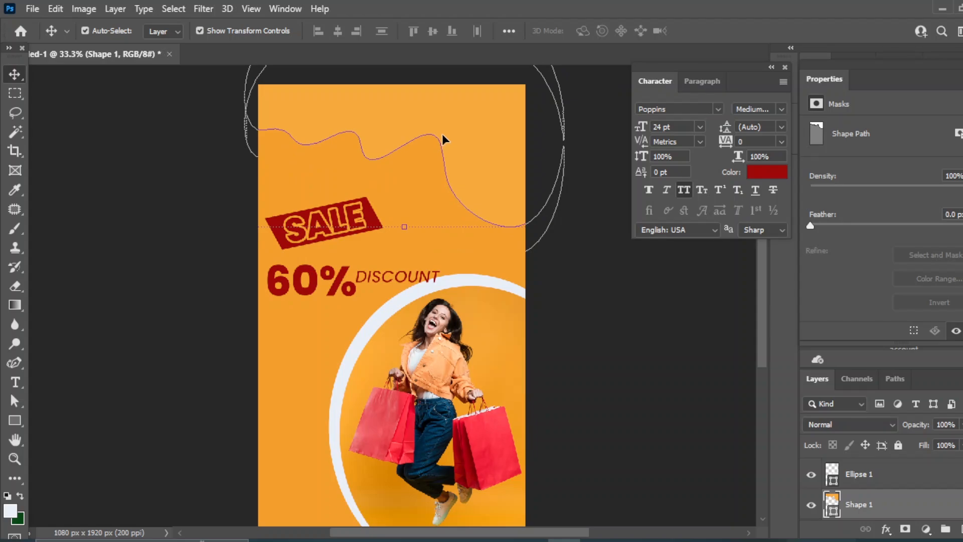
Move the SALE and 60% DISCOUNT group higher on the poster
click(870, 476)
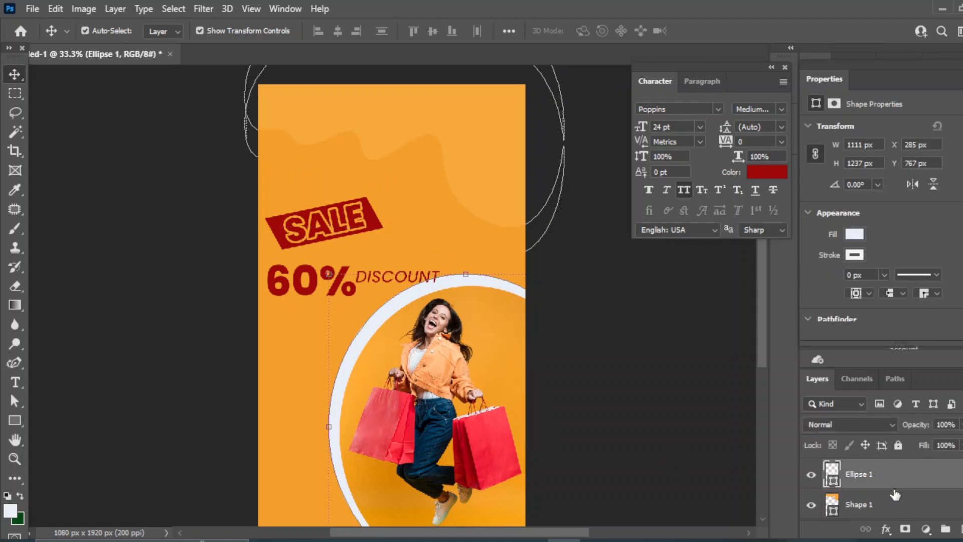
scroll(895, 495, up, 3)
click(898, 481)
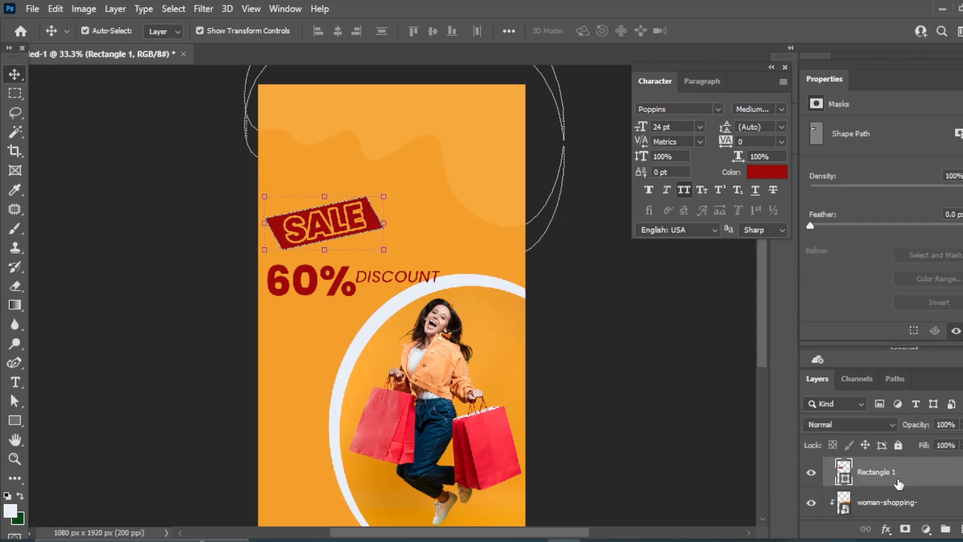
scroll(897, 482, up, 3)
click(884, 474)
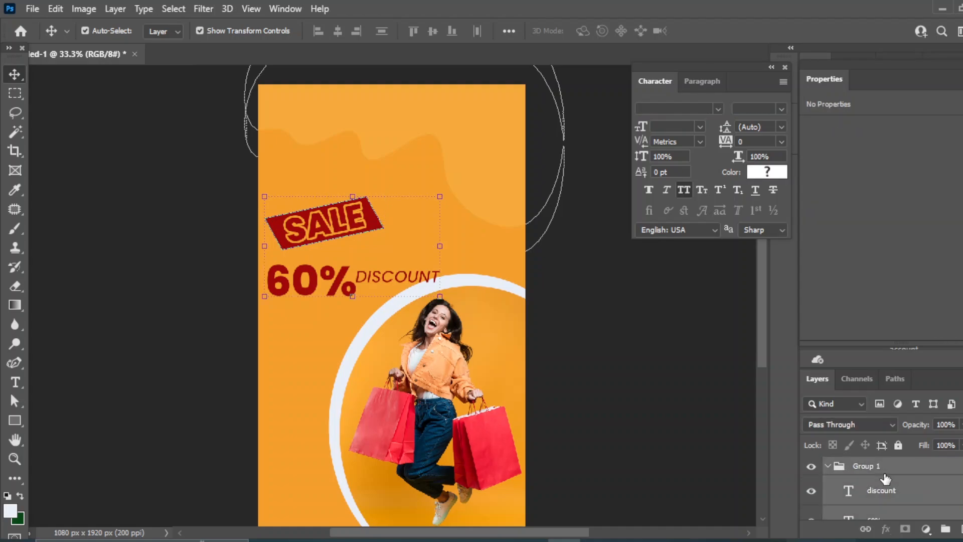
key(shift+Up)
key(shift+Up)
key(shift+Up)
key(shift+Up)
key(shift+Up)
key(shift+Up)
key(shift+Up)
key(shift+Up)
key(shift+Up)
key(shift+Up)
key(shift+Up)
key(shift+Up)
key(shift+Up)
key(shift+Up)
key(shift+Up)
key(shift+Up)
key(shift+Up)
key(shift+Up)
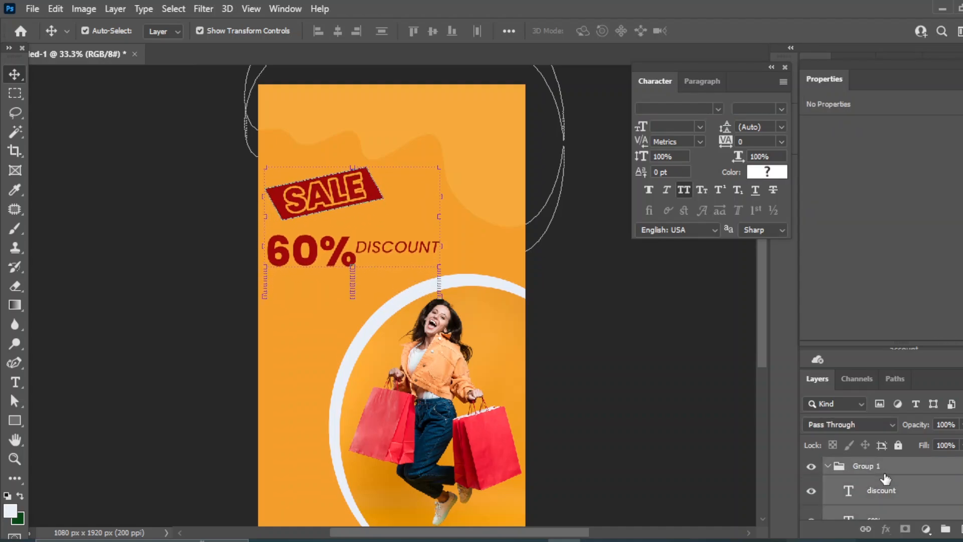
click(881, 491)
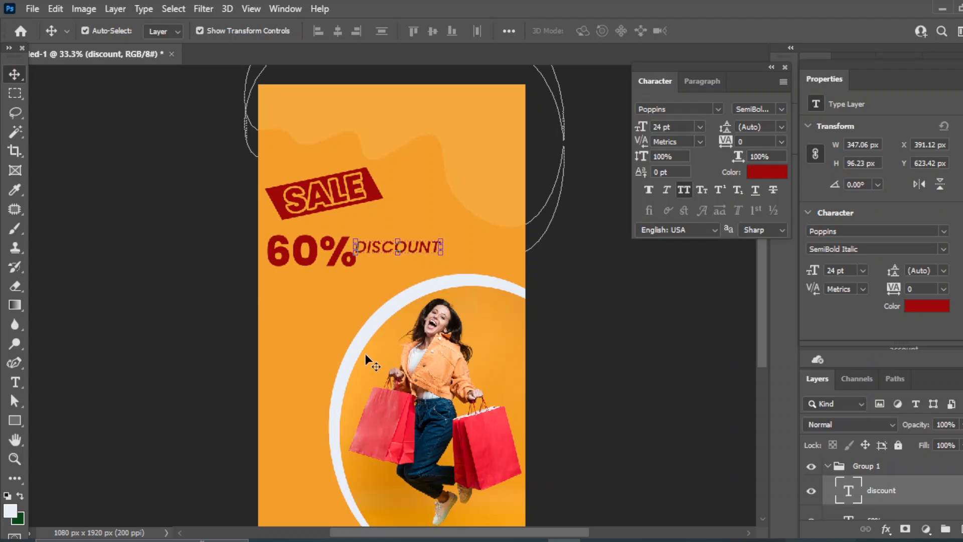
click(607, 335)
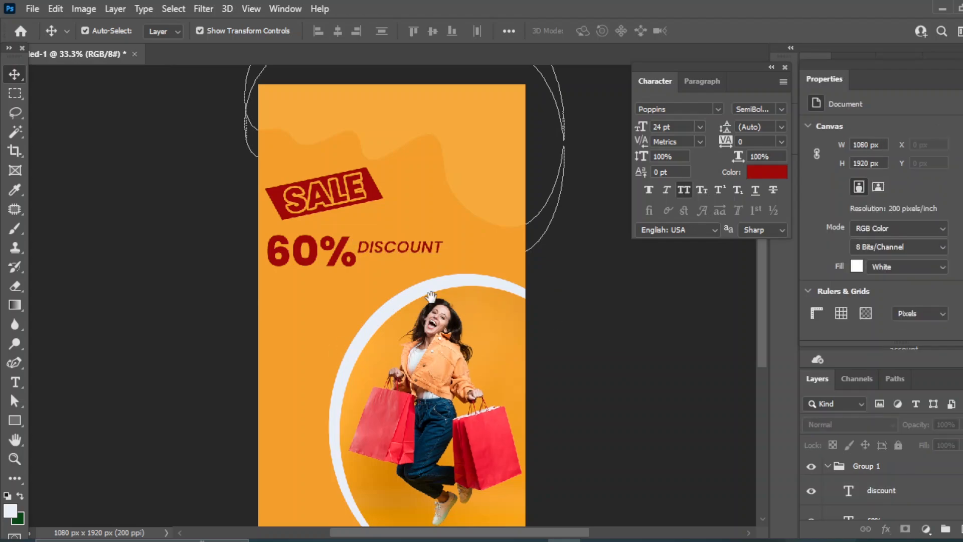
drag(431, 297, 442, 274)
Type 'big' as a new text layer and move it above the SALE banner
click(15, 382)
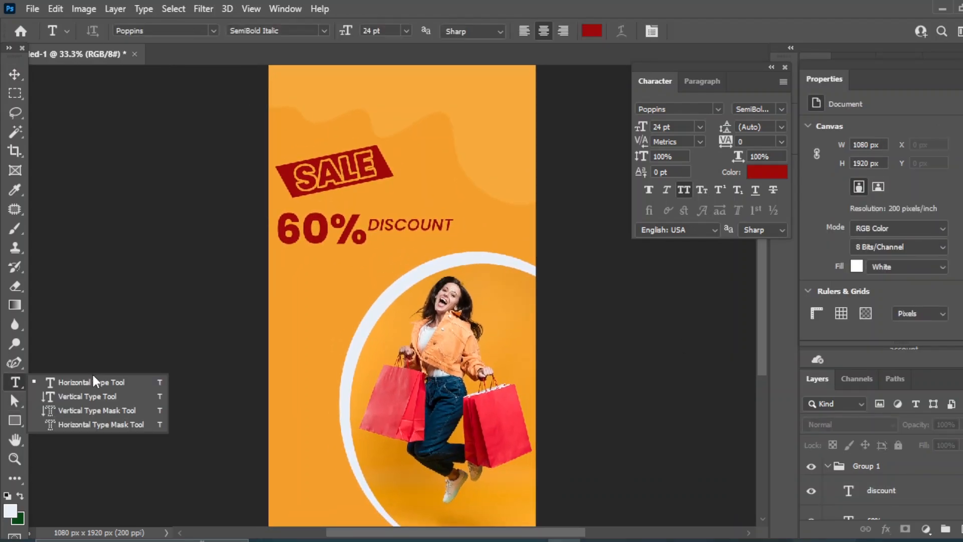
click(93, 382)
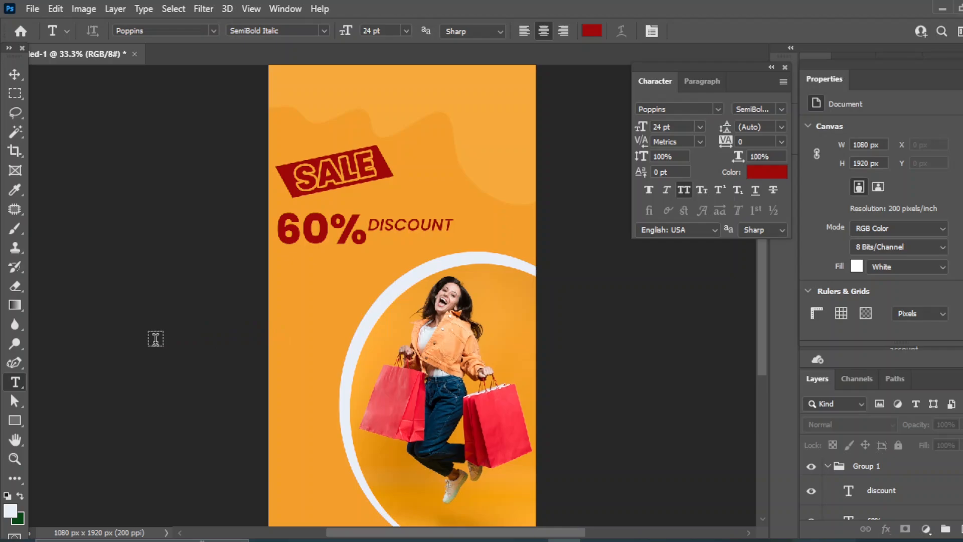
click(321, 348)
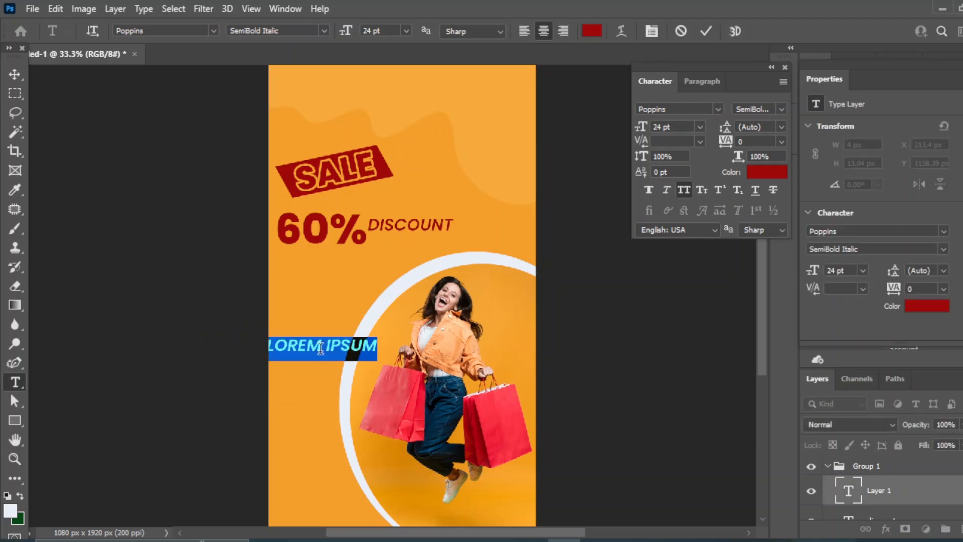
text(big)
click(14, 74)
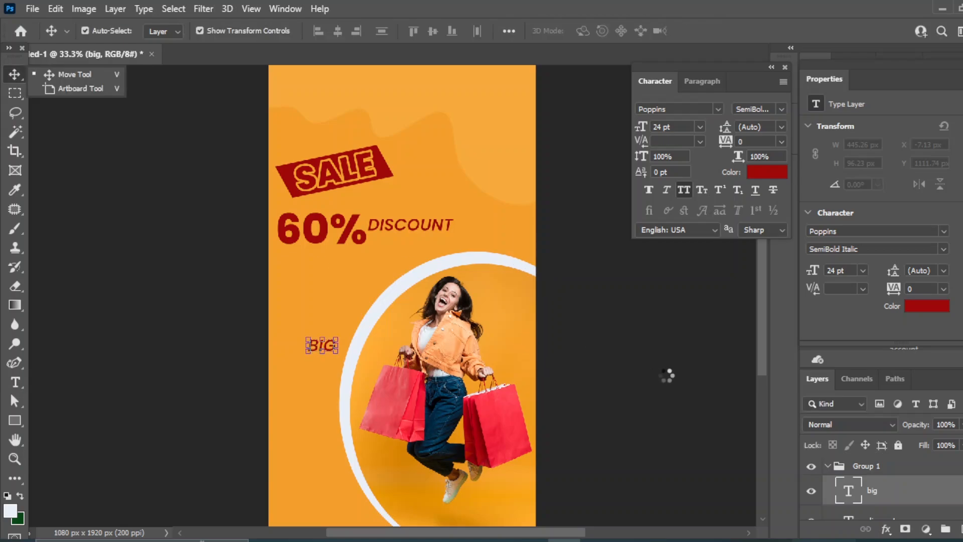
drag(314, 345, 301, 146)
click(263, 134)
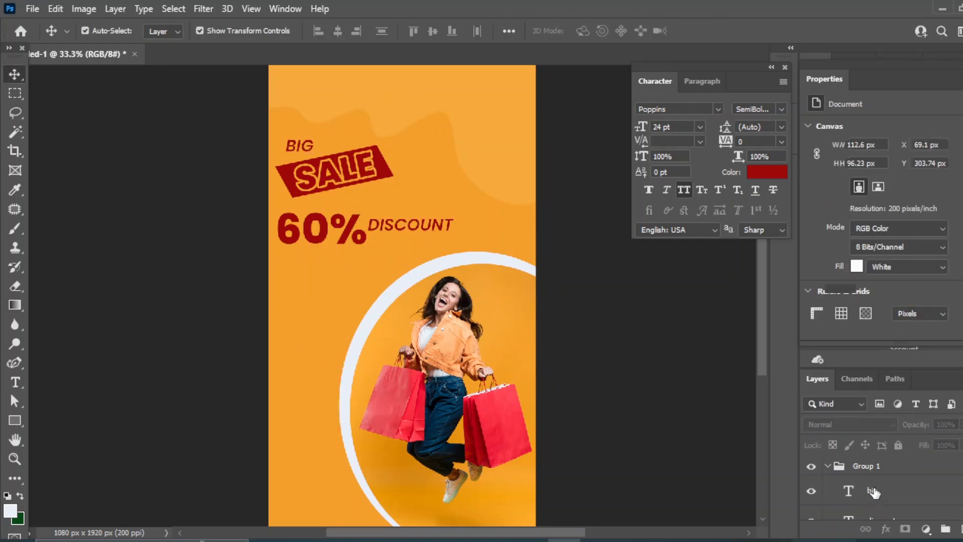
Make BIG Poppins ExtraBold, enlarged to 38.82 pt and tilted -14.09°
click(874, 492)
click(781, 109)
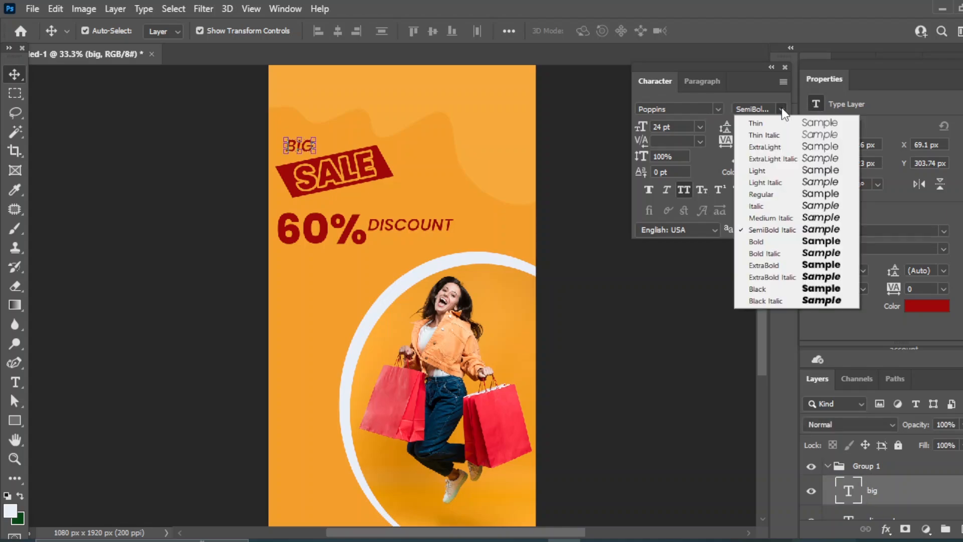
click(770, 264)
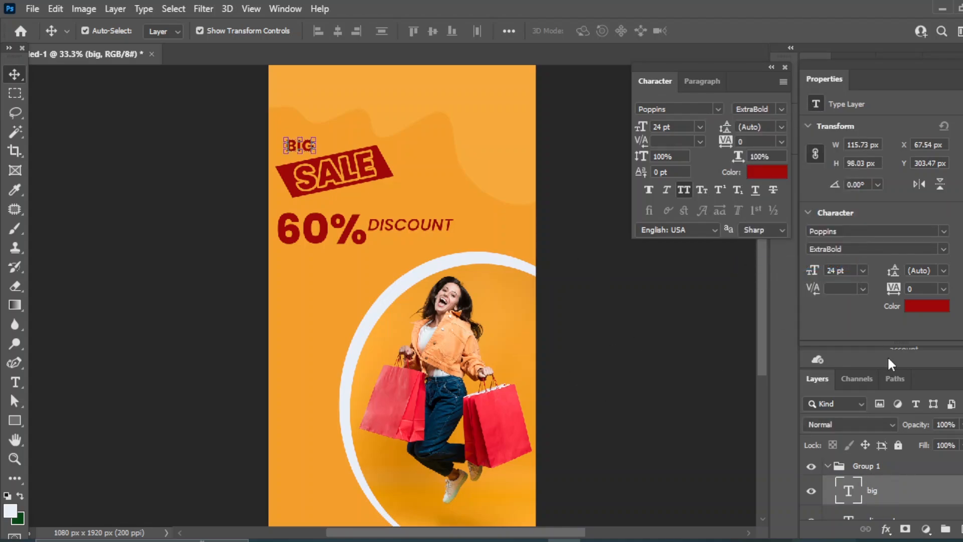
key(ctrl+t)
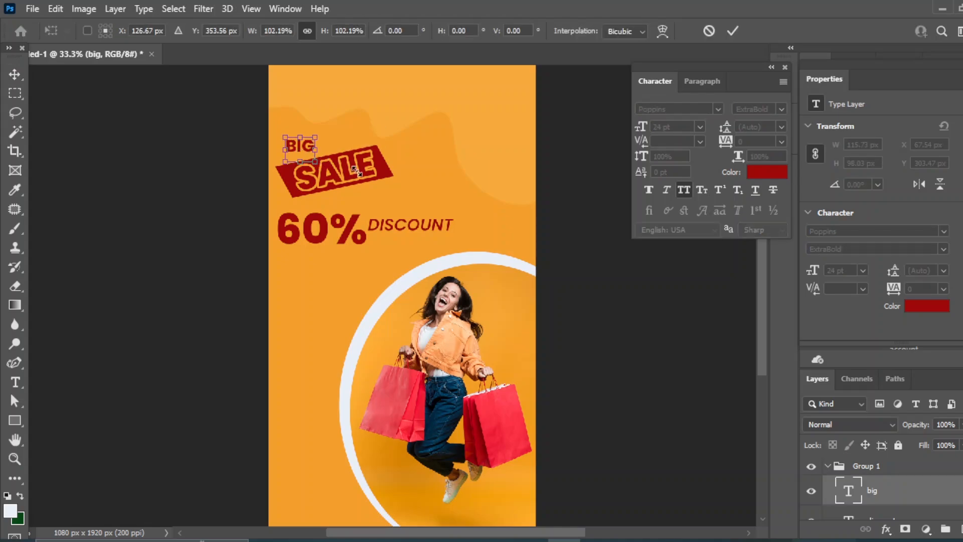
mouse_move(316, 153)
mouse_down()
mouse_move(340, 184)
mouse_move(295, 144)
mouse_move(324, 144)
mouse_up()
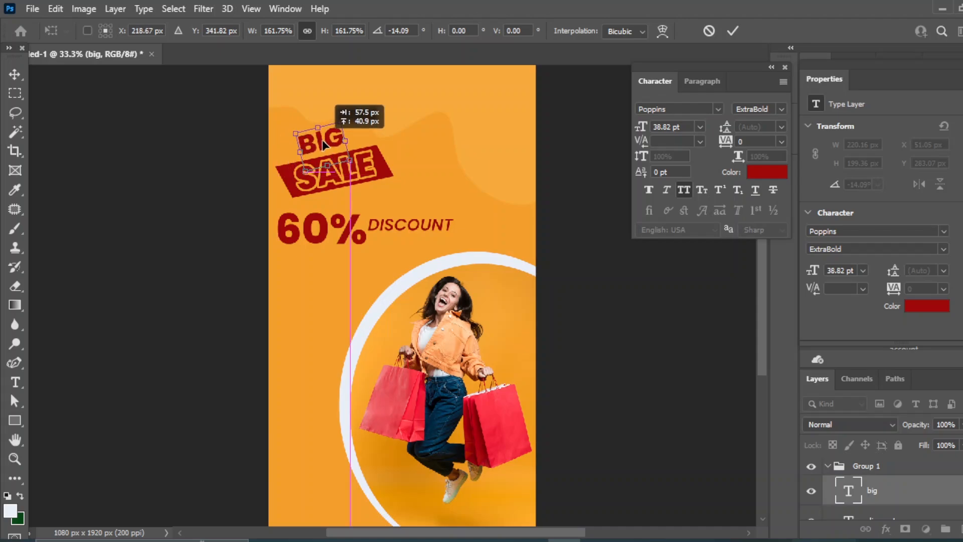
key(Return)
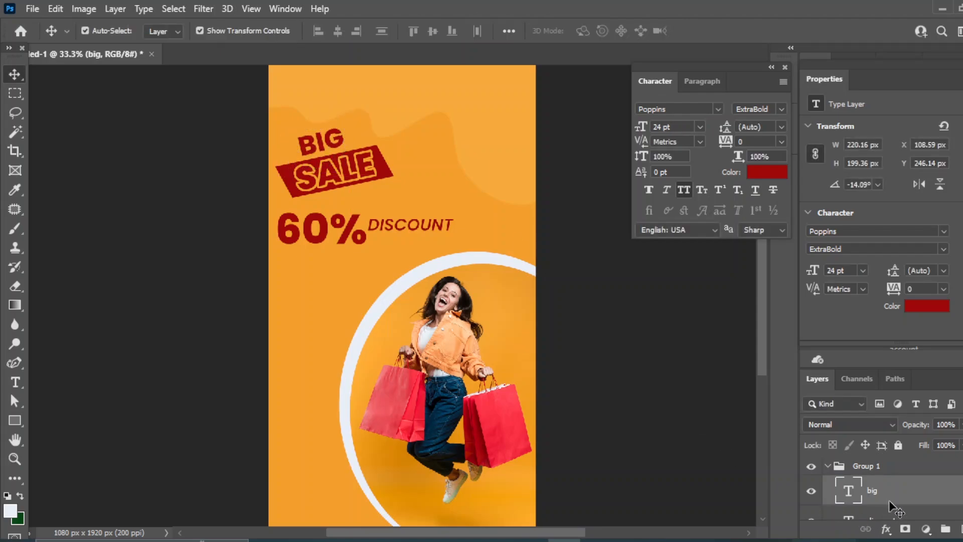
ctrl+click(892, 494)
Give BIG an 11 px Stroke in the dark red sampled from the poster text
click(861, 494)
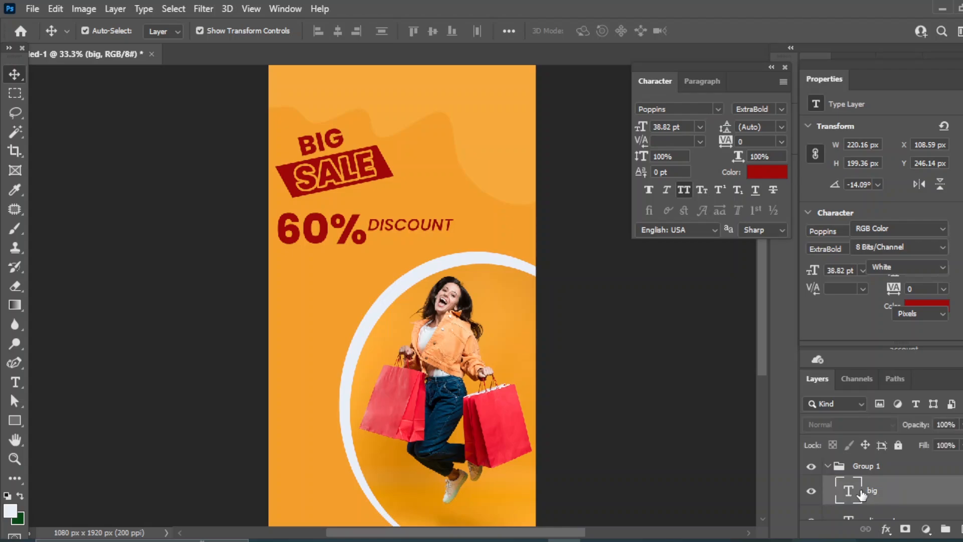
click(886, 529)
click(910, 386)
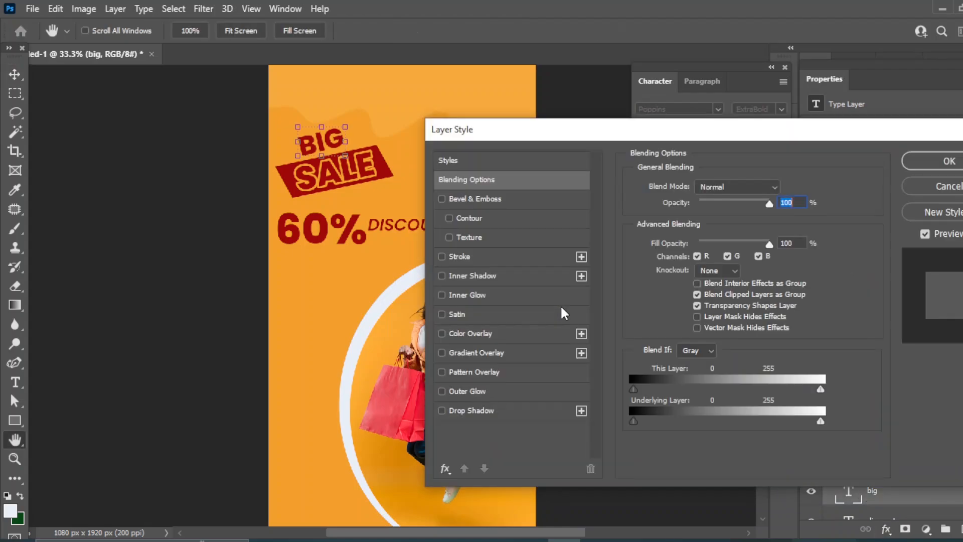
click(451, 257)
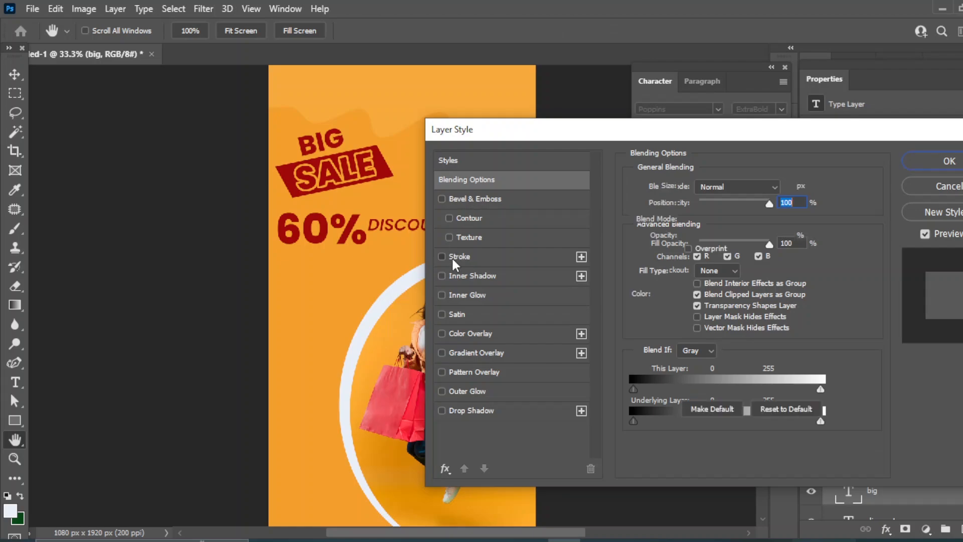
click(666, 295)
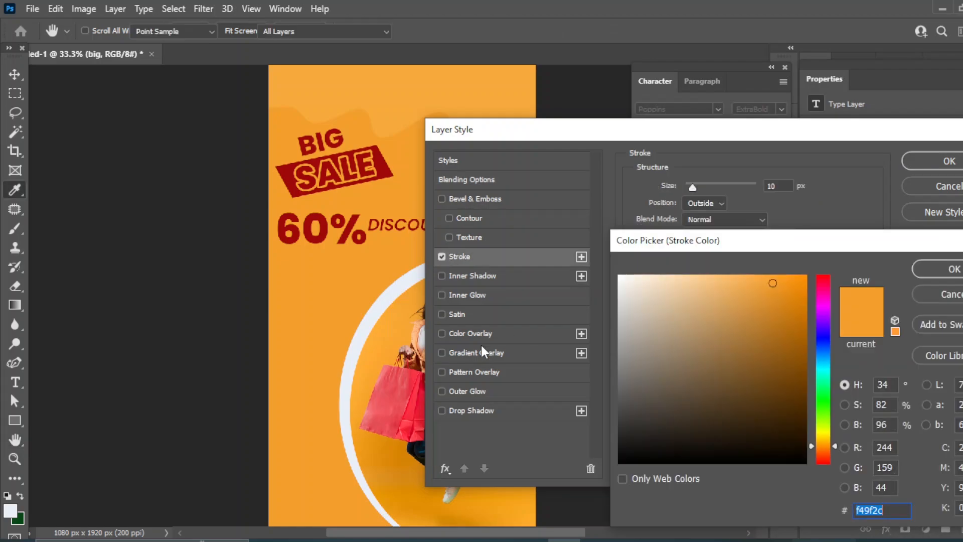
click(310, 213)
click(938, 269)
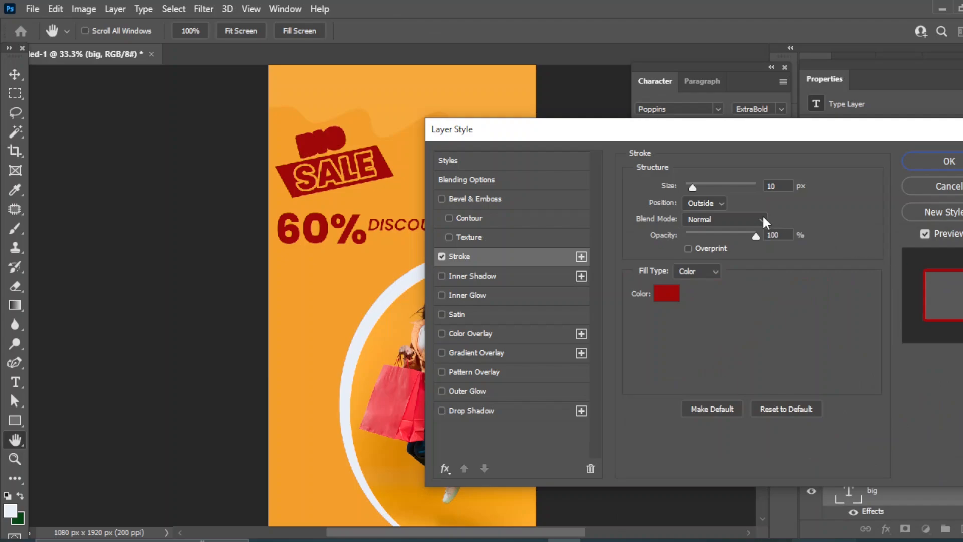
double_click(767, 186)
text(11)
click(935, 166)
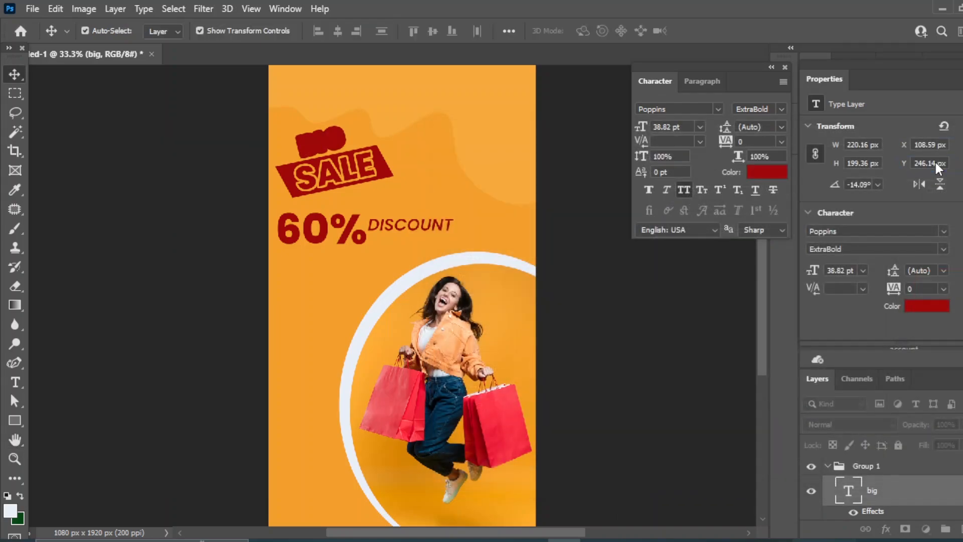
Change the BIG text colour to the background orange #f49f2c
click(770, 170)
click(290, 119)
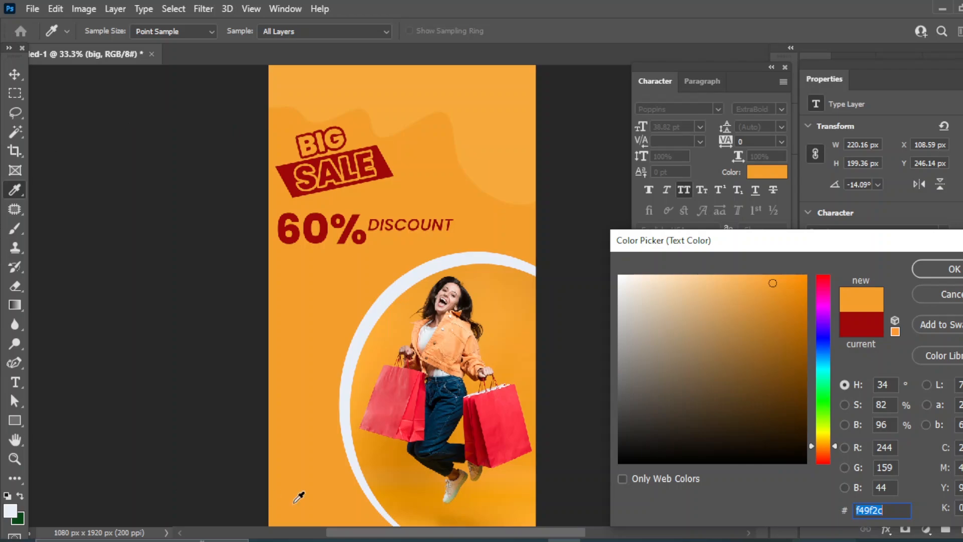
click(938, 269)
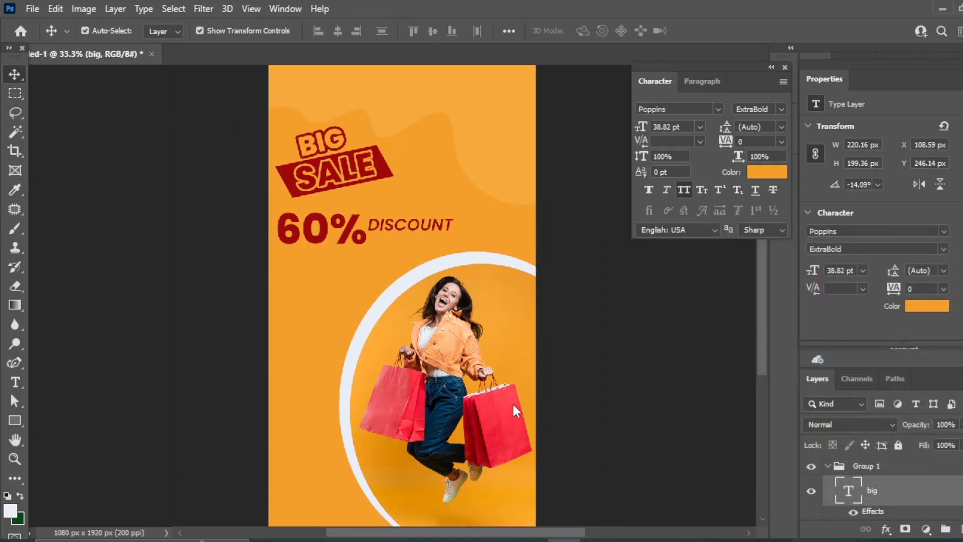
Scale down the 60% and DISCOUNT text together and nudge them lower
click(324, 240)
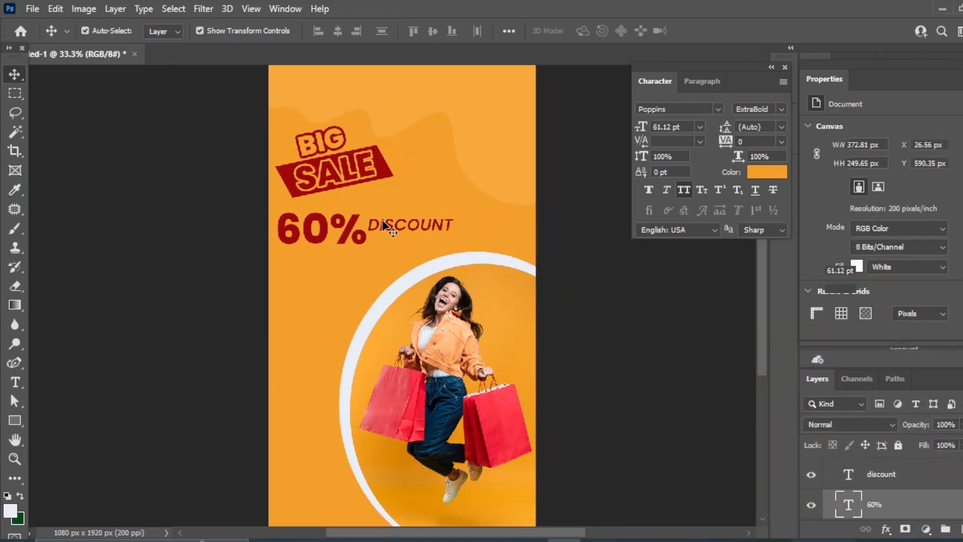
key(ctrl+t)
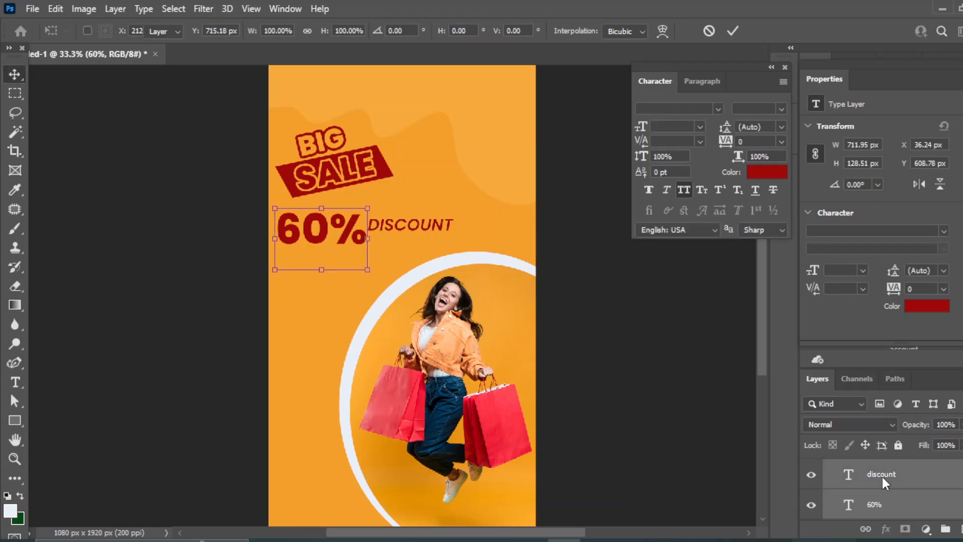
shift+click(882, 474)
key(ctrl+t)
drag(453, 269, 426, 249)
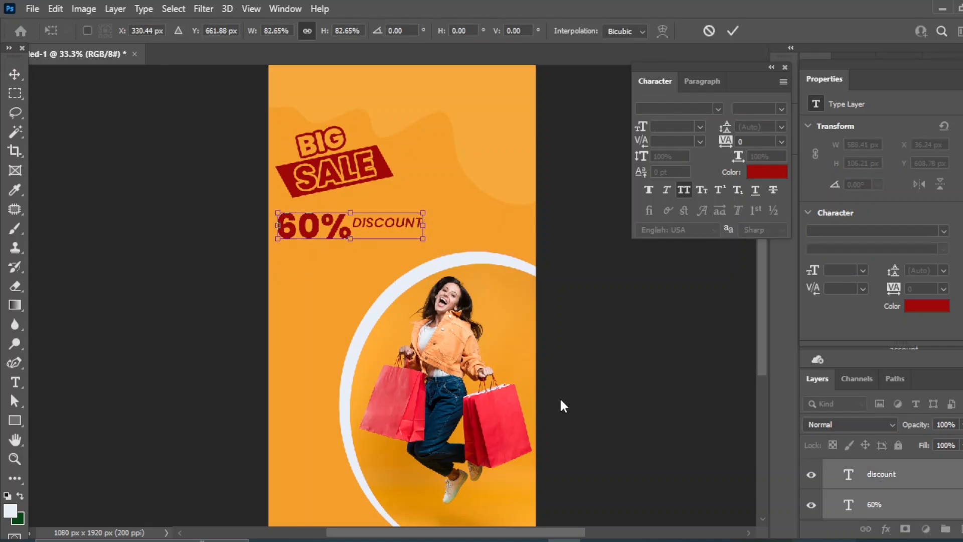
key(shift+Down)
key(shift+Down)
key(shift+Down)
key(shift+Down)
key(shift+Down)
key(shift+Down)
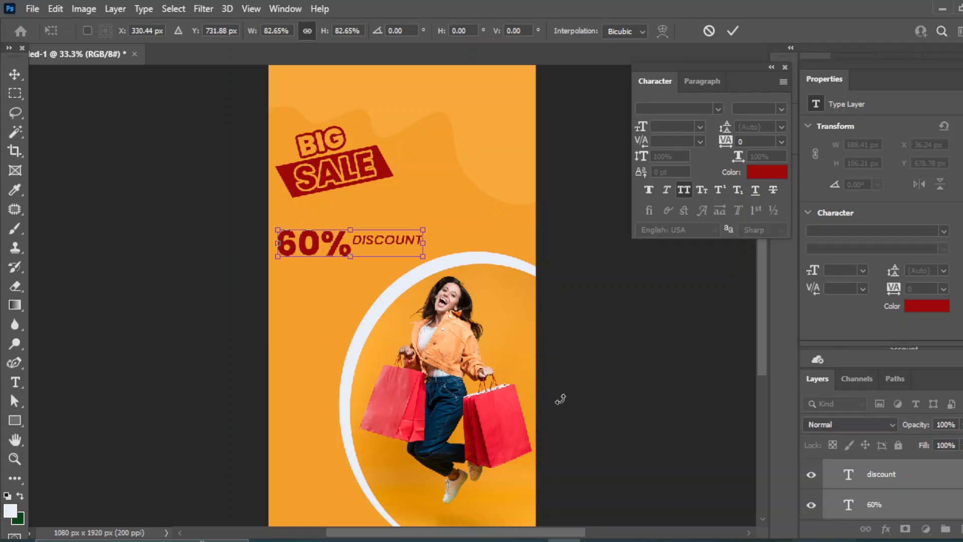
key(Return)
click(726, 304)
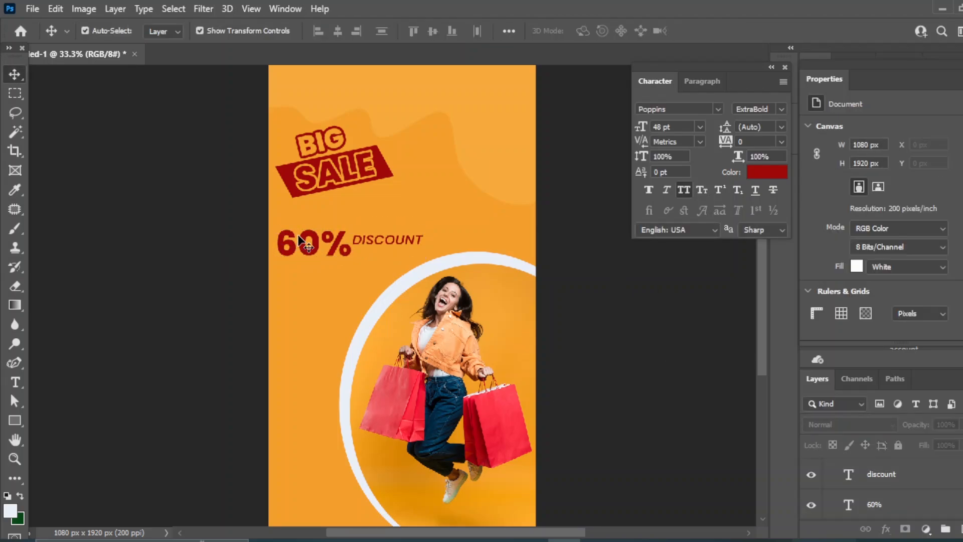
Give 60% a soft Multiply drop shadow with bell contour and 6 px size, plus a second shadow
click(882, 504)
click(885, 529)
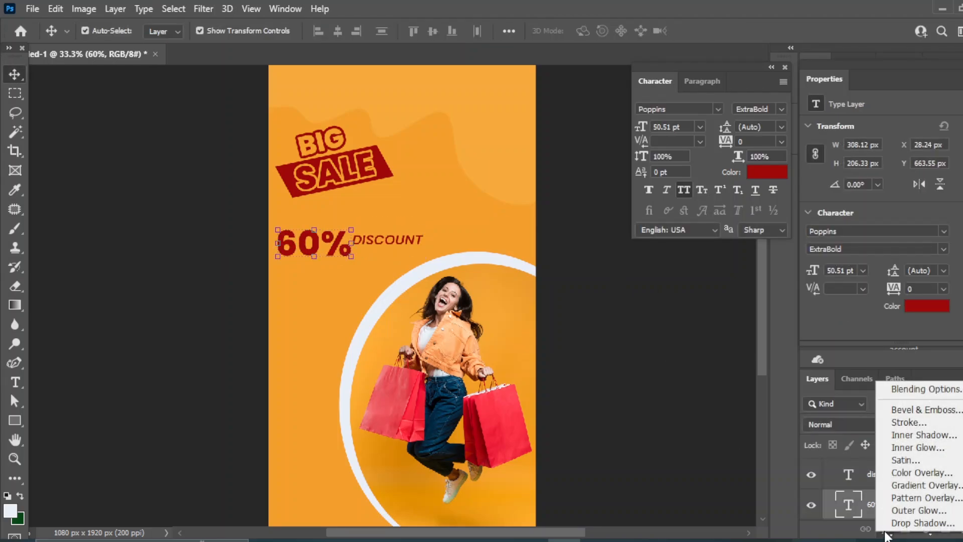
click(902, 390)
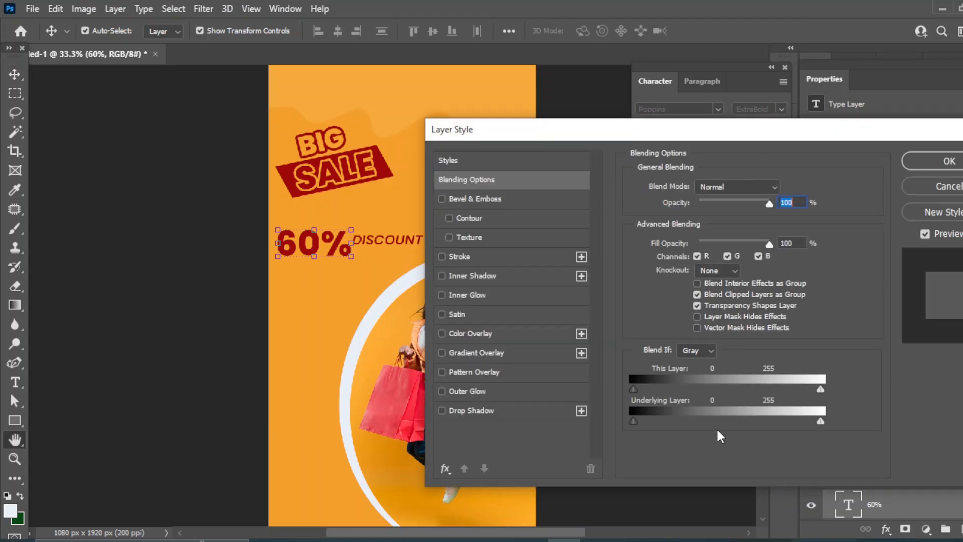
click(480, 408)
click(712, 331)
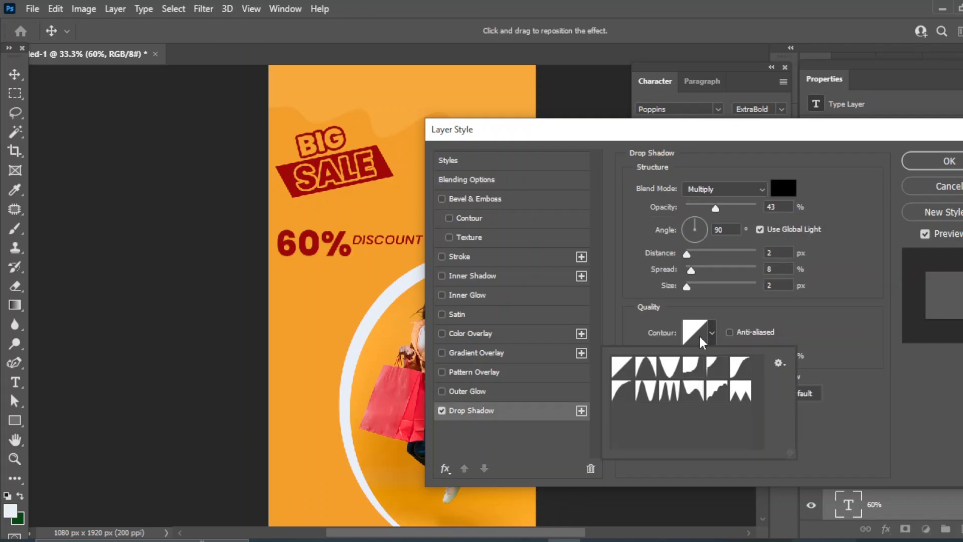
click(644, 367)
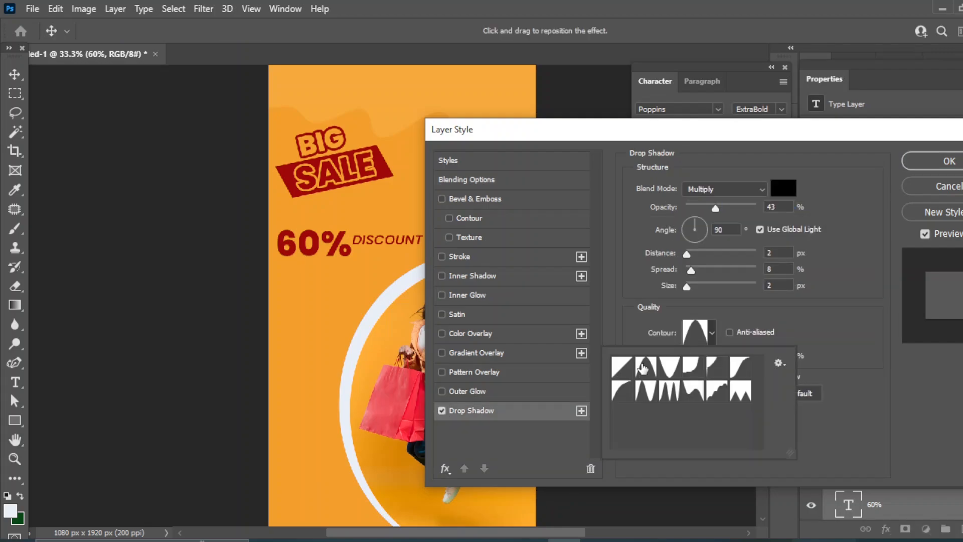
click(686, 281)
drag(686, 281, 690, 284)
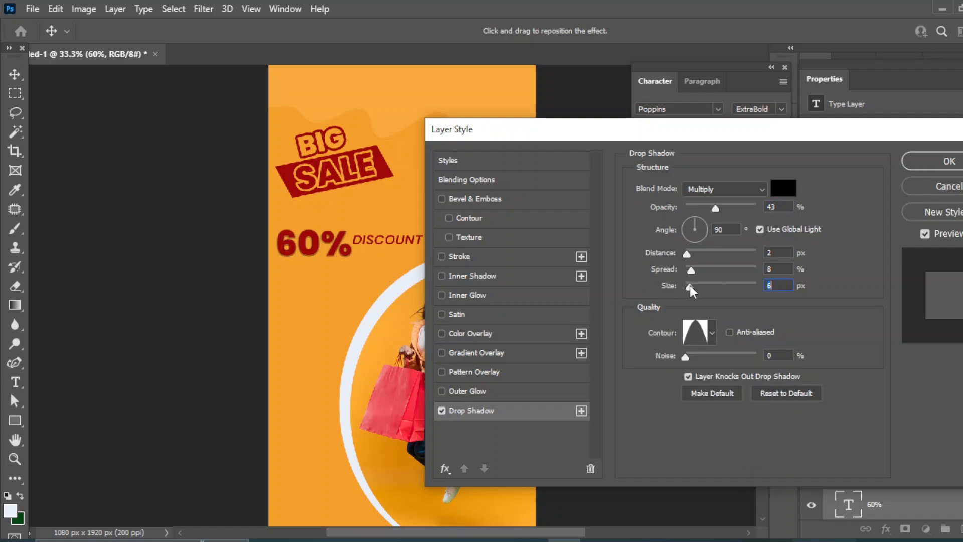
click(581, 411)
click(949, 160)
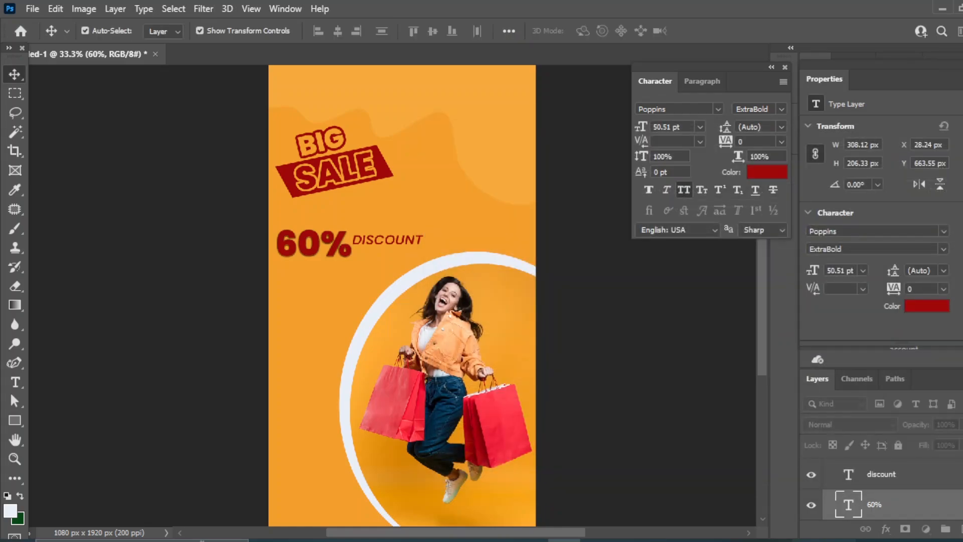
Draw a 286×70 px dark red rectangle with 19 px rounded corners at the bottom-left
drag(400, 376, 403, 335)
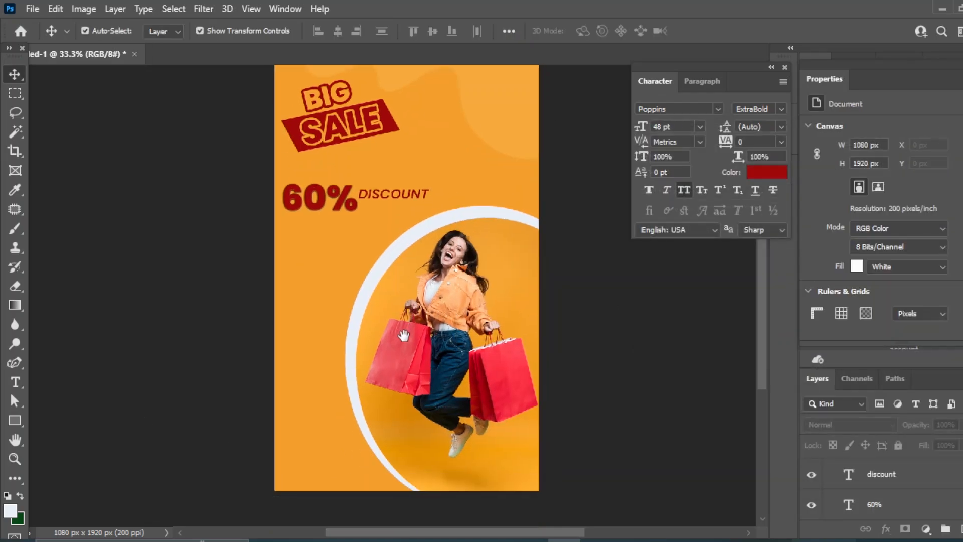
click(959, 528)
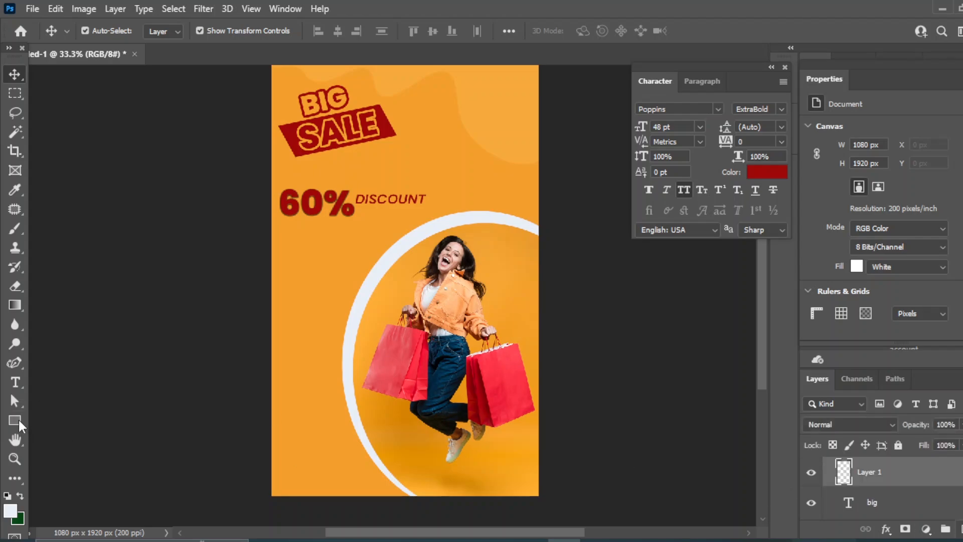
click(17, 420)
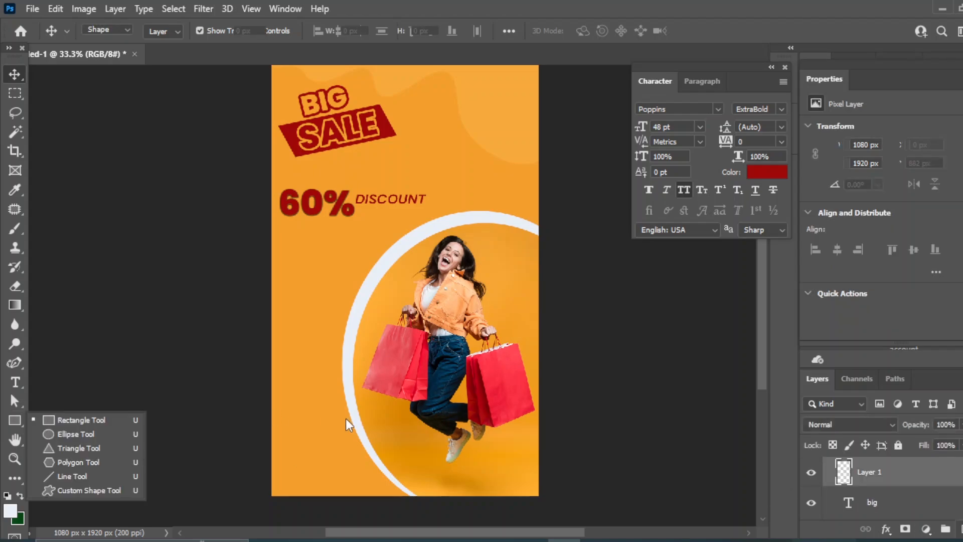
click(89, 421)
drag(278, 448, 349, 466)
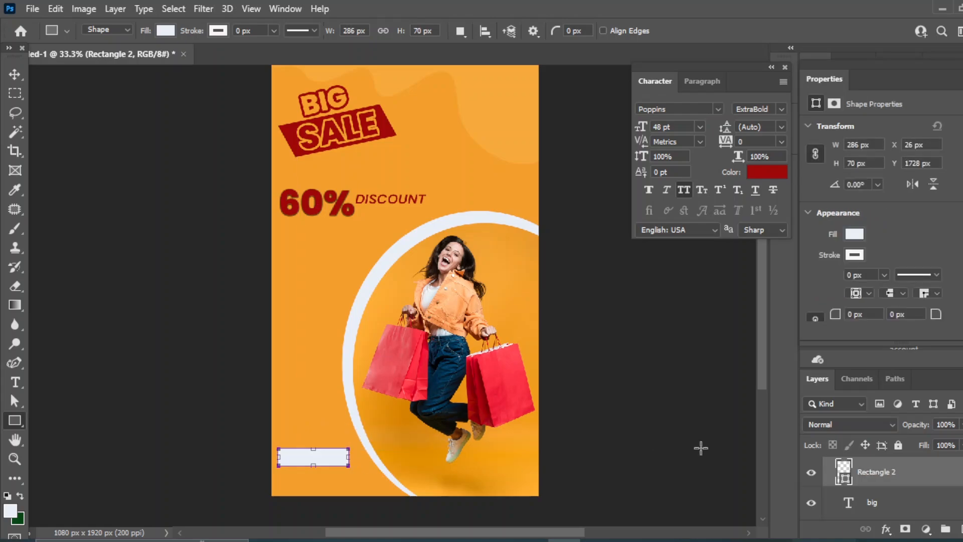
double_click(844, 471)
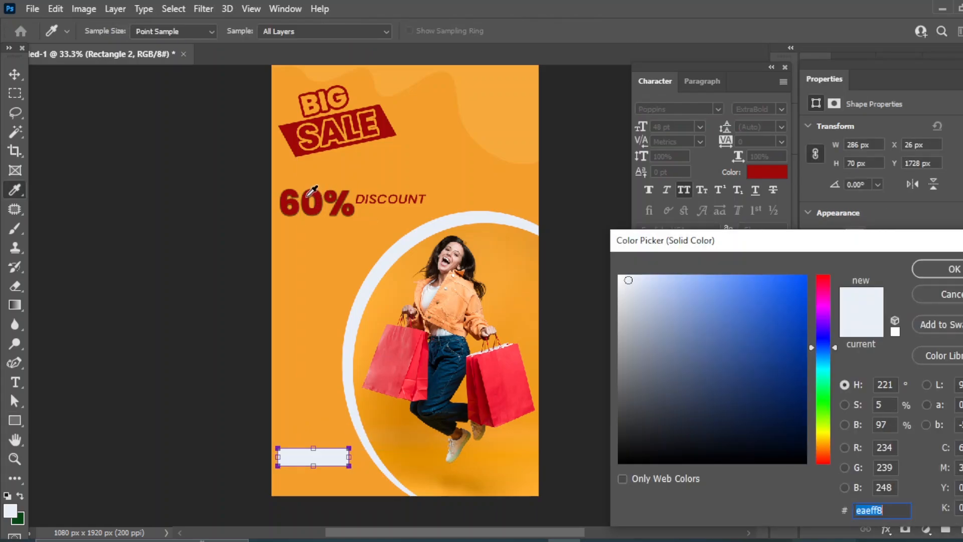
click(310, 192)
click(951, 273)
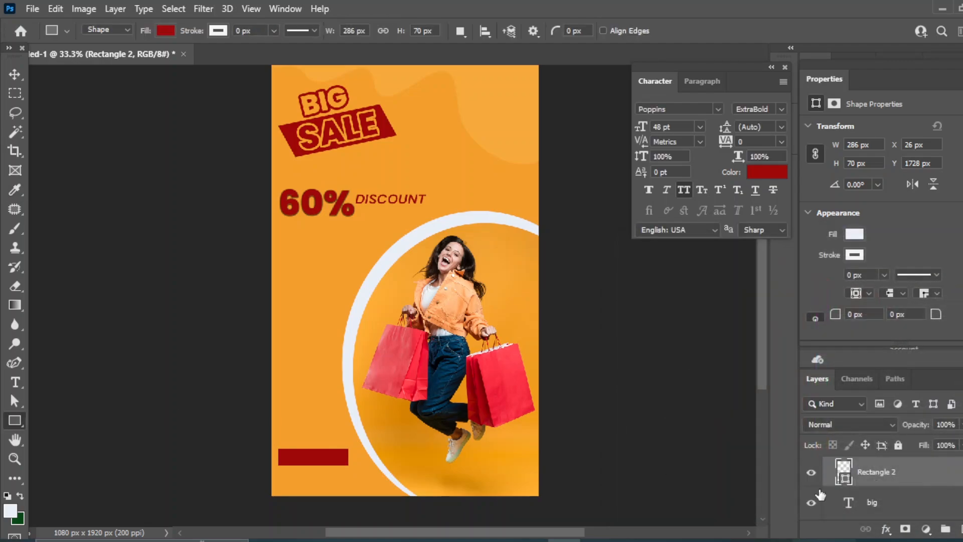
drag(837, 315, 886, 319)
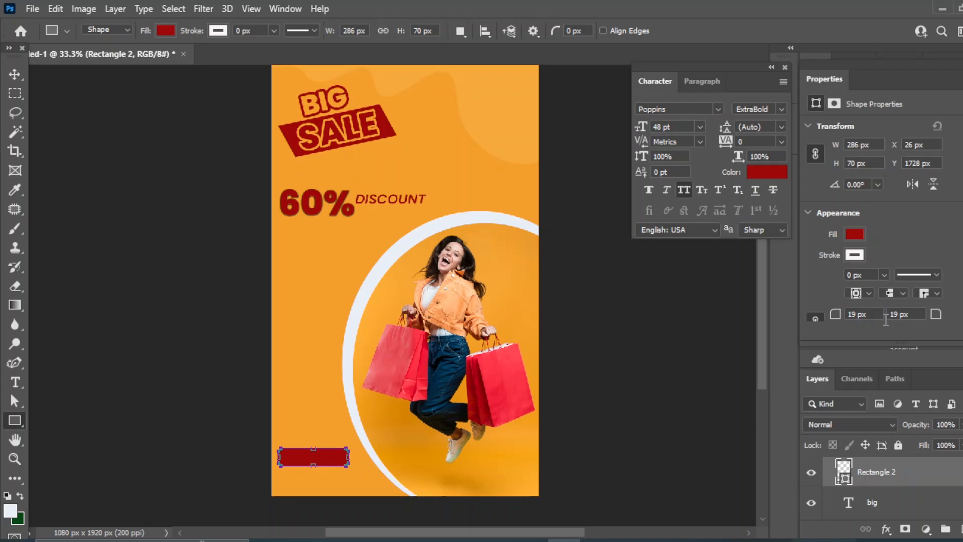
click(11, 75)
click(679, 378)
Type 'SHOP NOW' as a horizontal text layer inside the red rectangle
key(ctrl+plus)
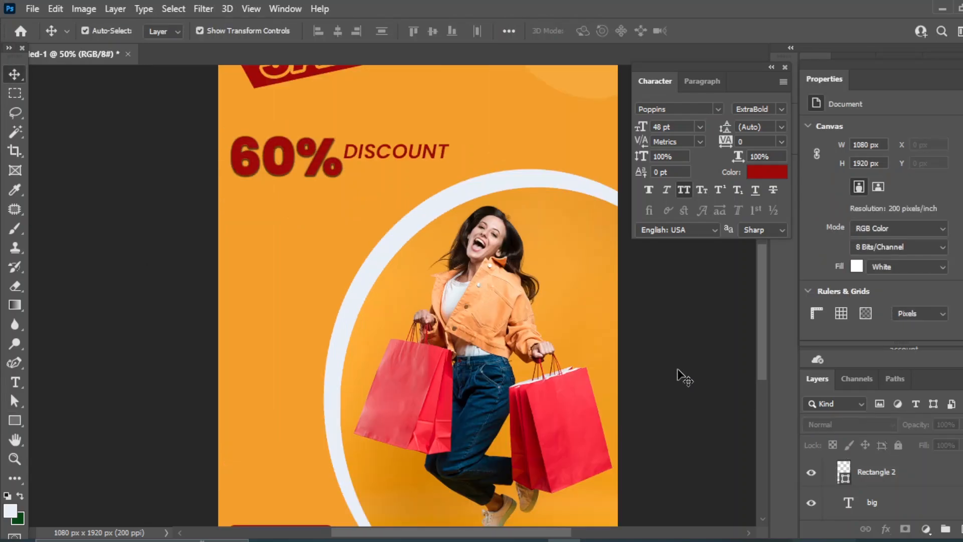
drag(435, 287, 474, 151)
right_click(17, 383)
click(95, 383)
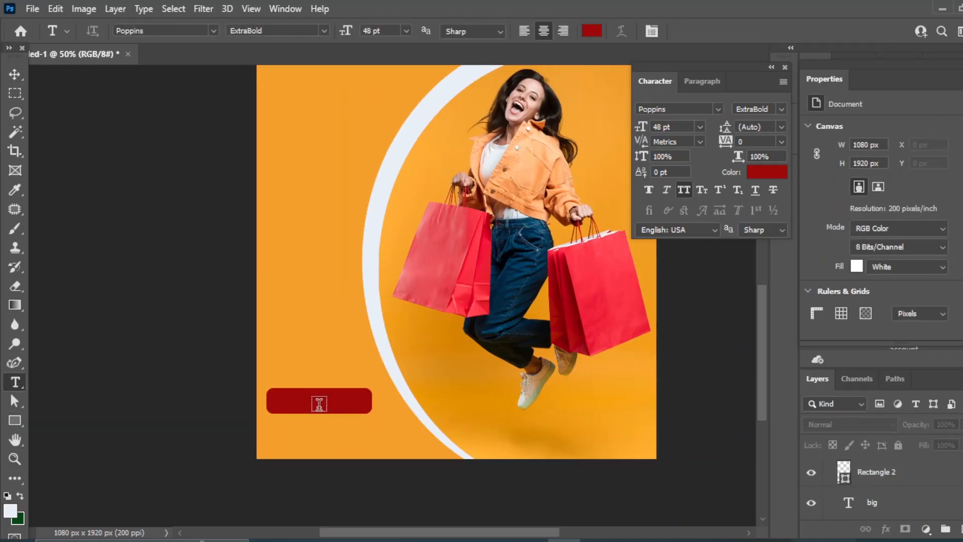
click(278, 404)
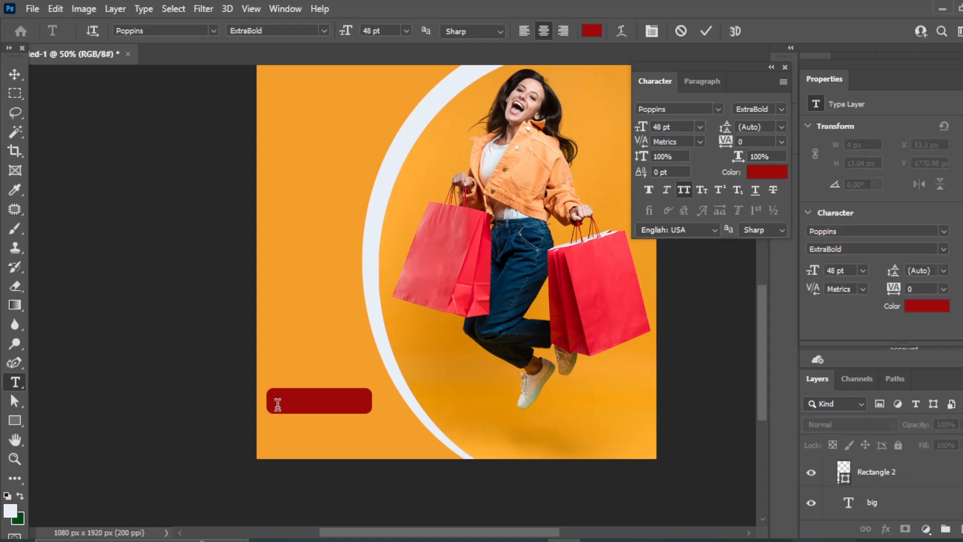
text(SHOP NOW)
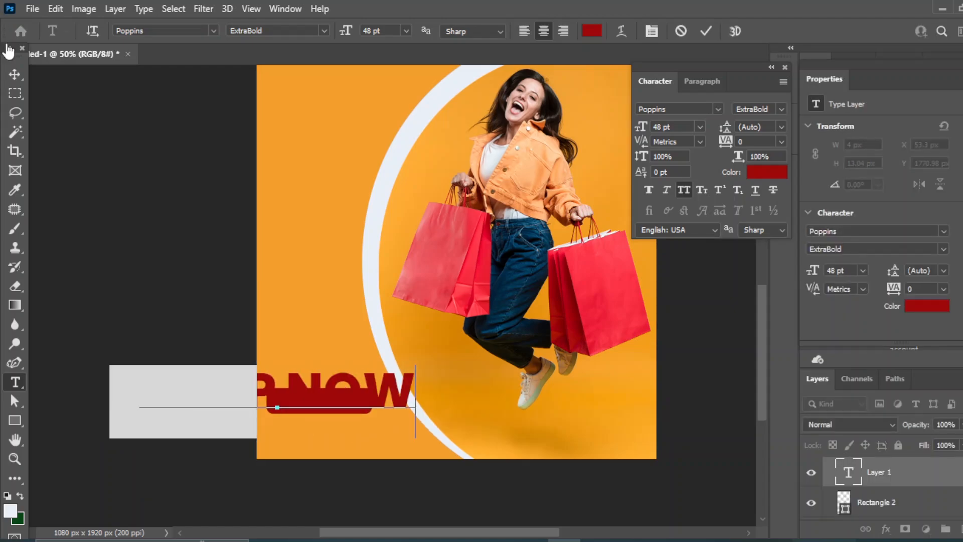
click(15, 74)
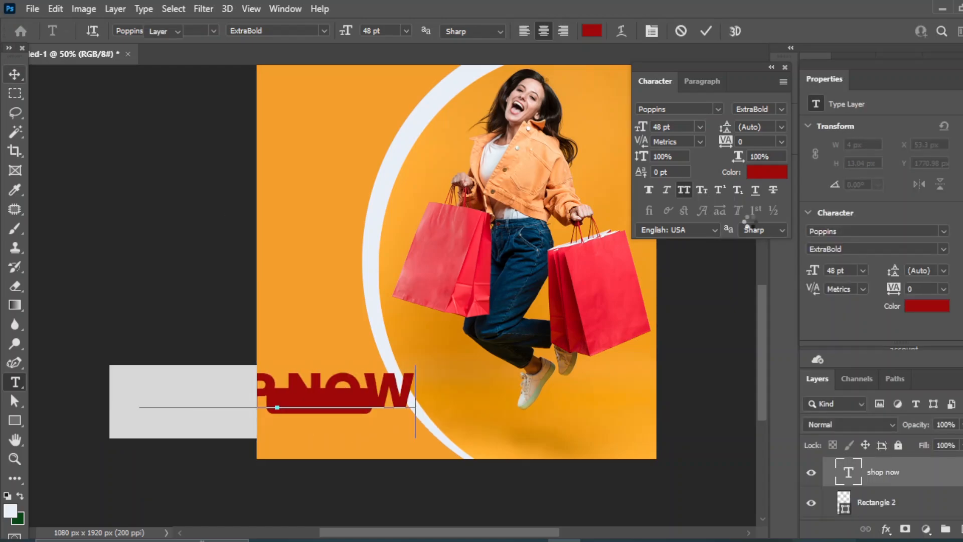
Make SHOP NOW 14 pt, SemiBold Italic, in light eaeff8 sampled from the white ring
click(700, 127)
click(677, 227)
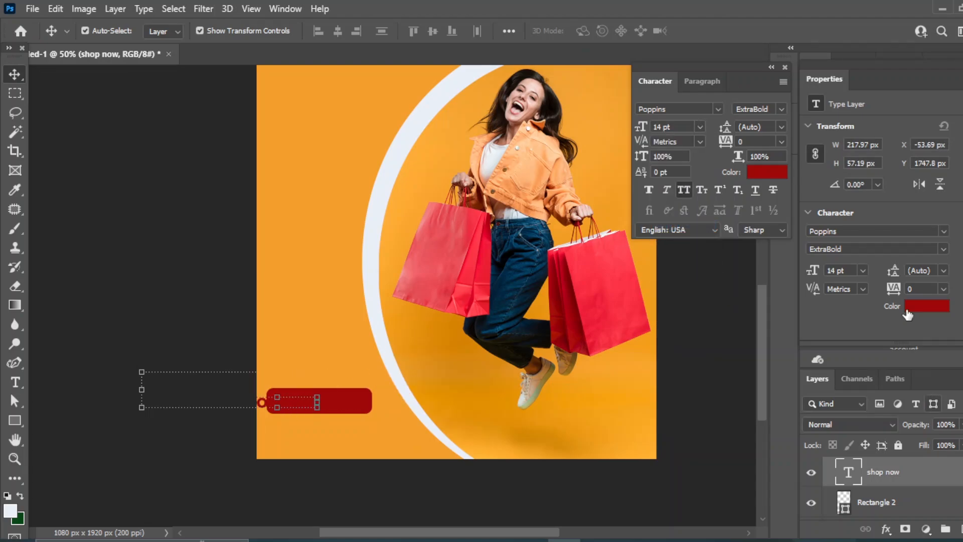
click(767, 172)
click(397, 168)
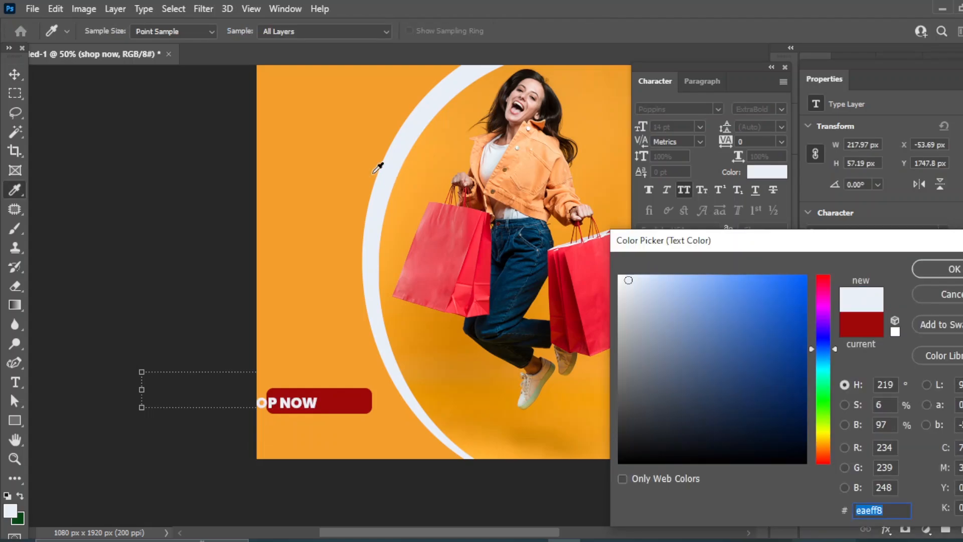
click(938, 269)
click(781, 108)
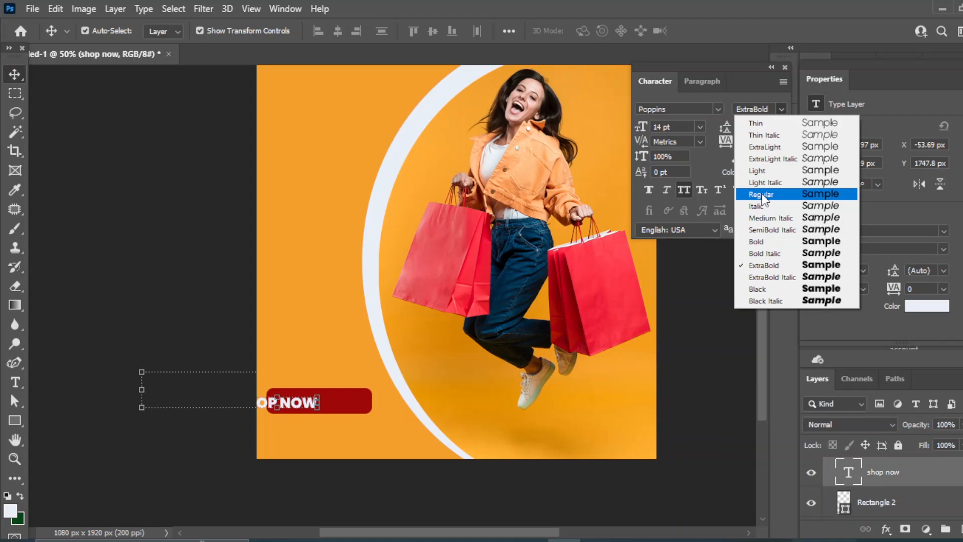
click(764, 228)
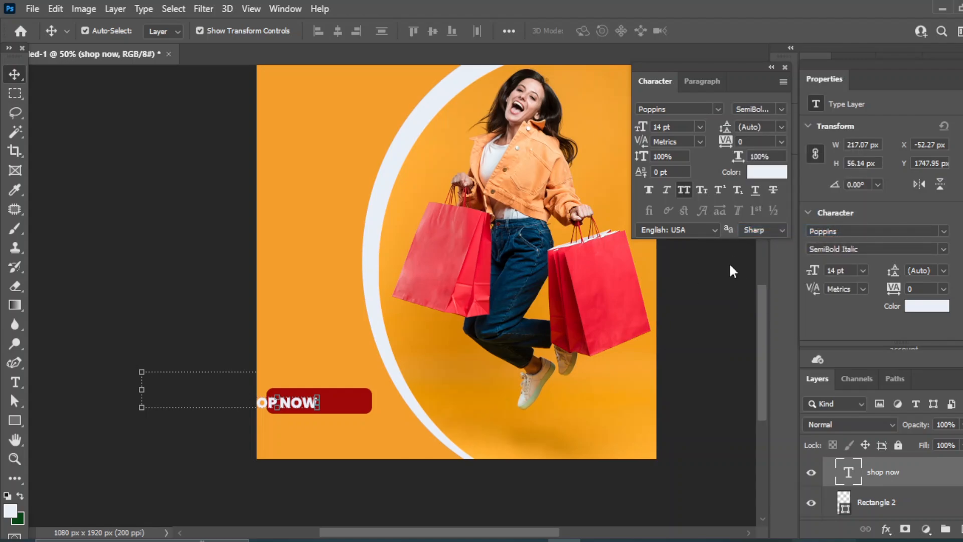
Centre SHOP NOW on the red button and start a new text line below it
drag(310, 405, 339, 404)
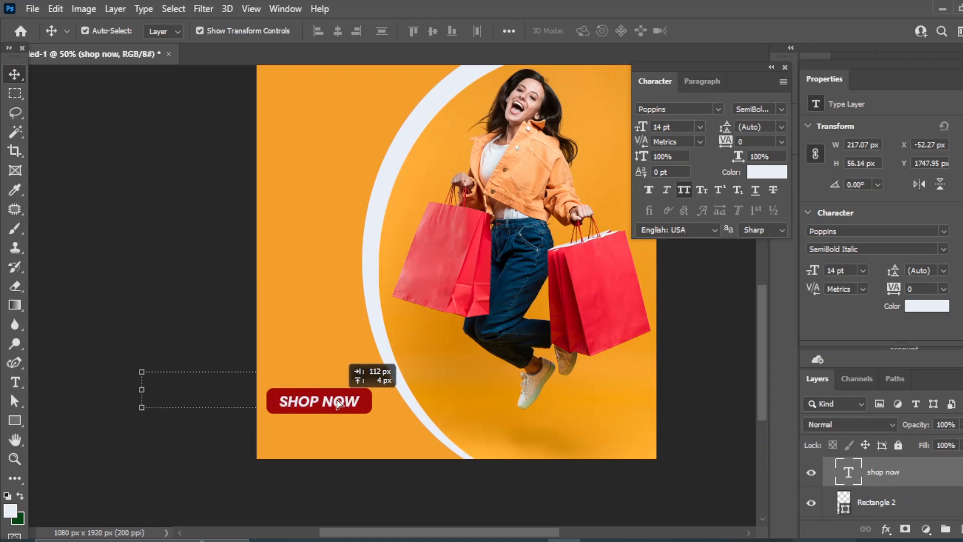
click(875, 503)
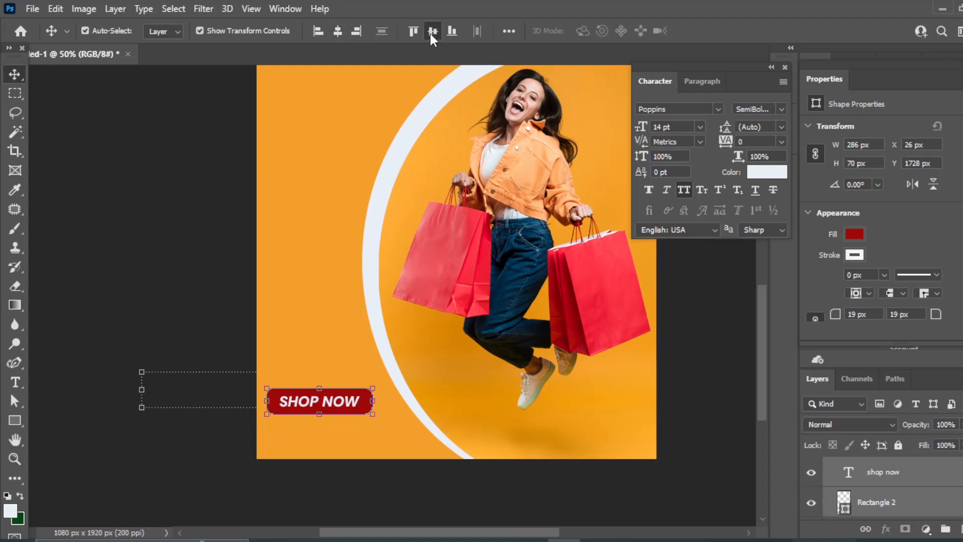
click(699, 361)
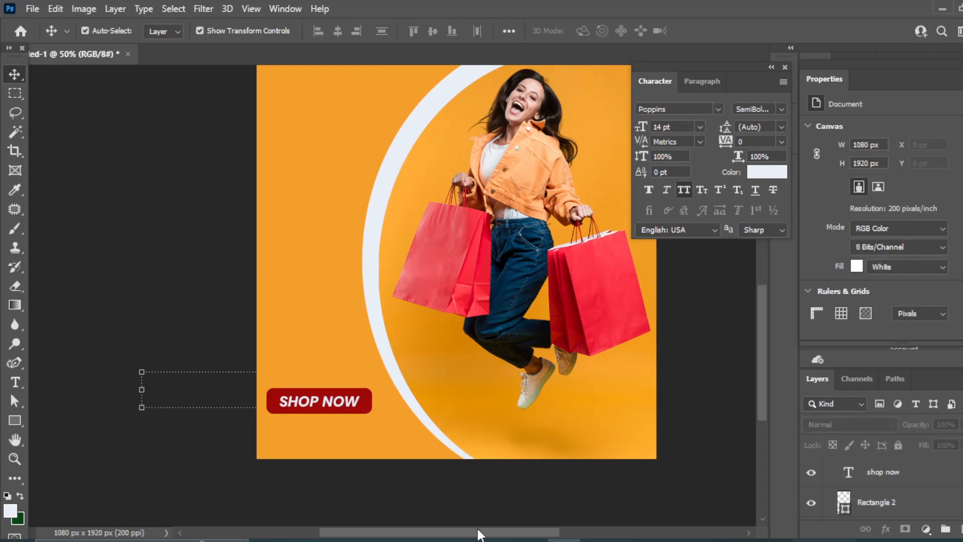
click(737, 189)
click(15, 382)
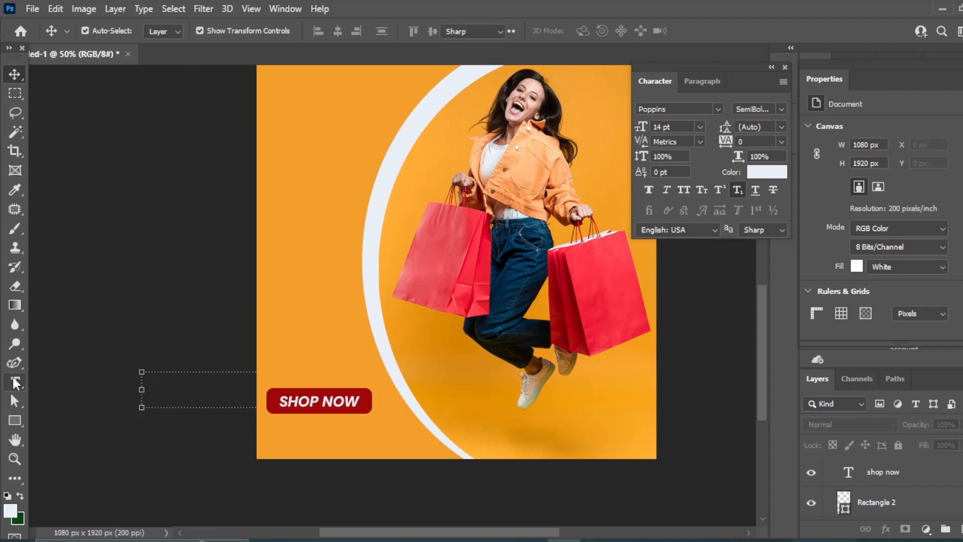
click(267, 440)
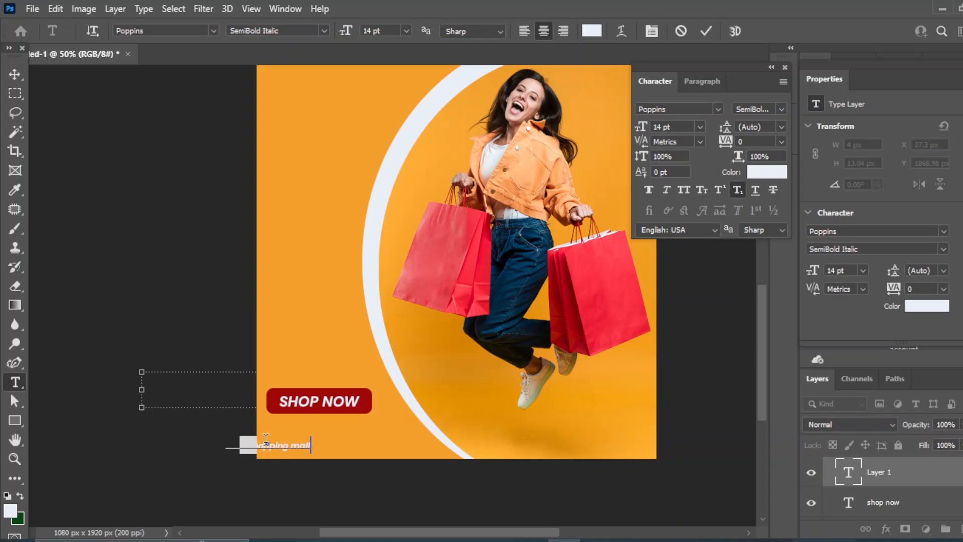
text(.com)
click(14, 75)
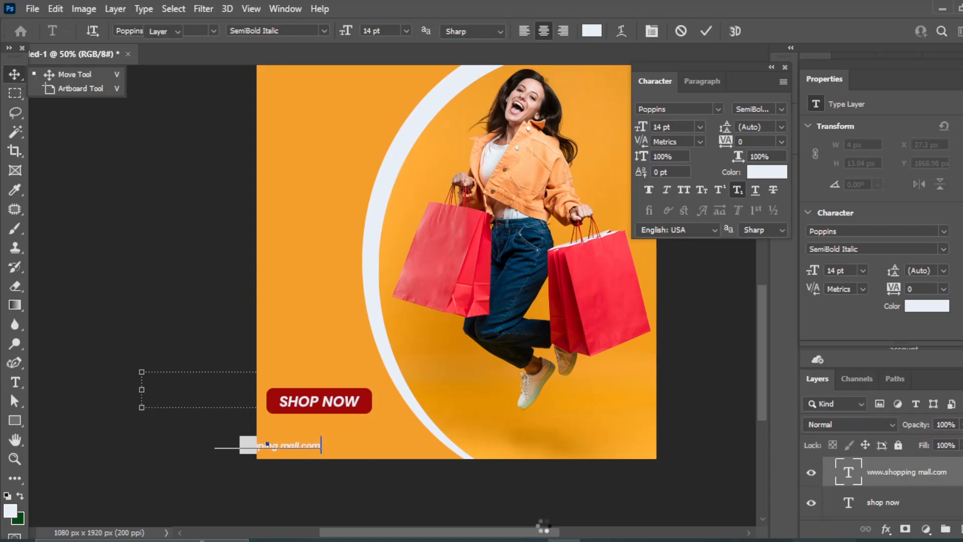
drag(288, 448, 345, 435)
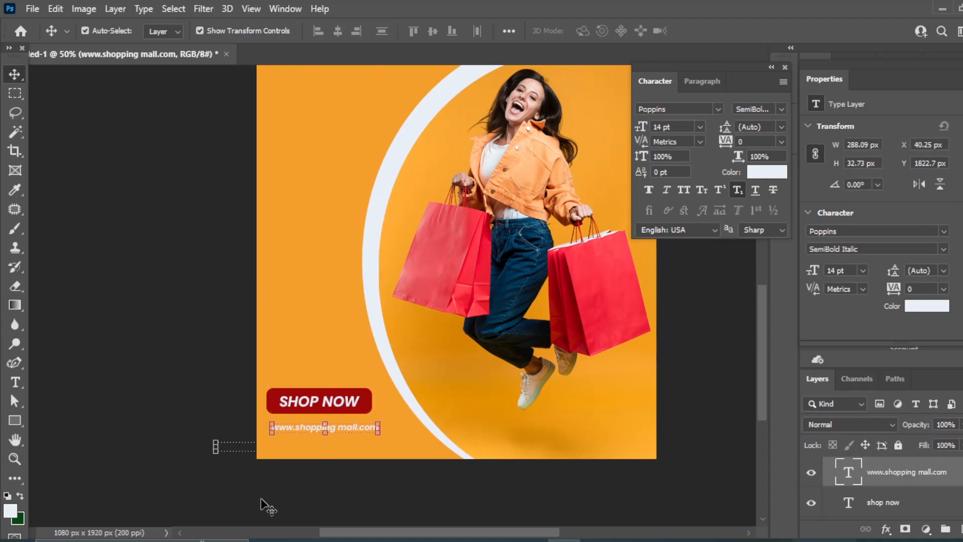
Duplicate the address line just below and retype the copy as the contact phone number
drag(921, 473, 961, 527)
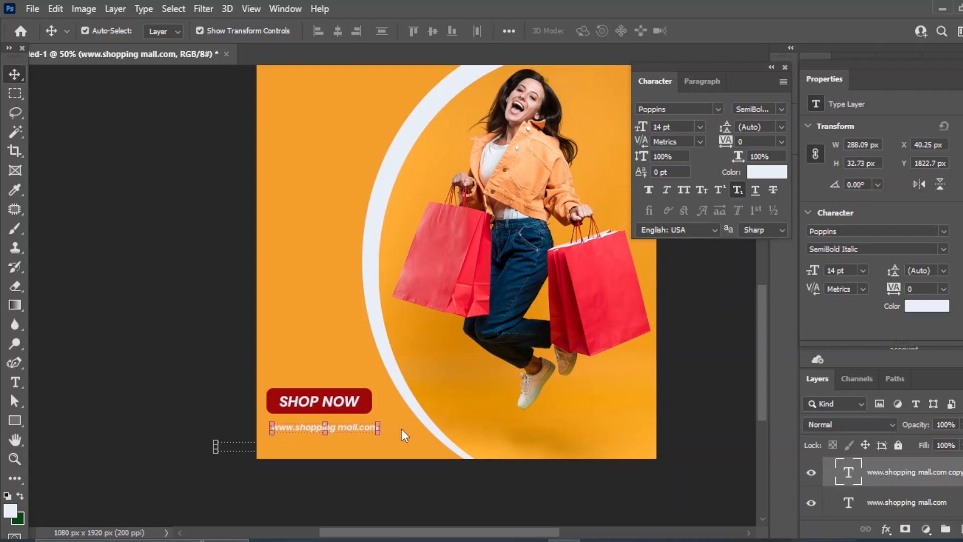
key(shift+Down)
key(shift+Down)
key(shift+Down)
key(shift+Down)
click(14, 382)
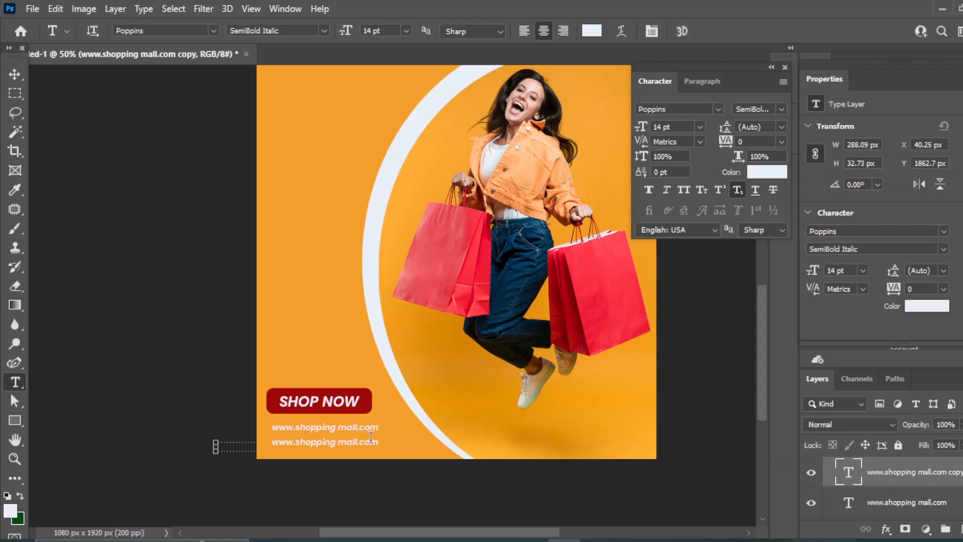
drag(367, 442, 265, 444)
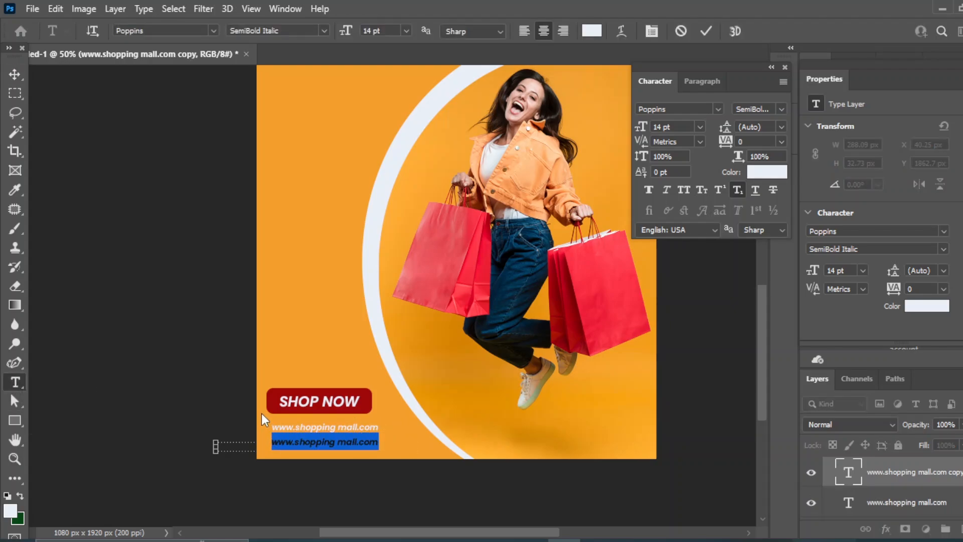
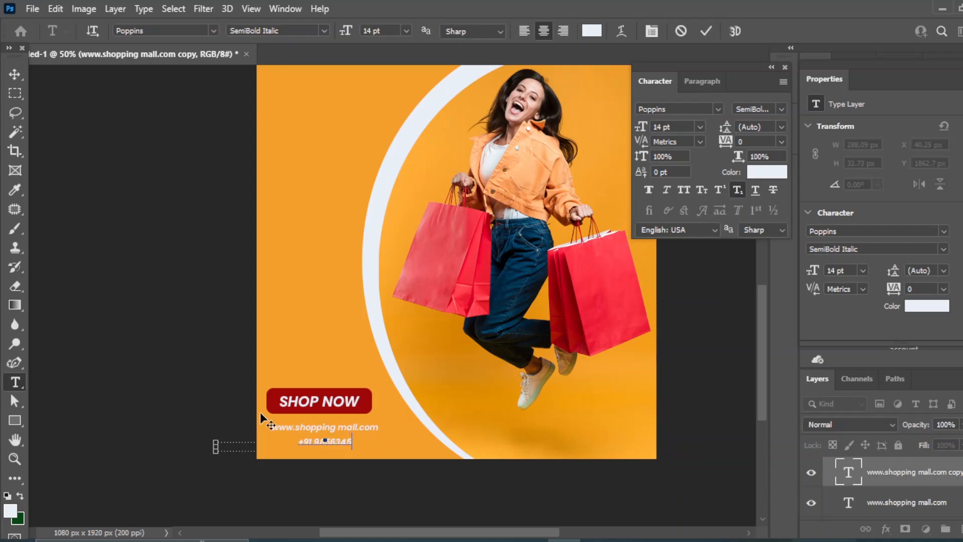
click(14, 74)
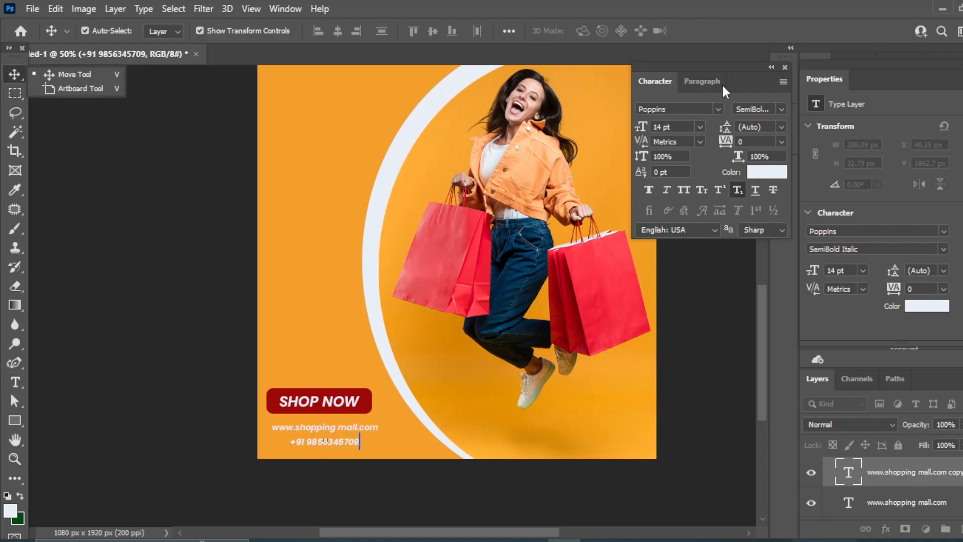
Set the phone number to 24 pt, then select the red button shape
click(700, 127)
click(683, 250)
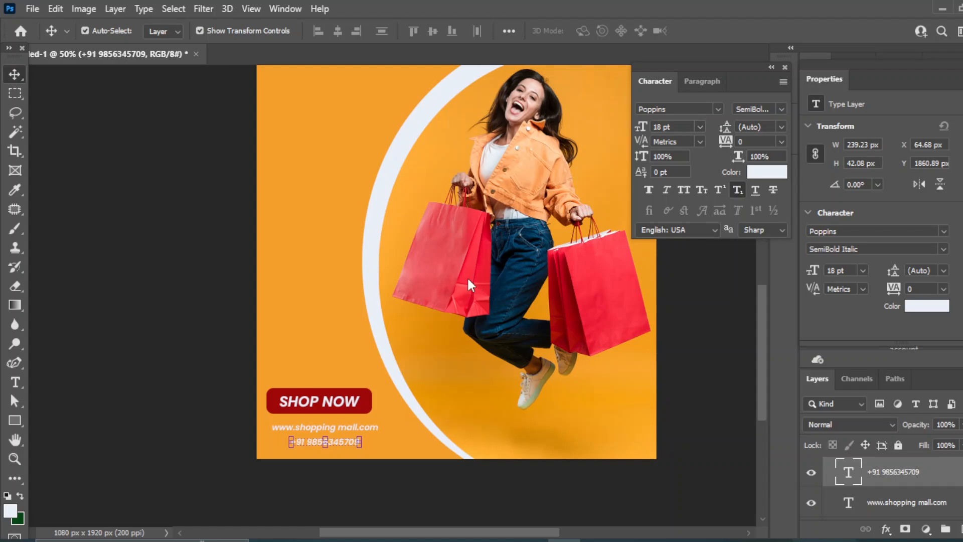
click(700, 127)
click(667, 267)
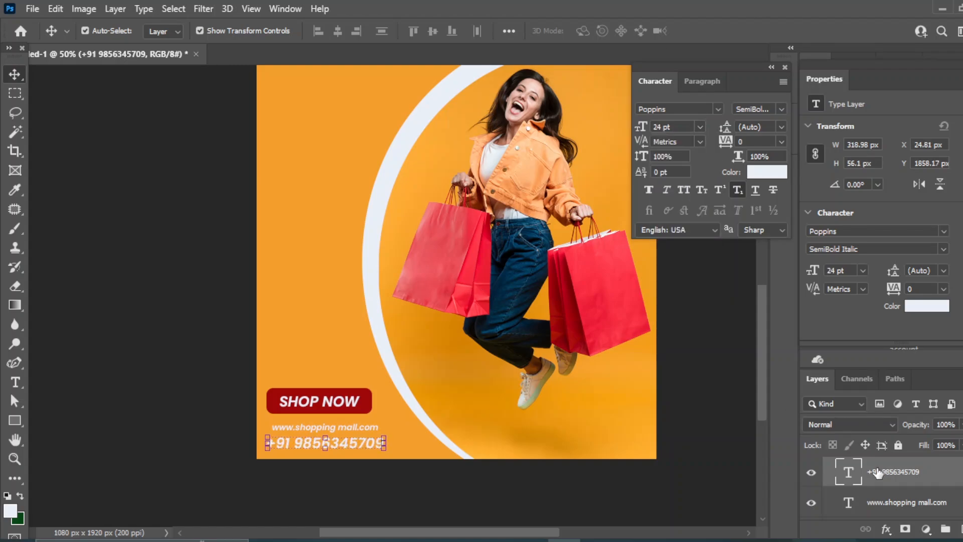
scroll(877, 473, down, 2)
click(884, 507)
scroll(888, 497, up, 2)
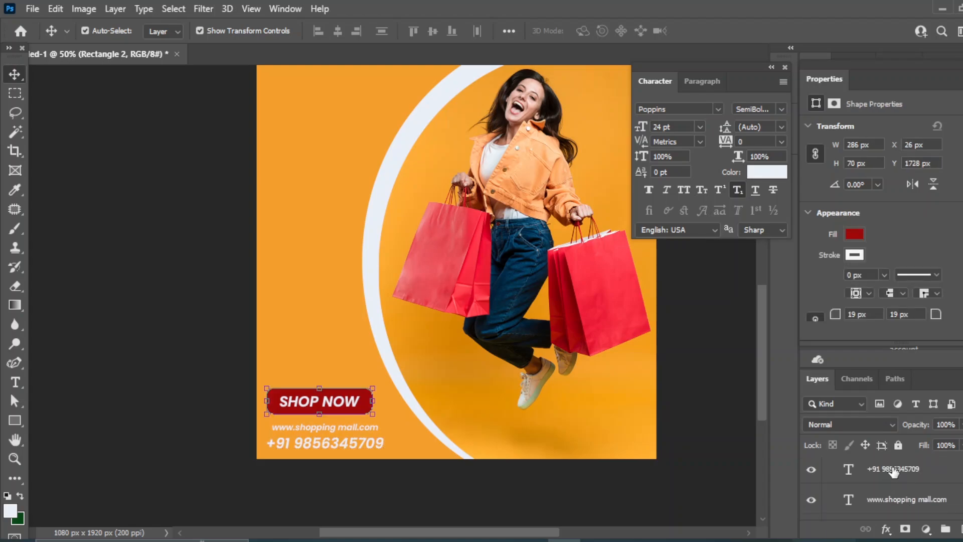
Nudge the button and both text lines up to Y 1678 px, then align the two text lines
shift+click(894, 470)
key(shift+Up)
key(shift+Up)
key(shift+Up)
key(shift+Up)
key(shift+Up)
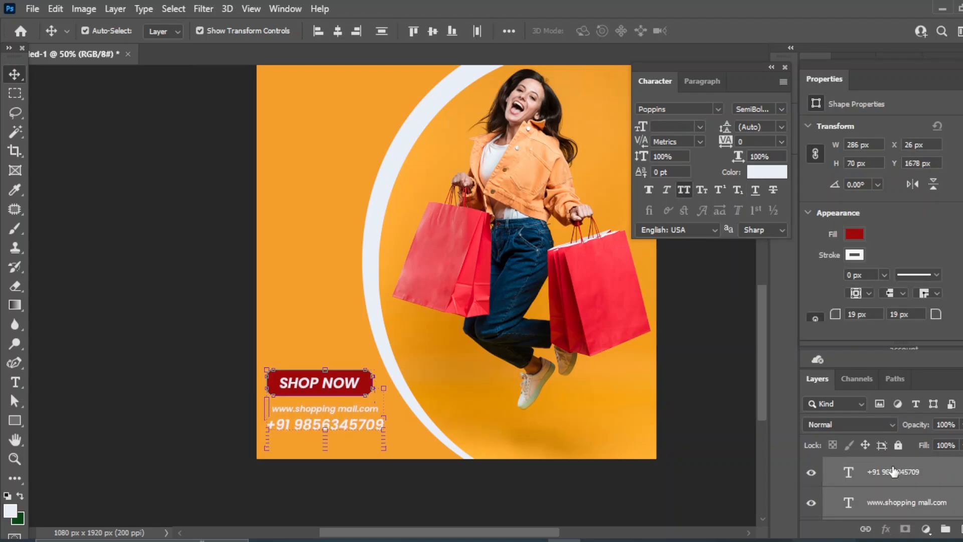
click(699, 387)
click(883, 503)
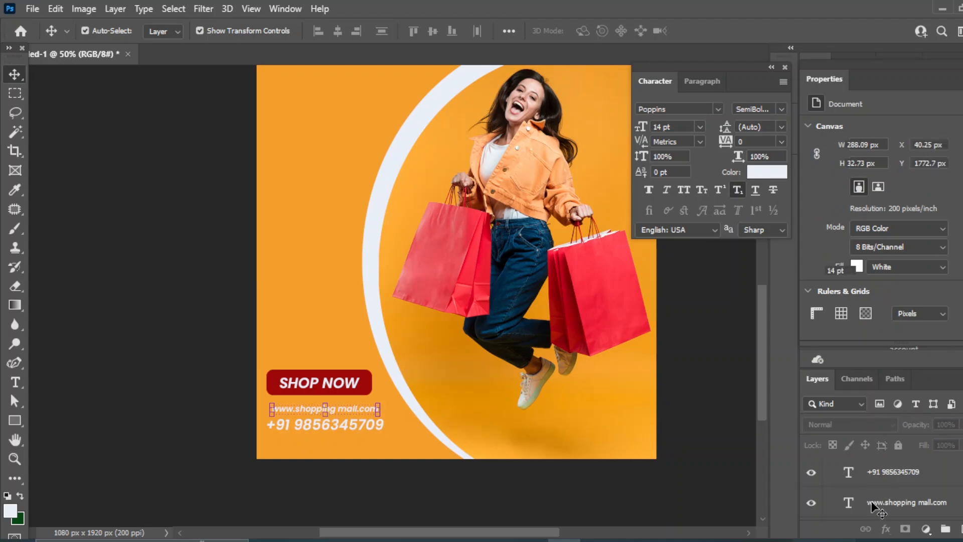
shift+click(881, 481)
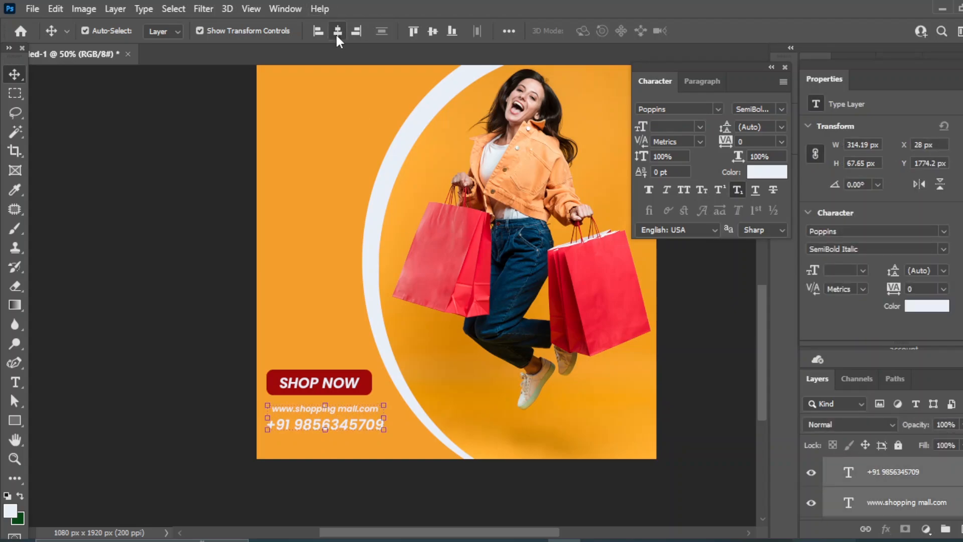
click(705, 362)
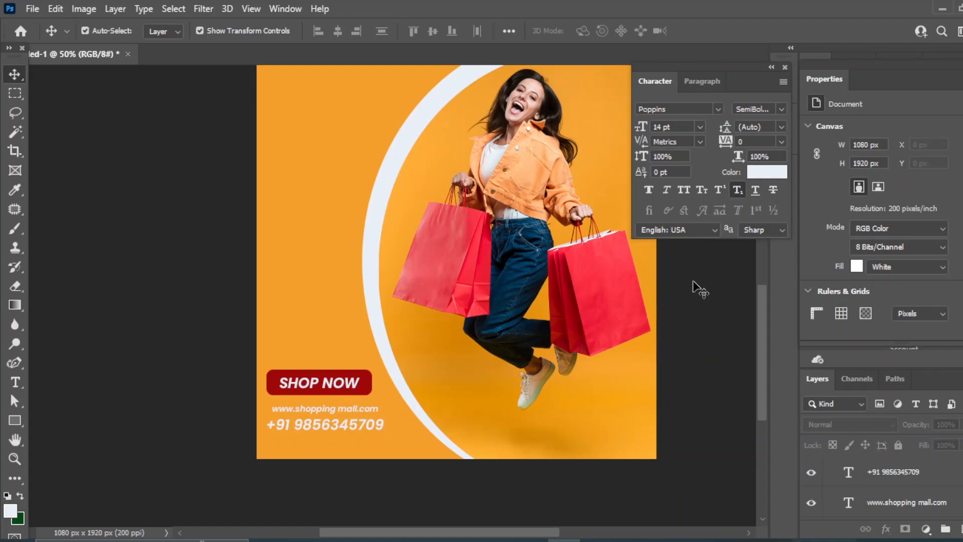
click(369, 380)
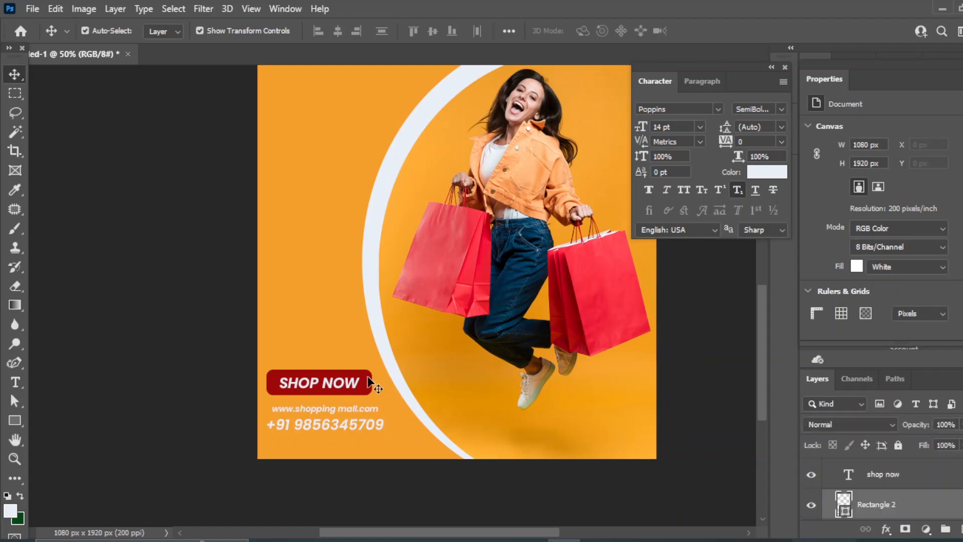
Give the red button a second Multiply drop shadow at 43% opacity, then zoom out
click(885, 530)
click(893, 525)
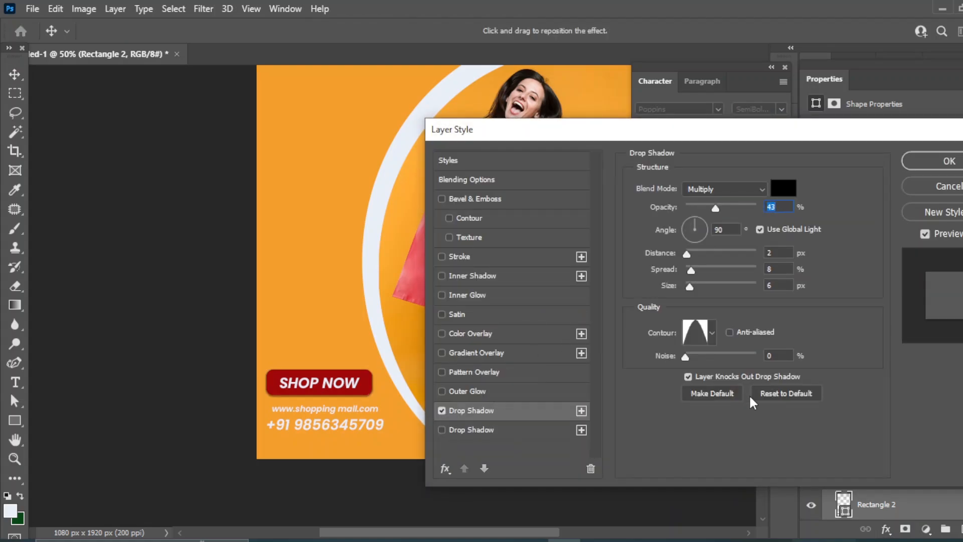
click(442, 430)
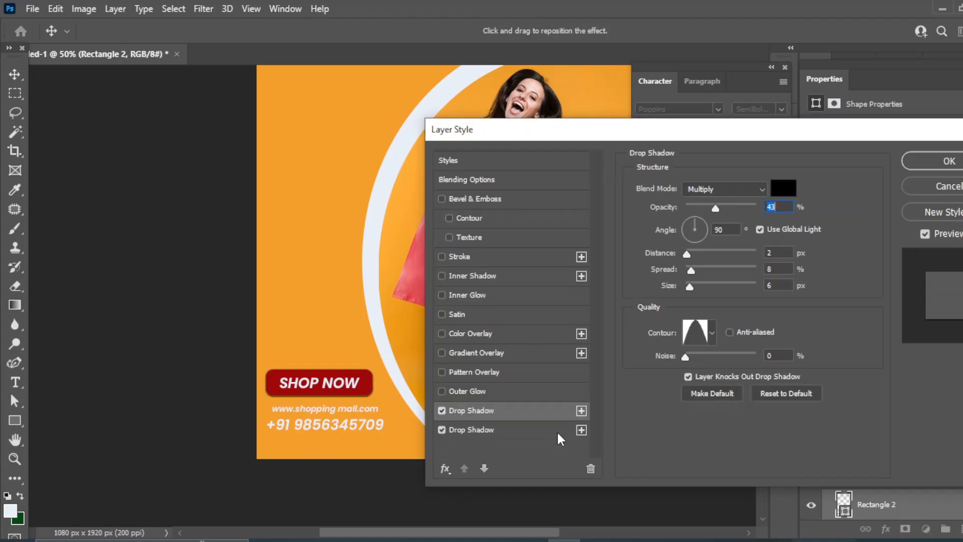
click(941, 160)
click(702, 367)
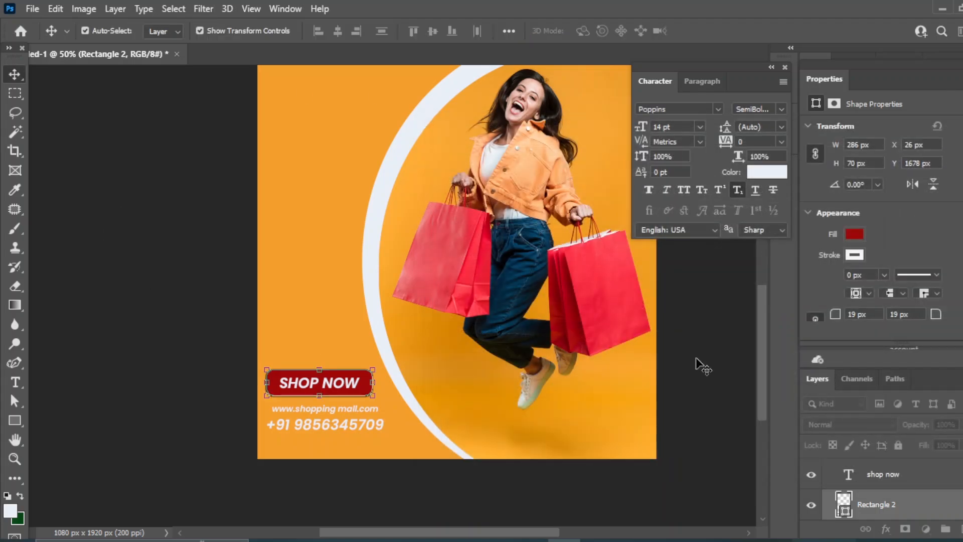
key(ctrl+minus)
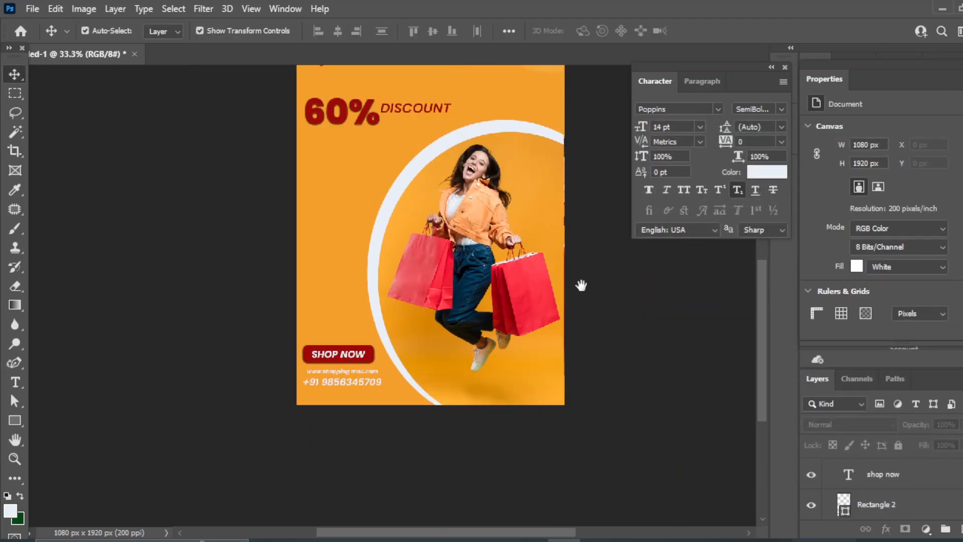
Draw a white circle near the poster's left edge on a new layer
drag(581, 285, 649, 365)
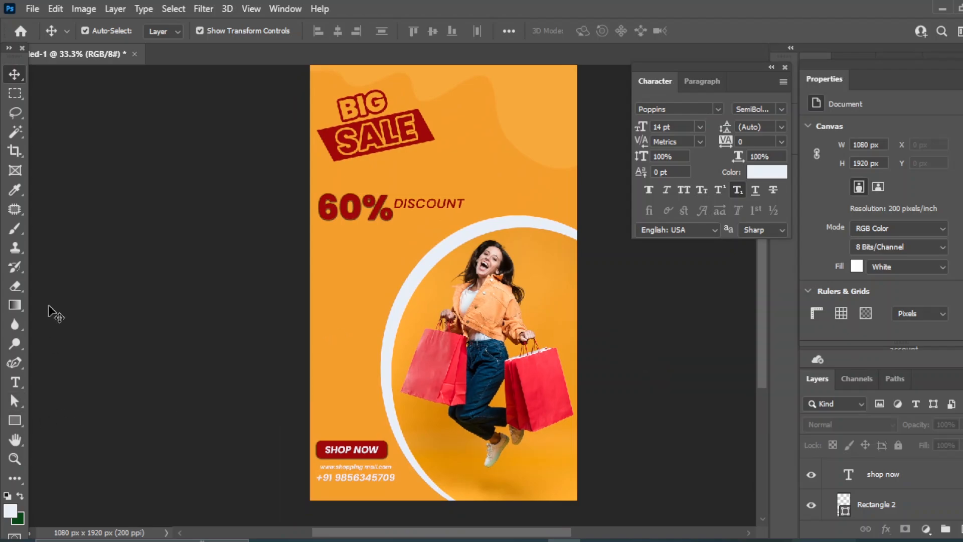
key(ctrl+shift+alt+n)
click(15, 422)
click(319, 328)
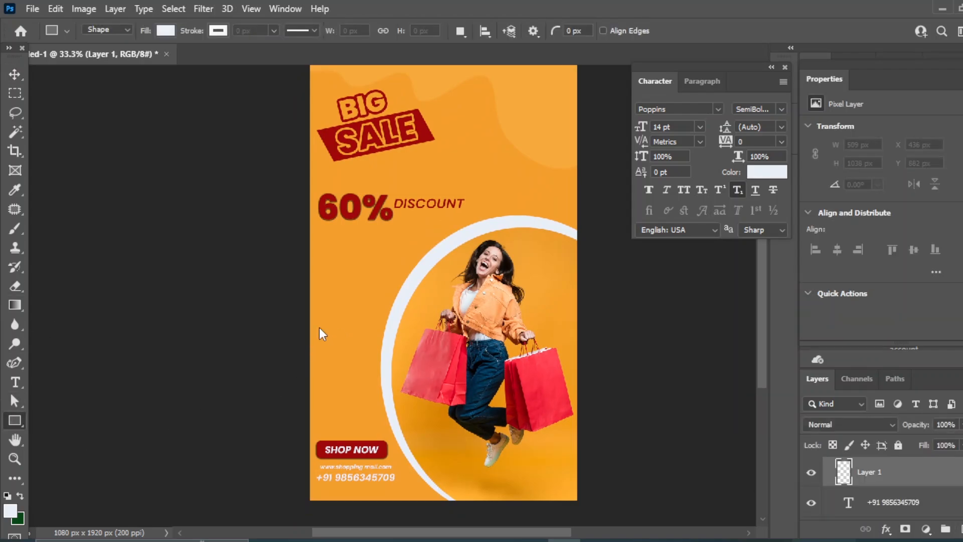
key(shift+u)
drag(299, 292, 350, 340)
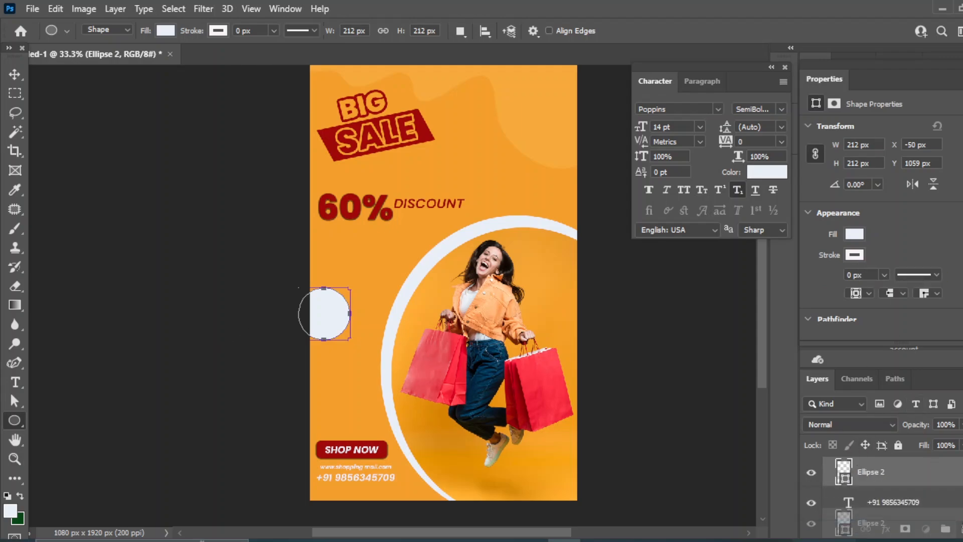
Duplicate the circle, shrink the copy slightly and centre it on the original
key(ctrl+j)
drag(352, 342, 347, 338)
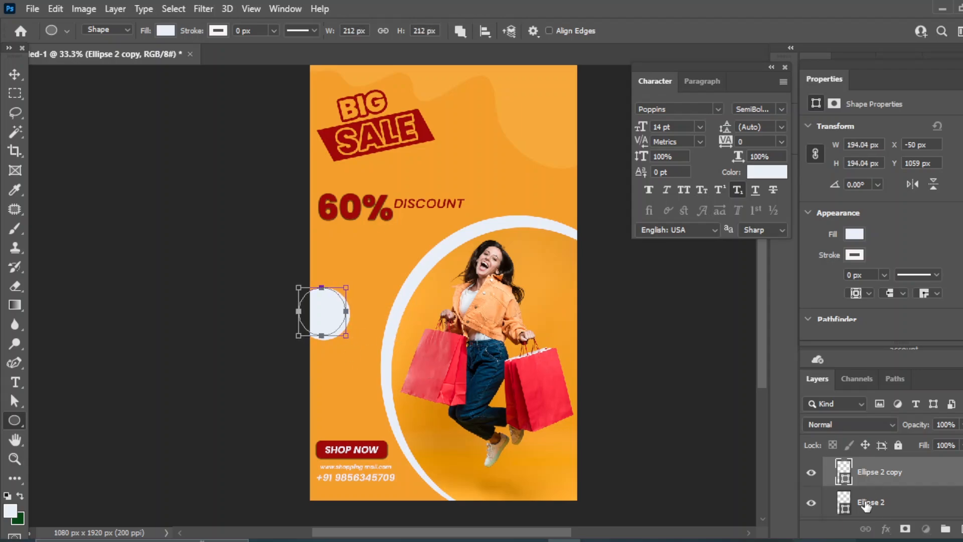
click(12, 72)
click(337, 32)
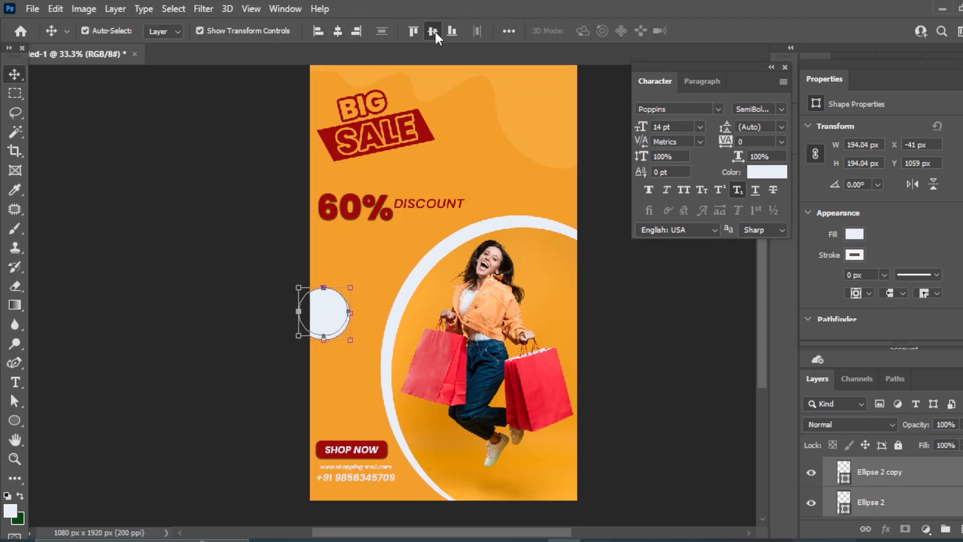
click(432, 31)
click(646, 395)
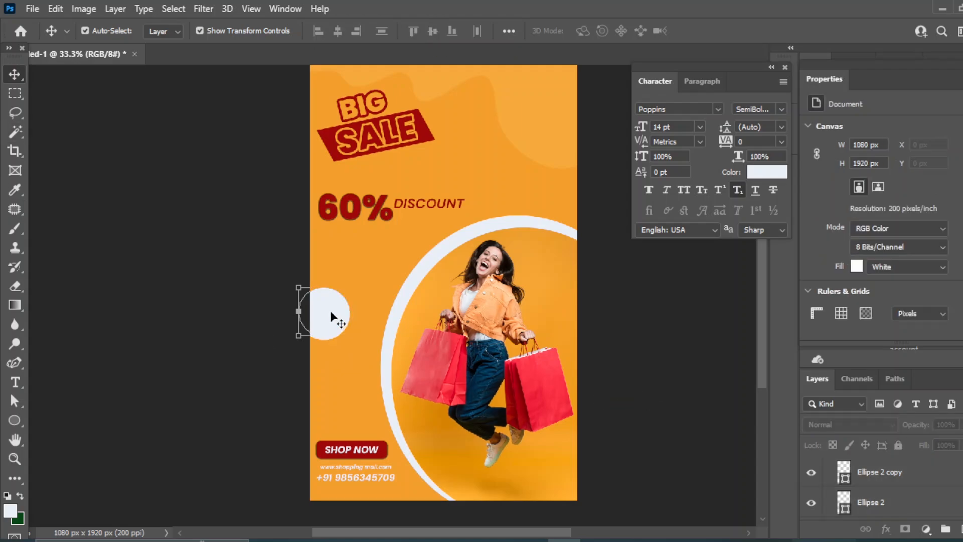
click(330, 315)
mouse_move(351, 288)
mouse_down()
mouse_move(338, 297)
mouse_move(348, 291)
mouse_up()
key(ctrl+z)
key(ctrl+z)
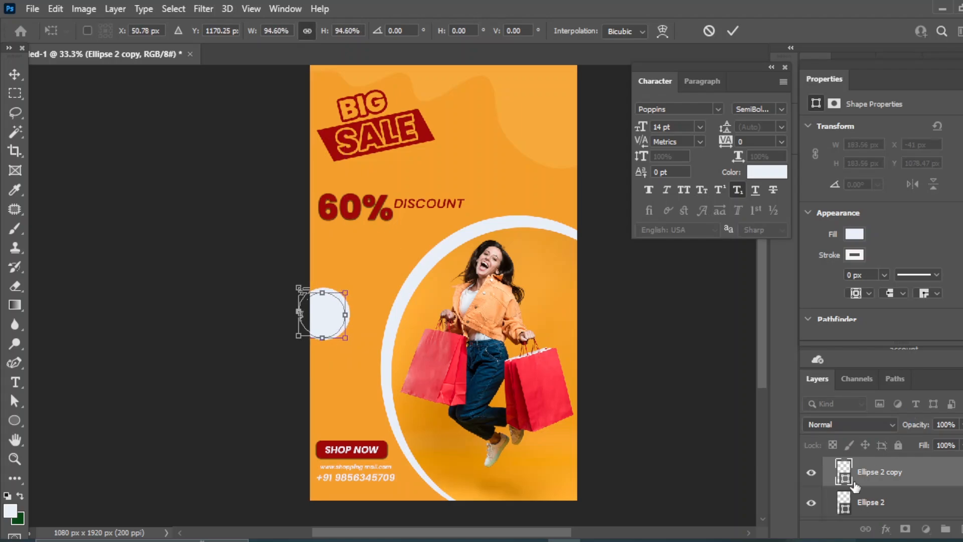
key(Return)
shift+click(873, 501)
click(433, 31)
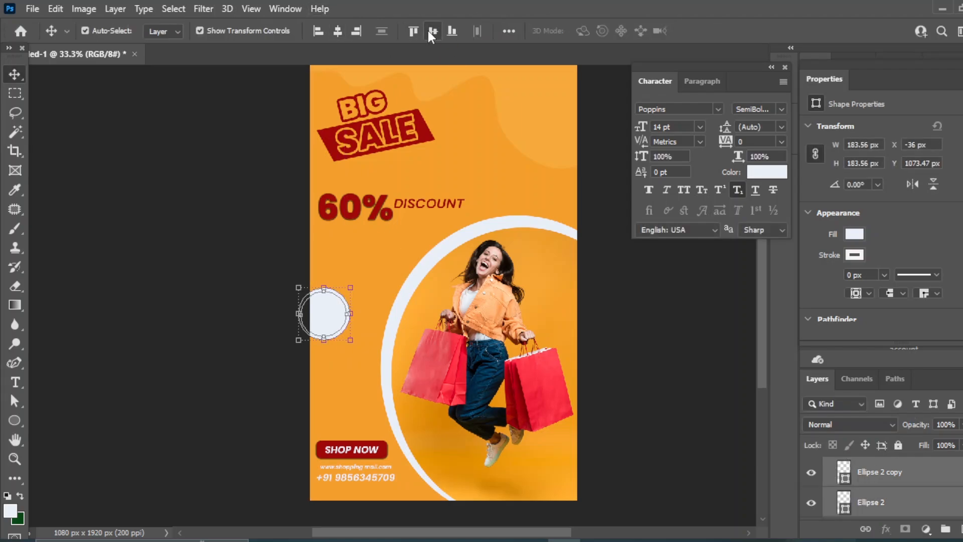
click(643, 331)
Fill the original circle with a lightened orange sampled from the background
click(873, 501)
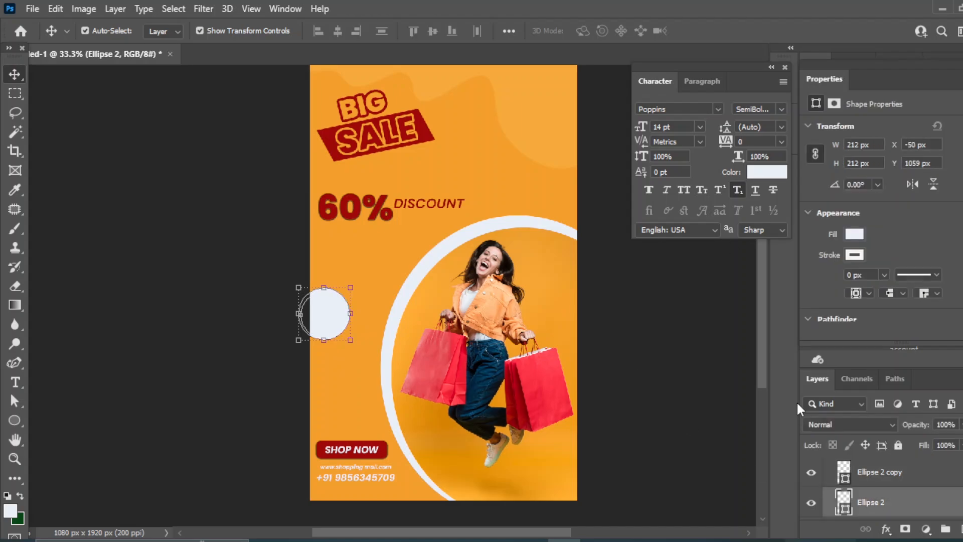
double_click(847, 496)
click(369, 371)
drag(747, 279, 718, 280)
click(950, 271)
Remove the copy's fill and thin its white stroke to 16.14 px
click(327, 317)
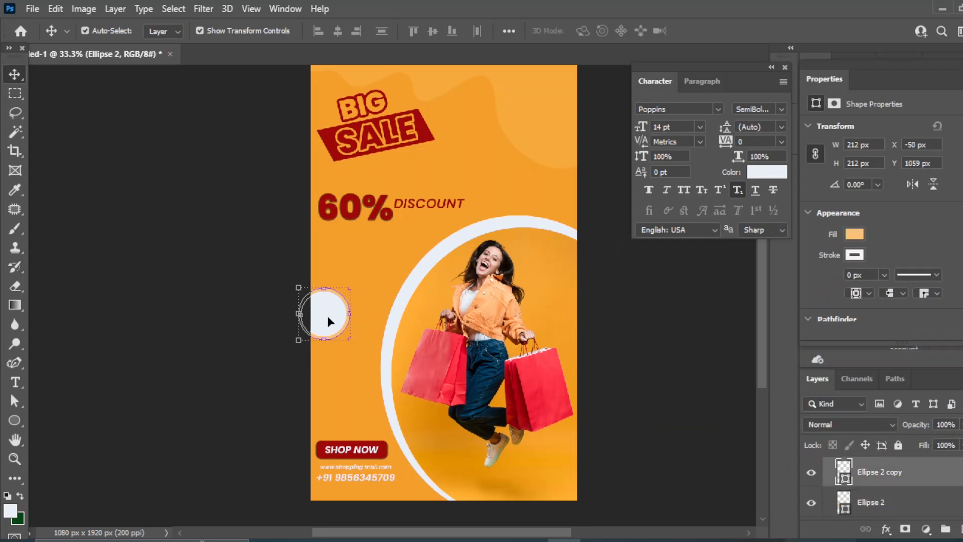
click(854, 234)
click(813, 262)
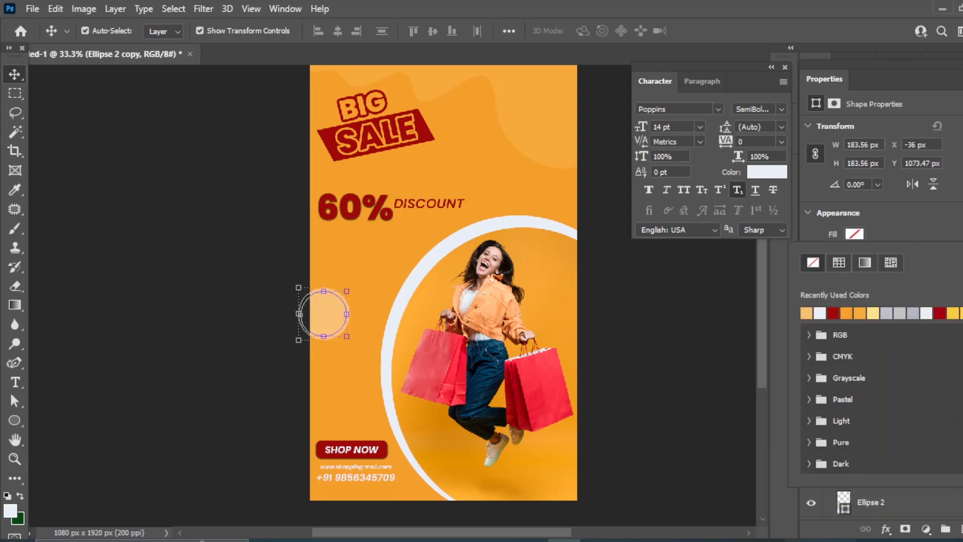
click(906, 230)
click(883, 275)
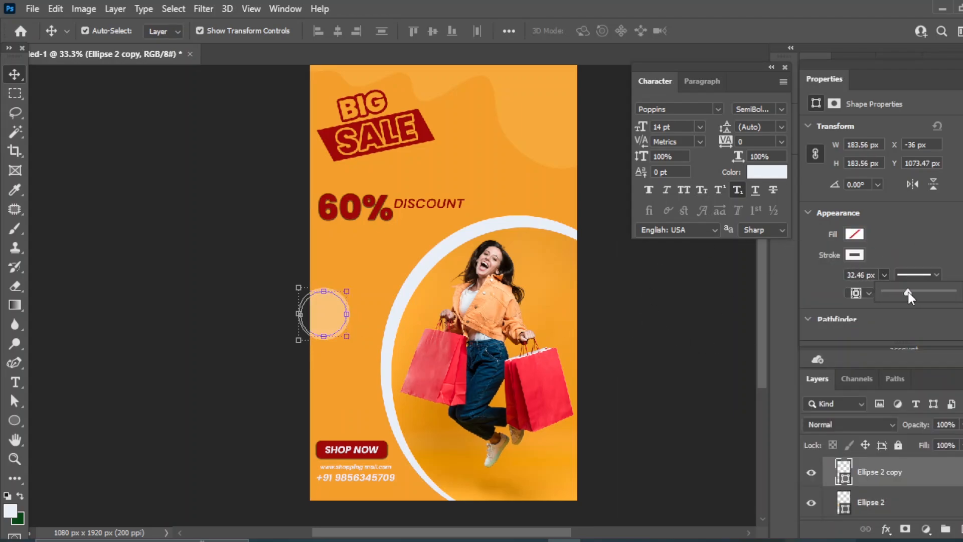
mouse_move(908, 292)
mouse_down()
mouse_move(892, 293)
mouse_move(901, 293)
mouse_up()
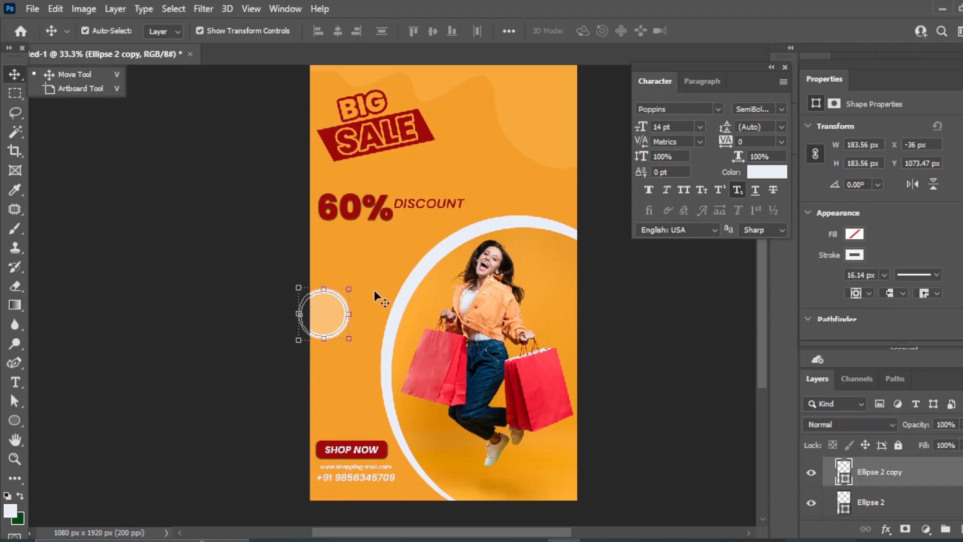
click(626, 338)
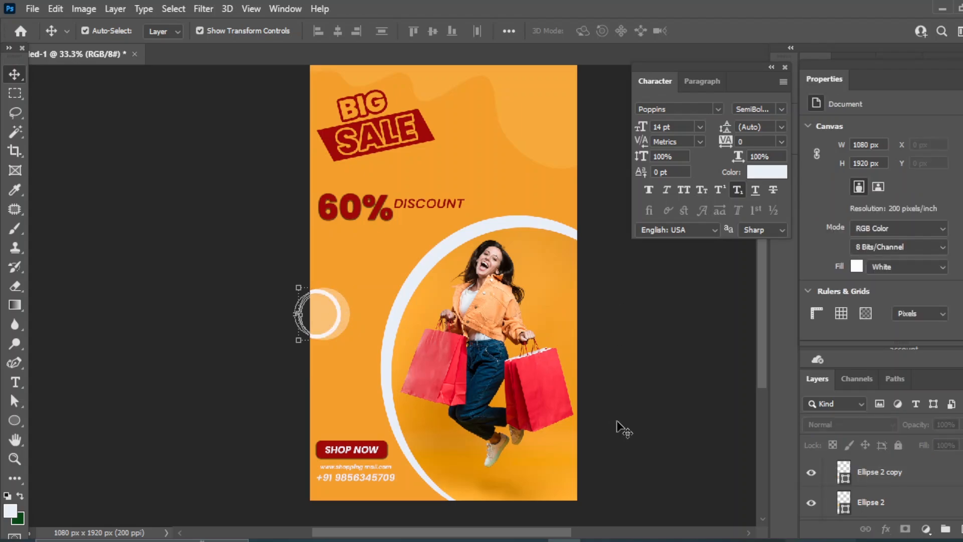
Draw a small circle above SHOP NOW with a gradient fill using red from the shopping bag
drag(15, 417, 85, 435)
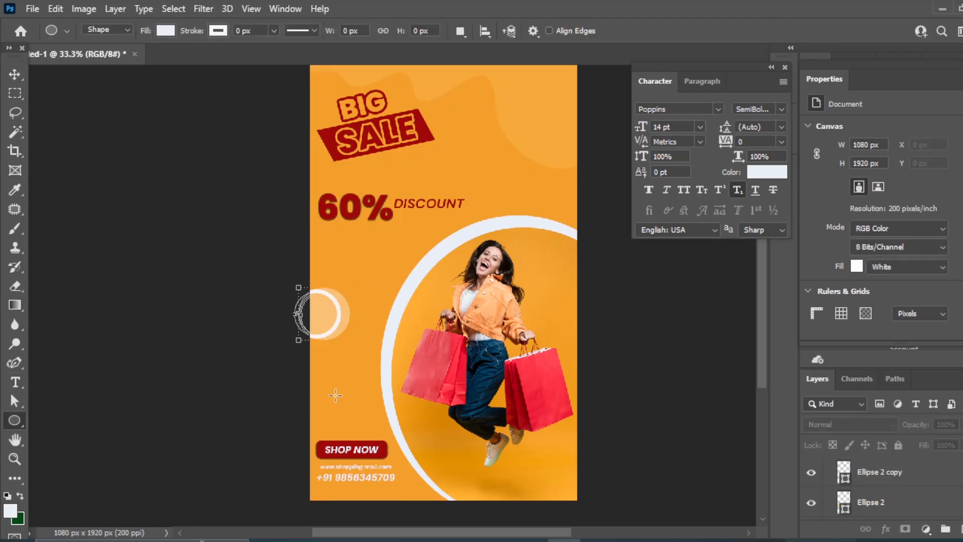
drag(324, 370, 347, 393)
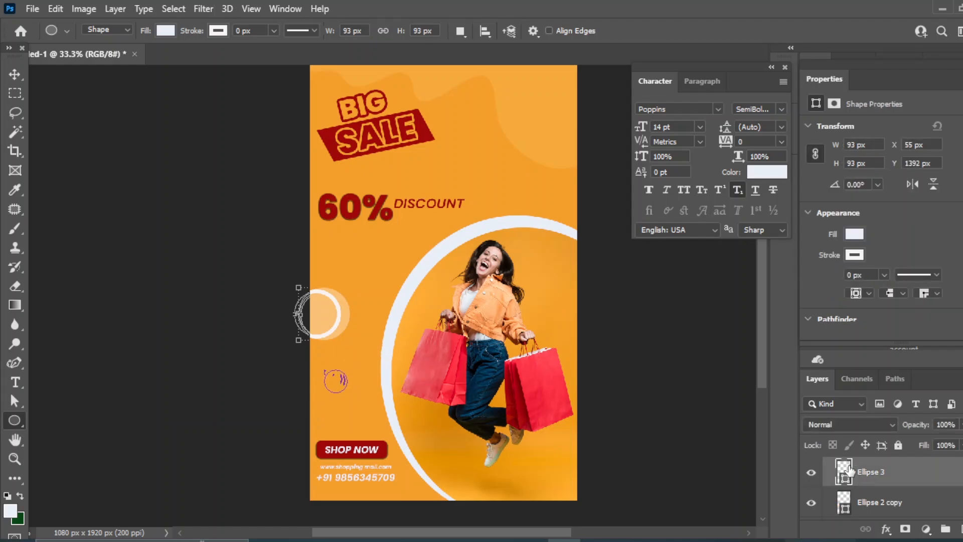
key(v)
click(854, 233)
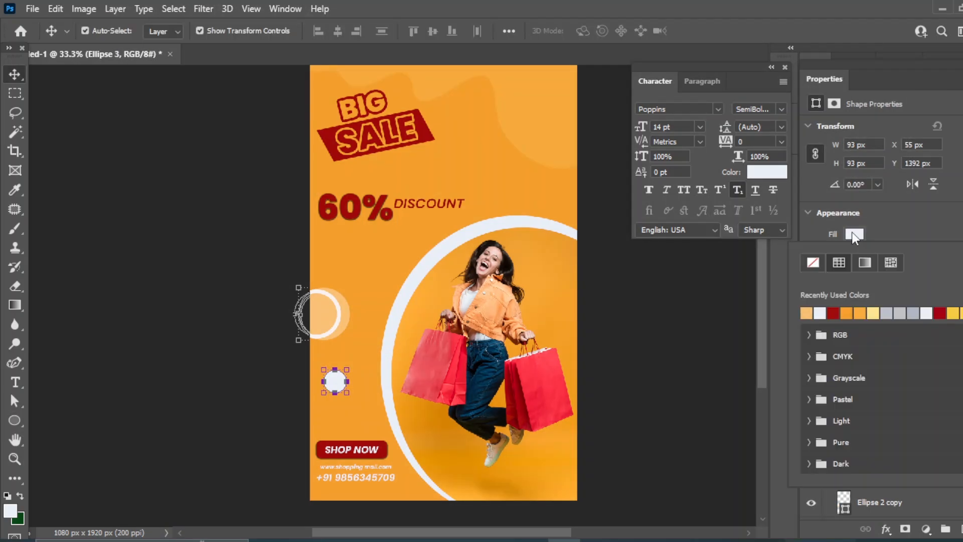
click(867, 261)
click(816, 314)
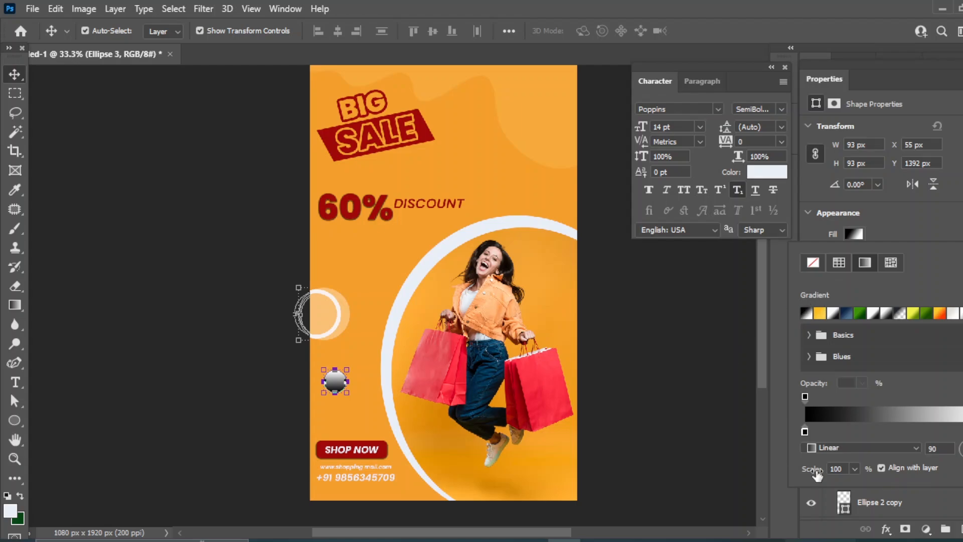
double_click(805, 432)
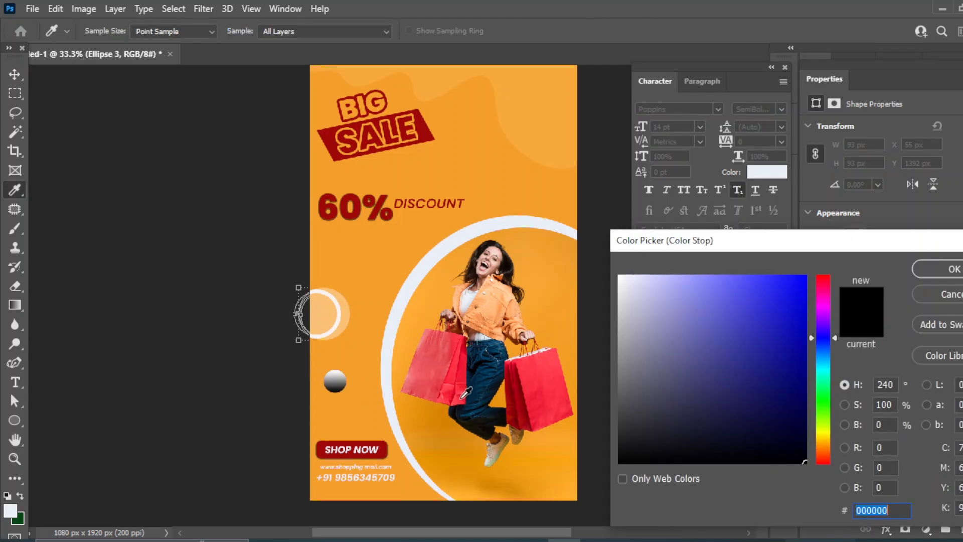
click(462, 397)
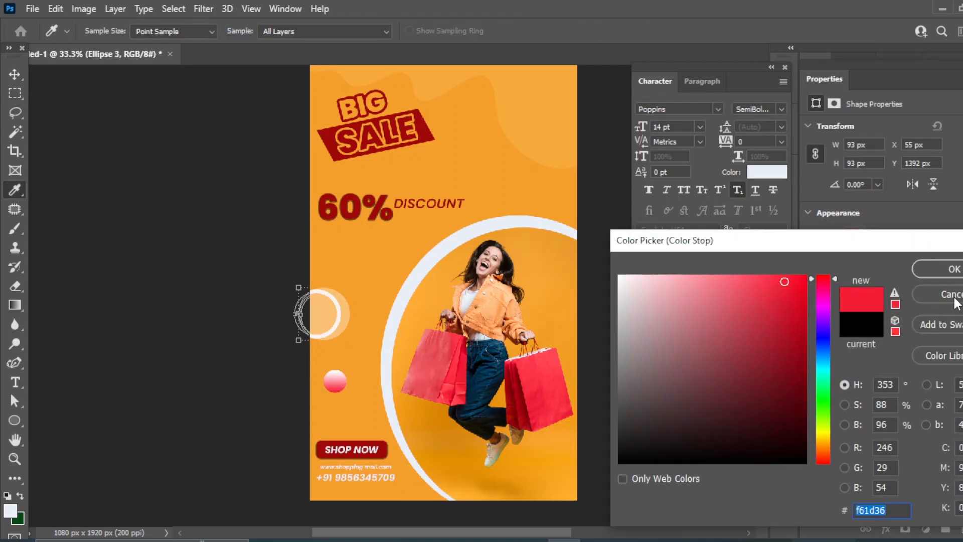
click(941, 269)
click(334, 384)
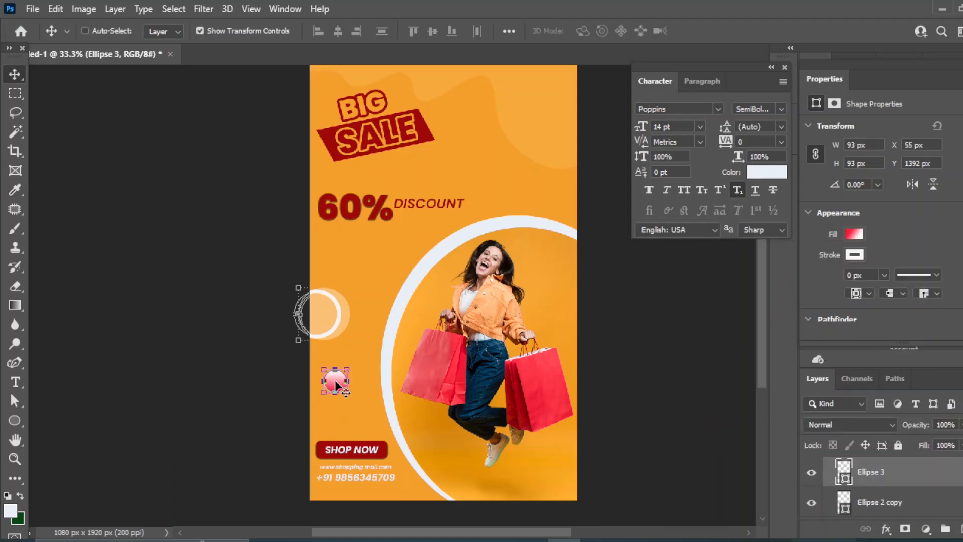
Shrink the gradient ball and place a copy beside the SALE banner for scaling
key(ctrl+t)
drag(322, 390, 348, 406)
click(11, 71)
click(602, 392)
drag(891, 470, 961, 528)
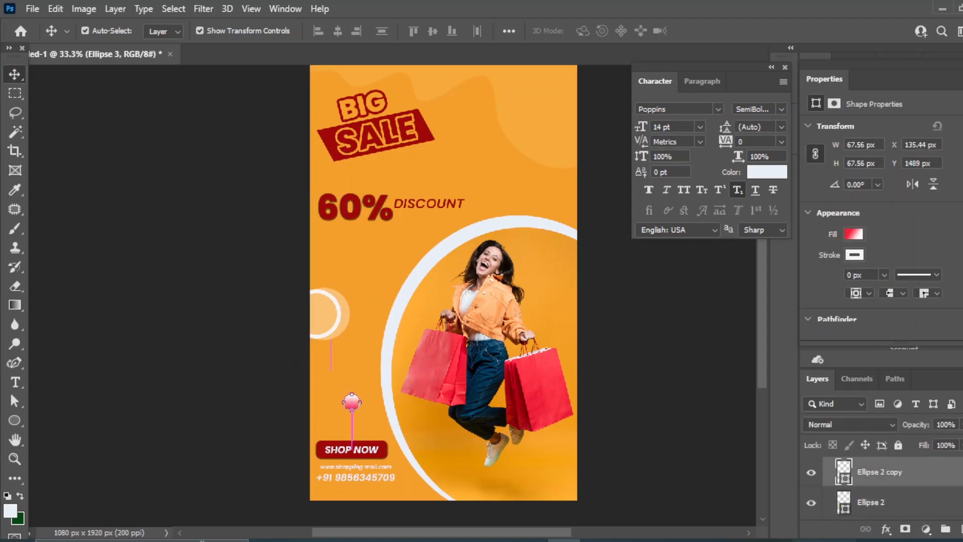
key(ctrl+z)
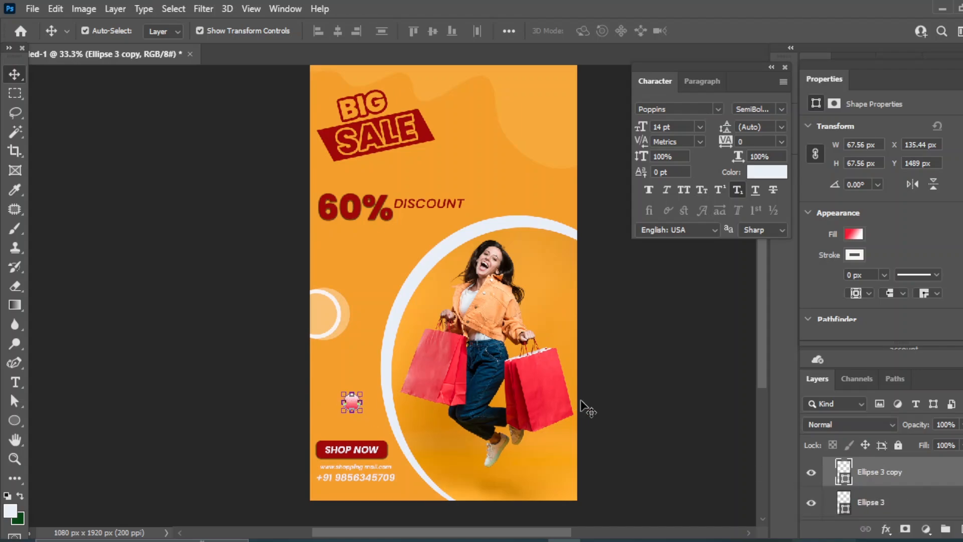
drag(373, 433, 485, 193)
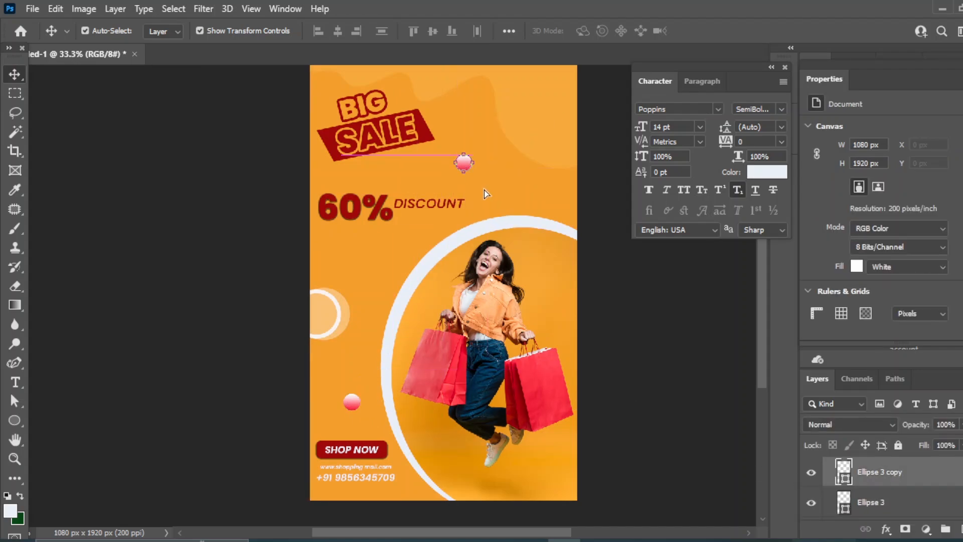
key(ctrl+t)
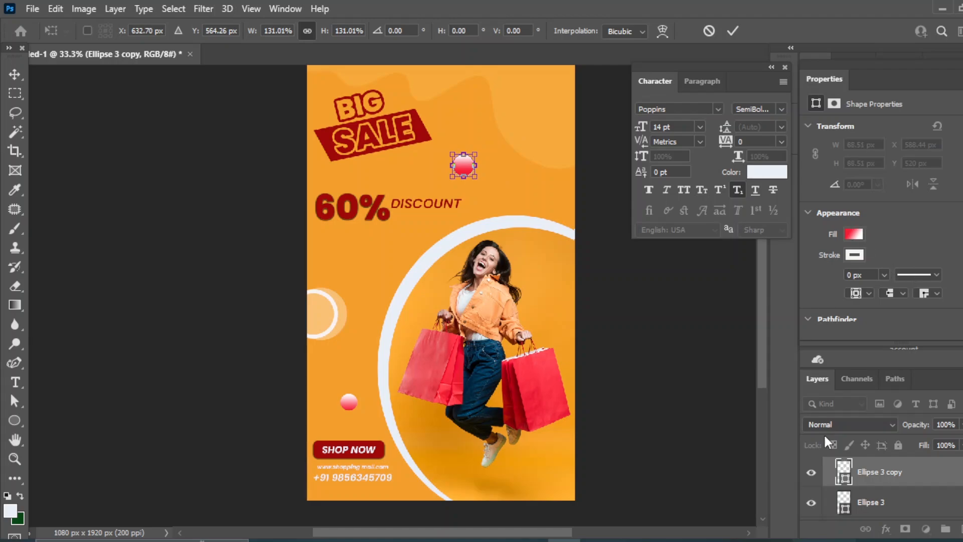
Change the SALE ball's white gradient stop to deep red b50014
double_click(843, 471)
click(607, 324)
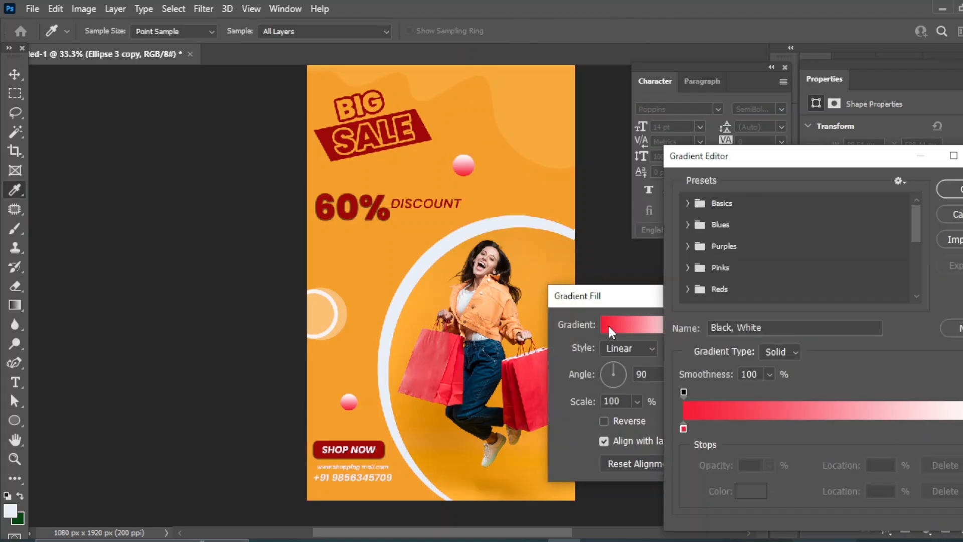
click(745, 499)
click(516, 399)
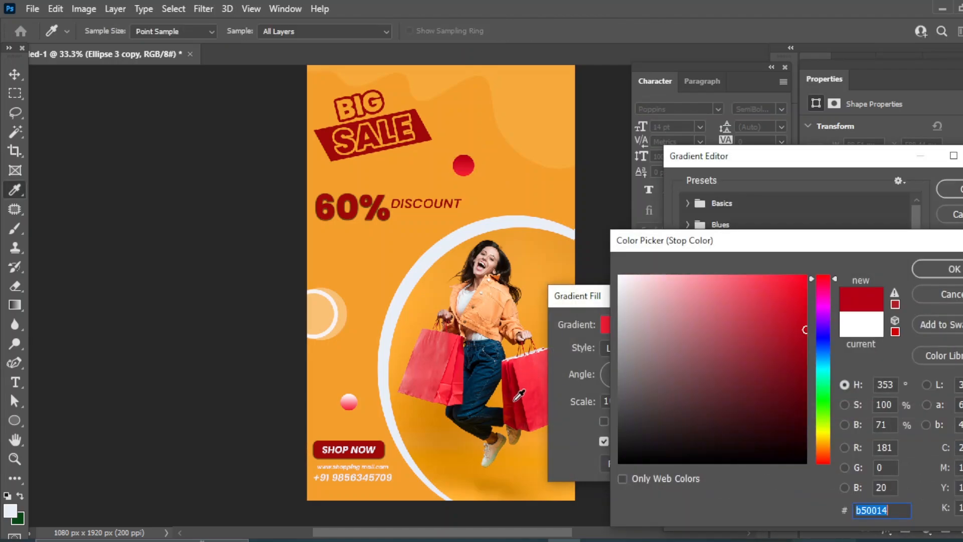
click(949, 269)
click(950, 189)
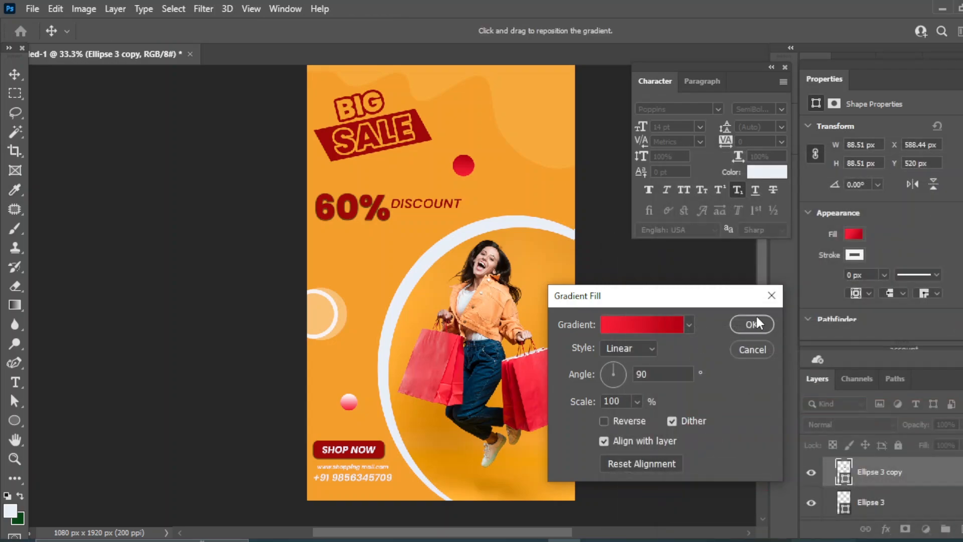
click(754, 317)
Place a copy of the red ball below 60% DISCOUNT with a Radial gradient style
drag(462, 165, 376, 265)
double_click(843, 473)
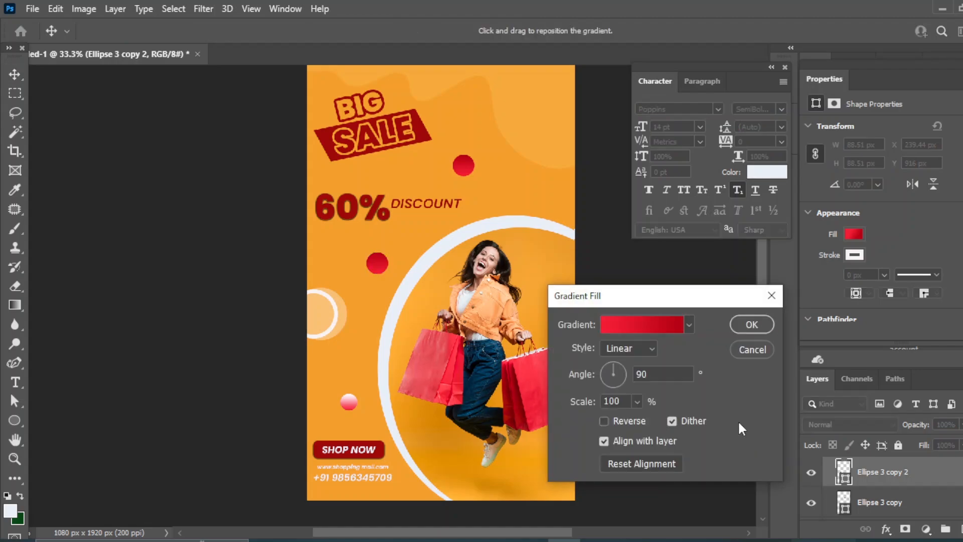
click(628, 348)
click(628, 371)
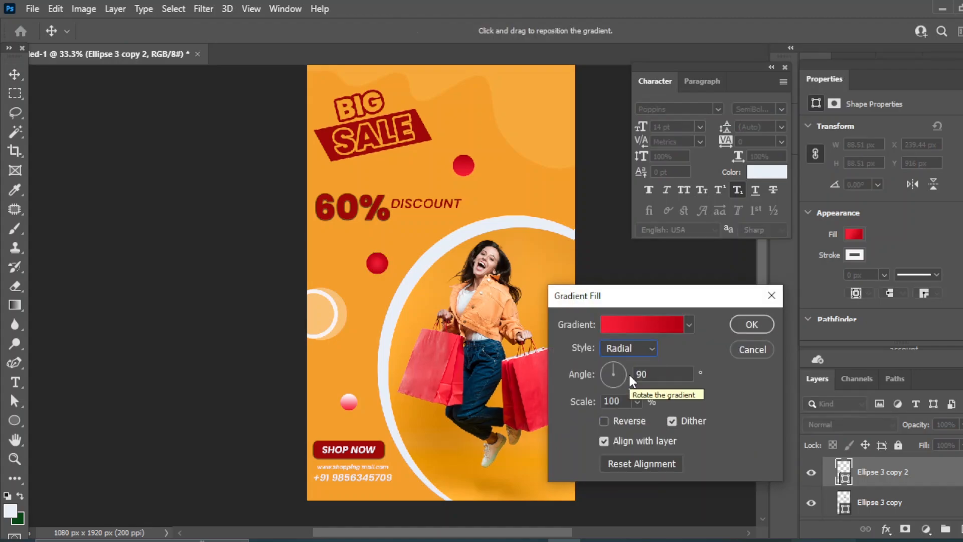
click(752, 324)
click(708, 351)
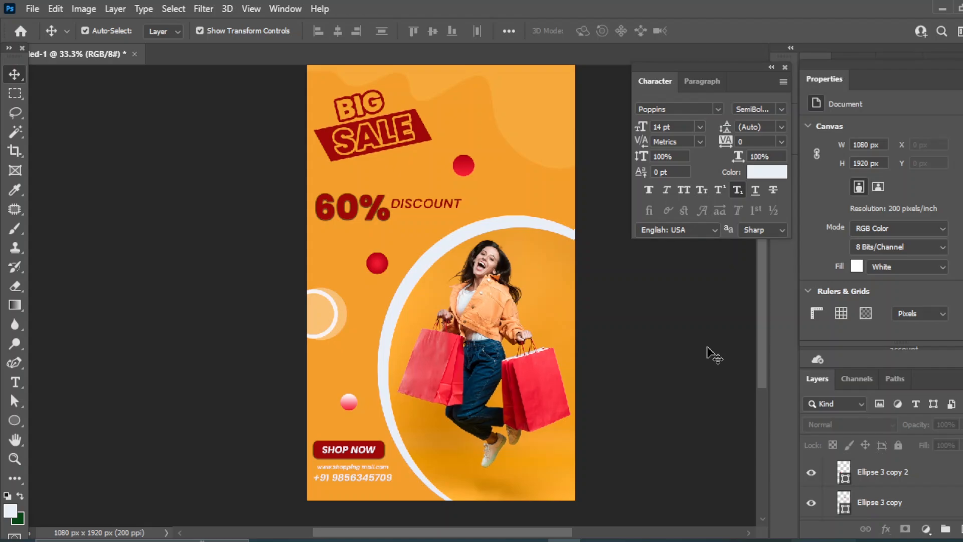
Duplicate the lower red ball and move the copy to the poster's right edge beside the woman
click(373, 267)
drag(892, 473, 960, 528)
drag(373, 275, 553, 301)
key(ctrl+t)
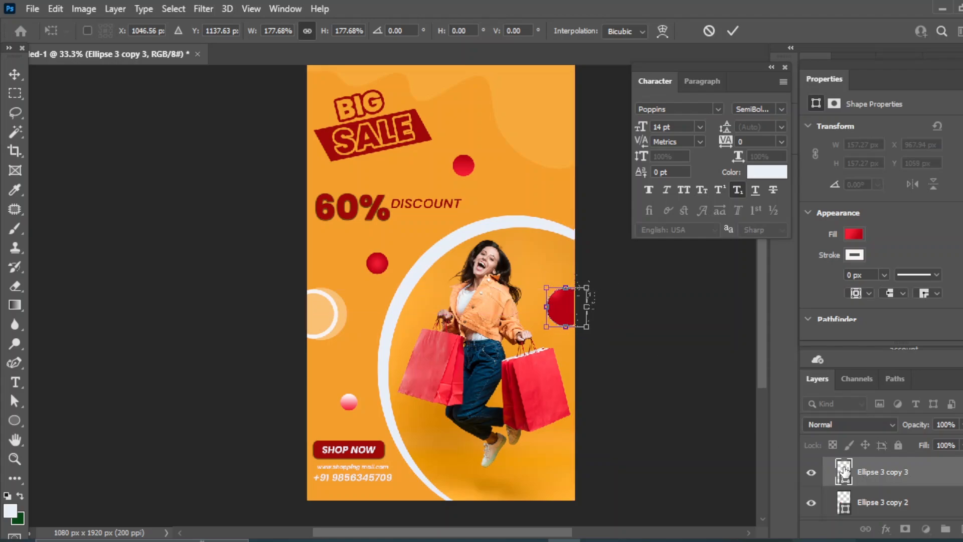
Shift the copy's starting gradient stop inward for a red radial fill
double_click(840, 471)
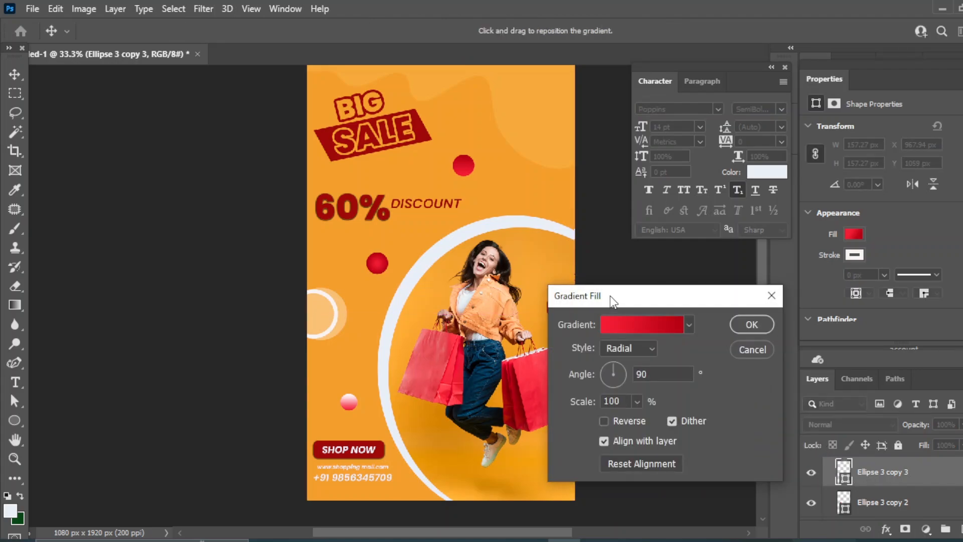
click(616, 324)
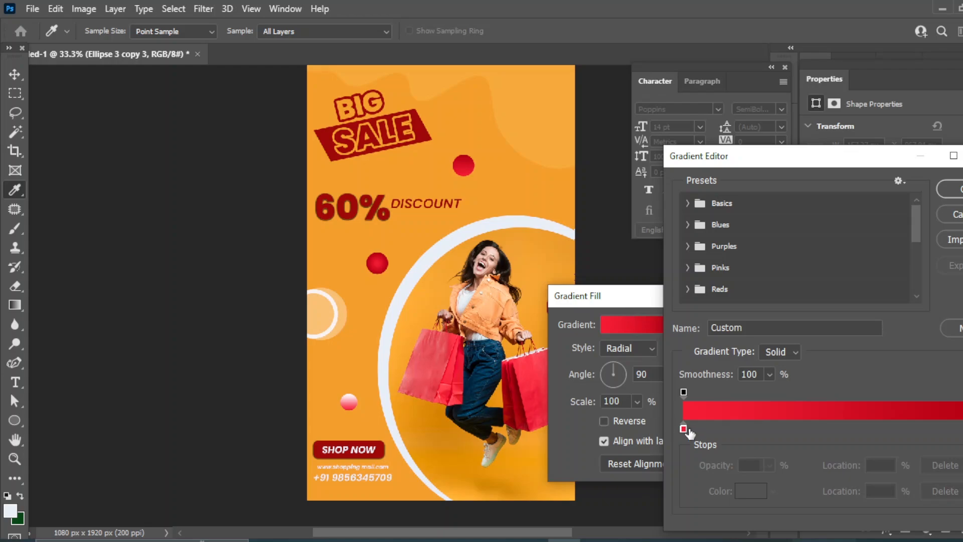
drag(683, 430, 753, 430)
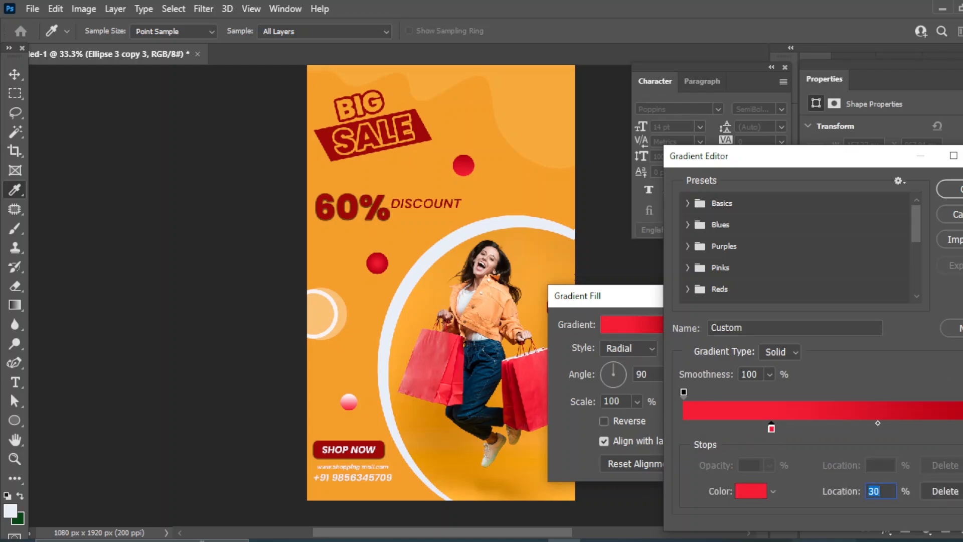
click(949, 189)
click(750, 319)
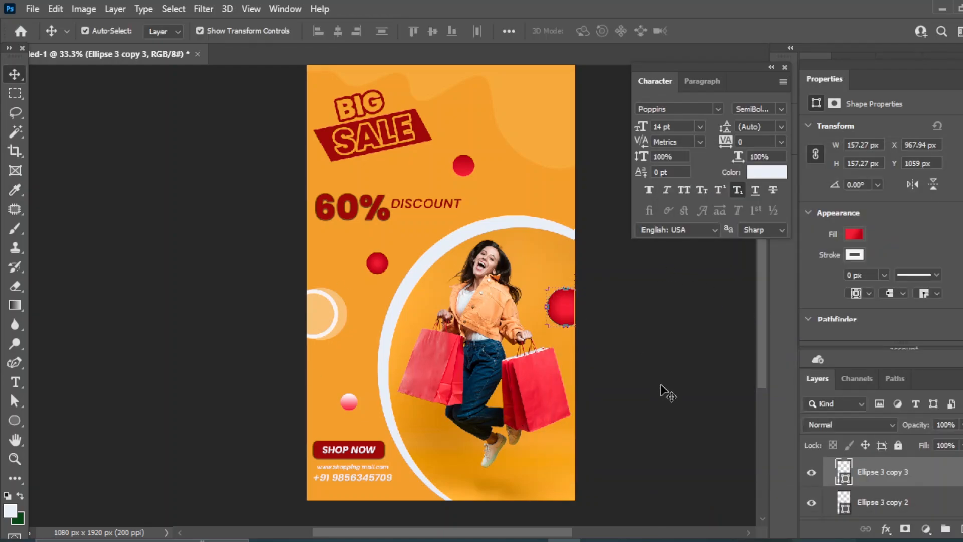
click(671, 365)
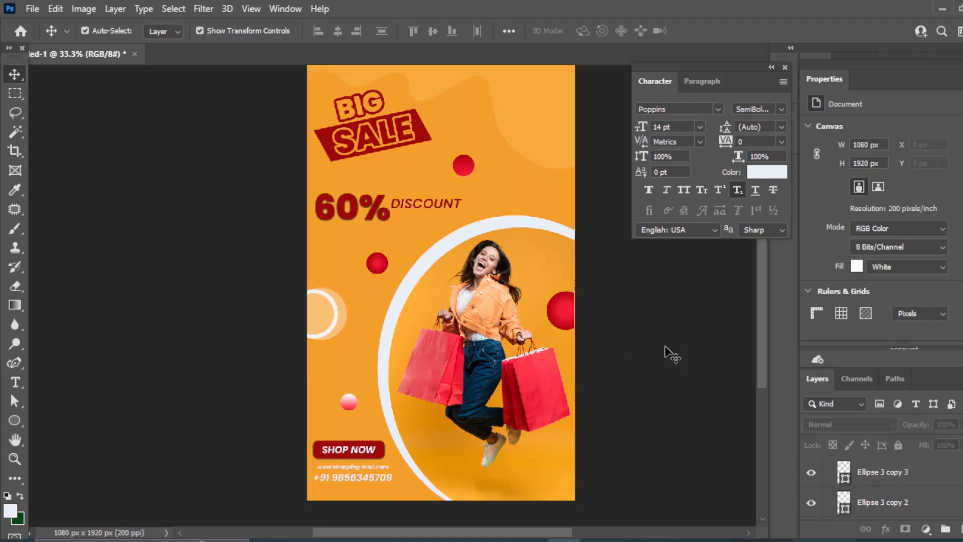
Add an empty Layer 1 on top of the layer stack
click(564, 313)
click(632, 388)
click(959, 528)
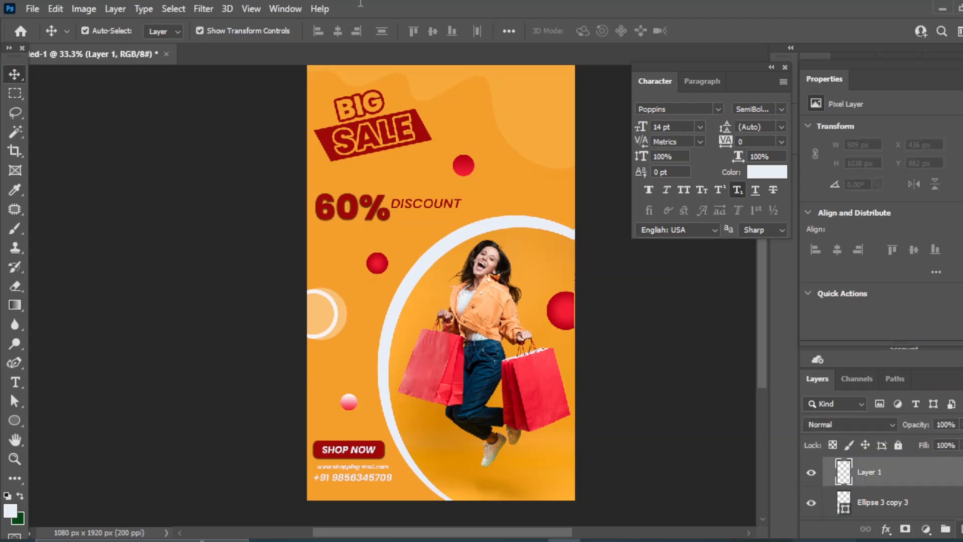
Draw a small triangle near the top red circle with 9 px rounded corners
click(13, 418)
click(74, 420)
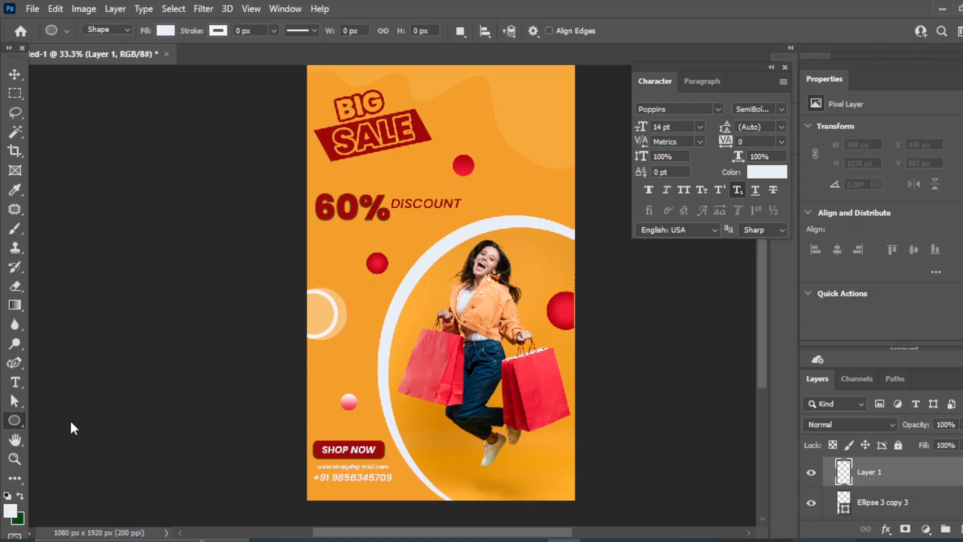
right_click(20, 427)
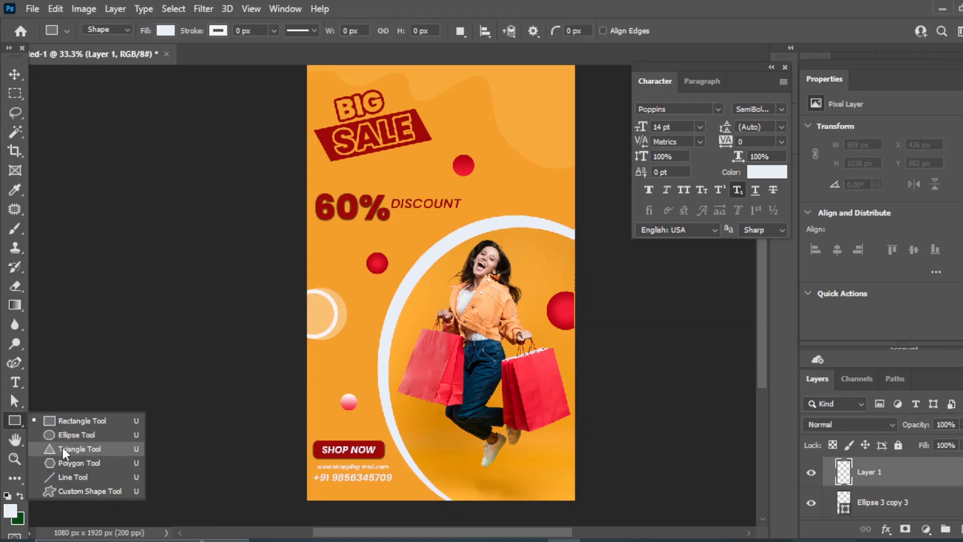
click(333, 373)
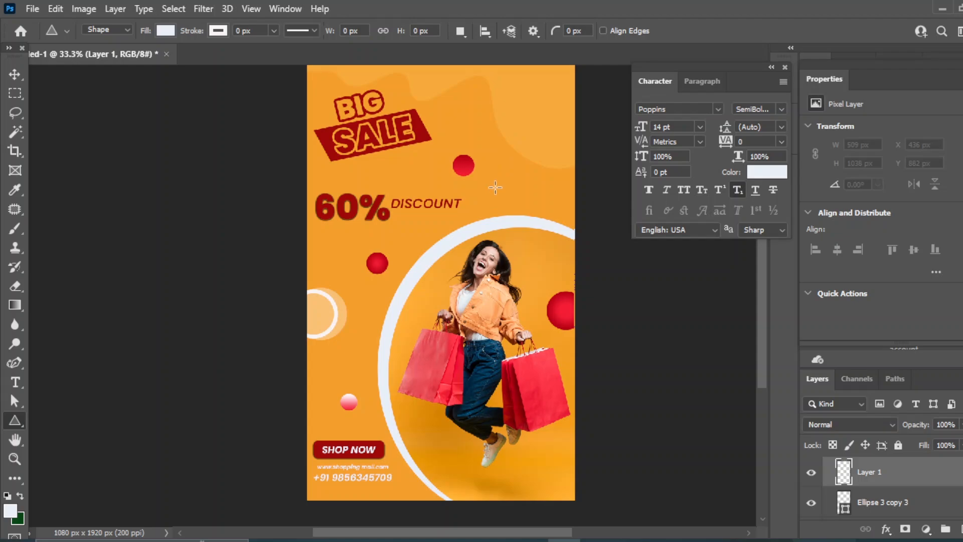
drag(496, 179, 559, 206)
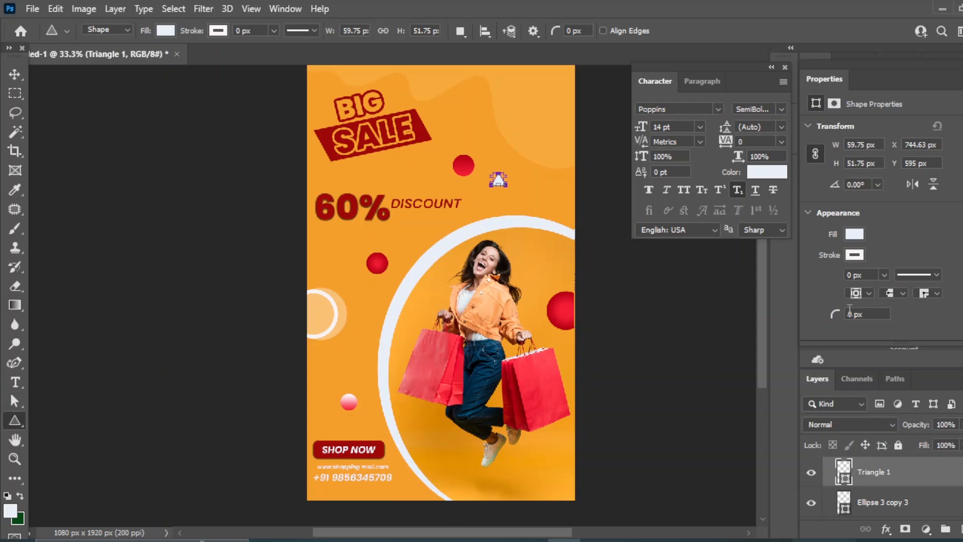
scroll(873, 291, down, 3)
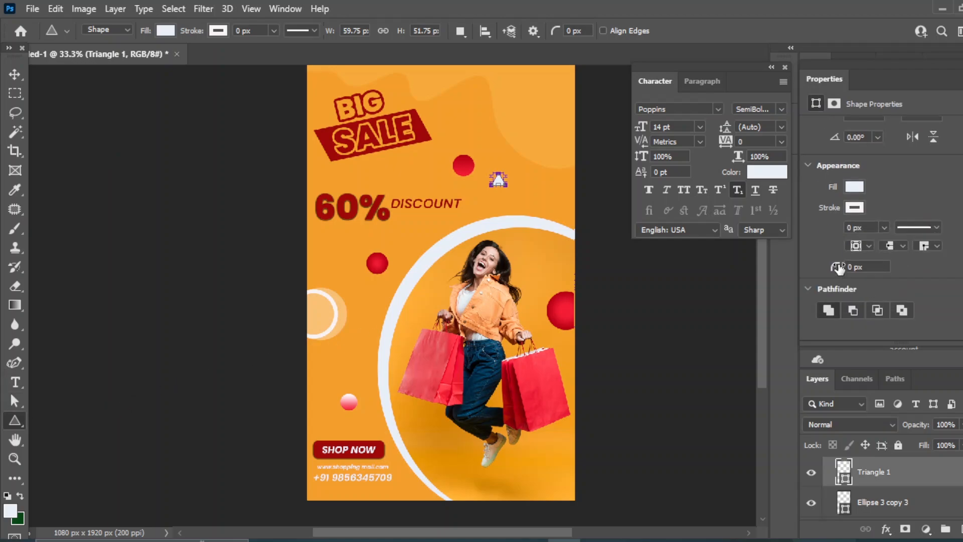
drag(838, 267, 912, 267)
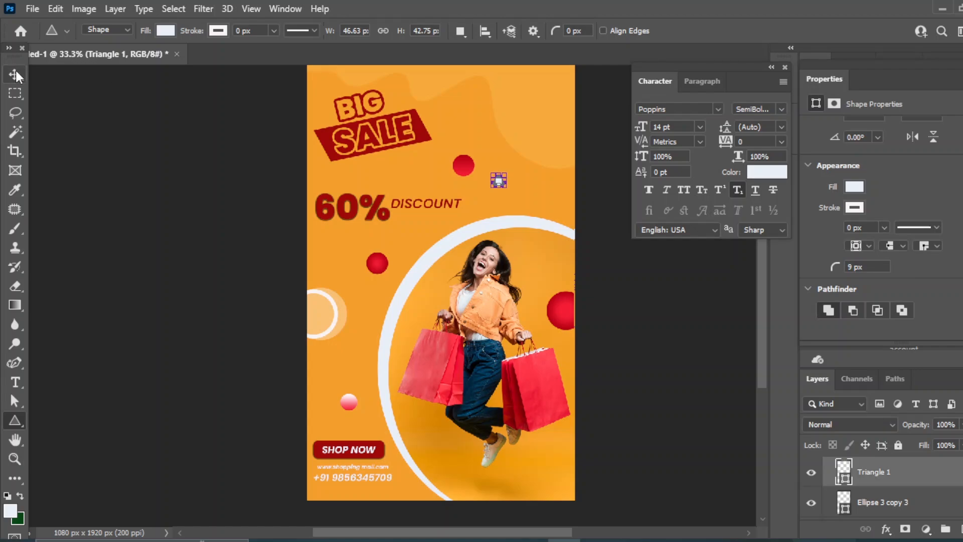
Enlarge the triangle to about 137%
key(v)
key(ctrl+t)
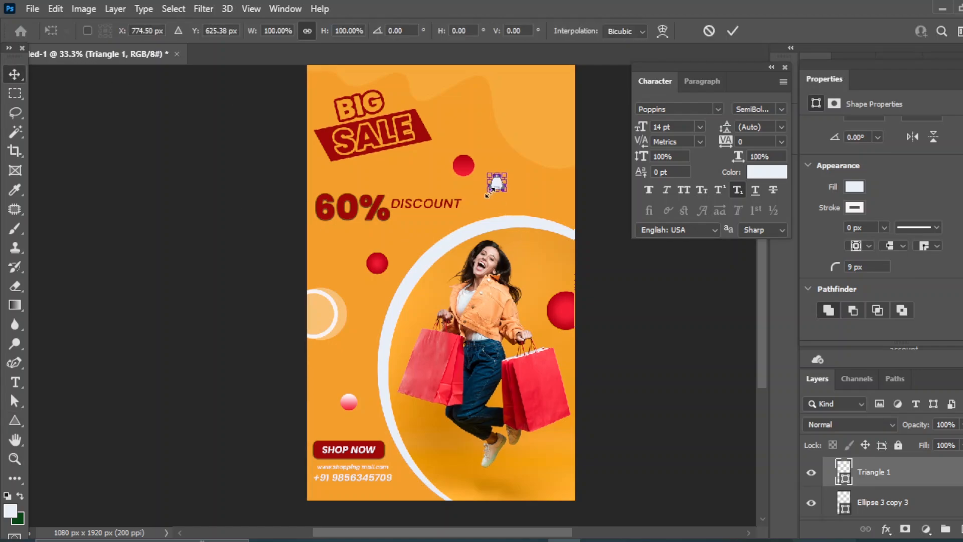
drag(492, 189, 486, 193)
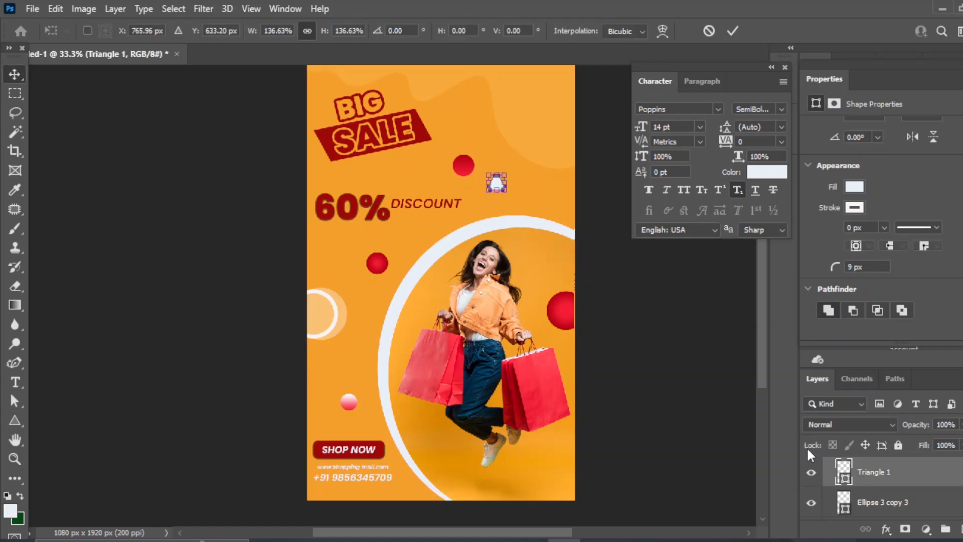
Fill the triangle with a red gradient preset
double_click(843, 469)
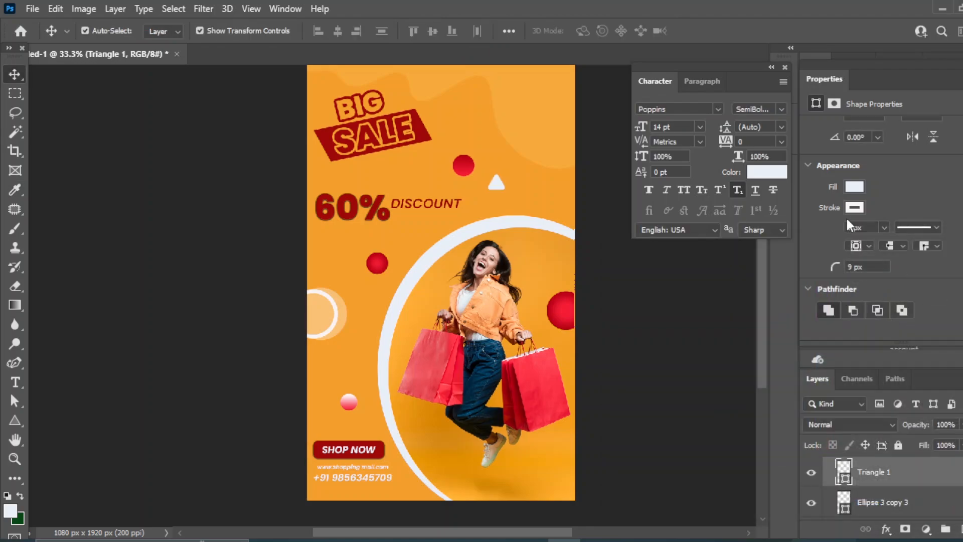
click(855, 187)
click(863, 215)
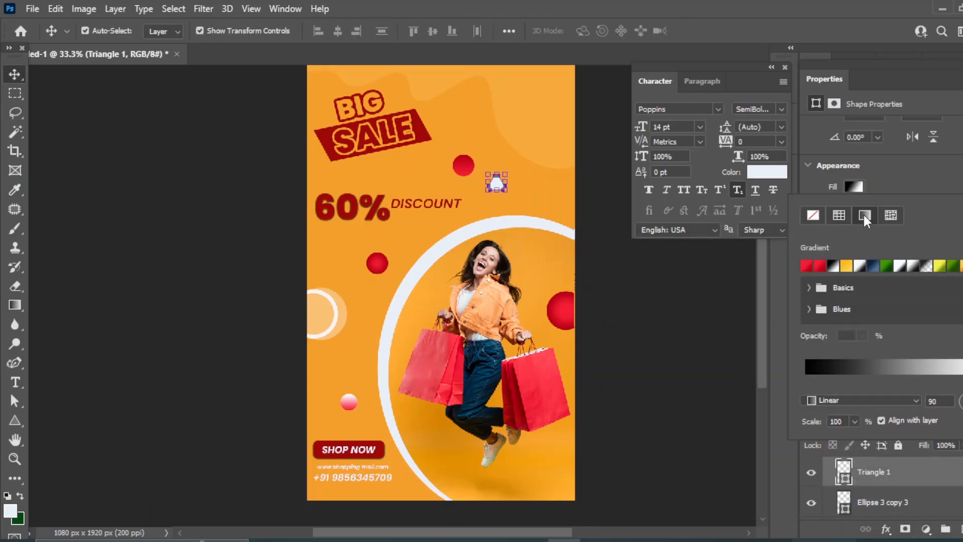
click(814, 268)
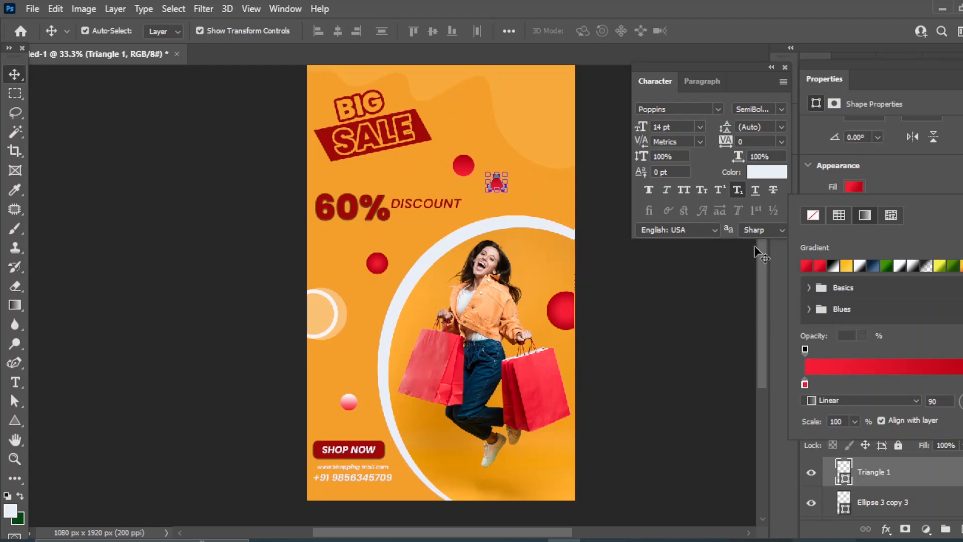
Rotate the triangle about 70° and move it down to the poster's left edge
drag(667, 302, 645, 327)
click(495, 183)
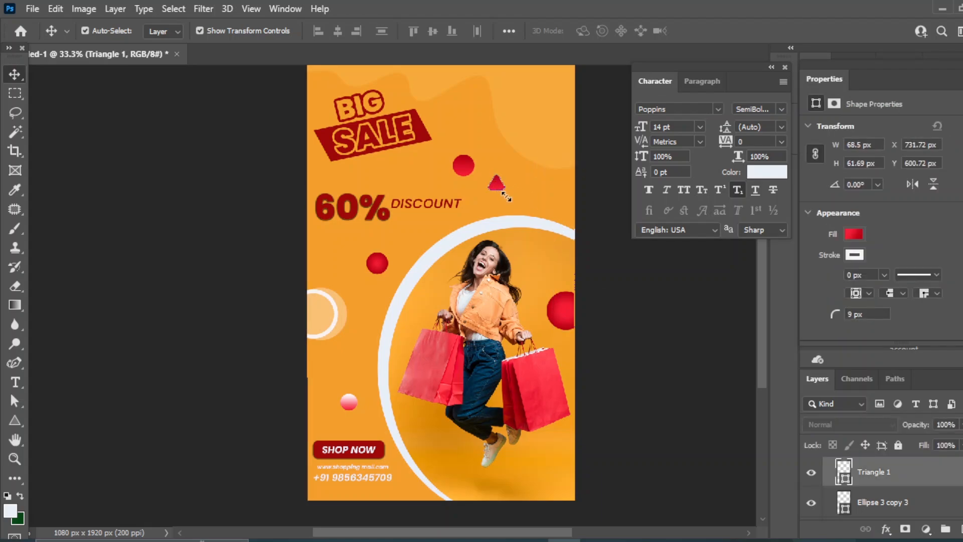
key(ctrl+t)
drag(504, 178, 636, 294)
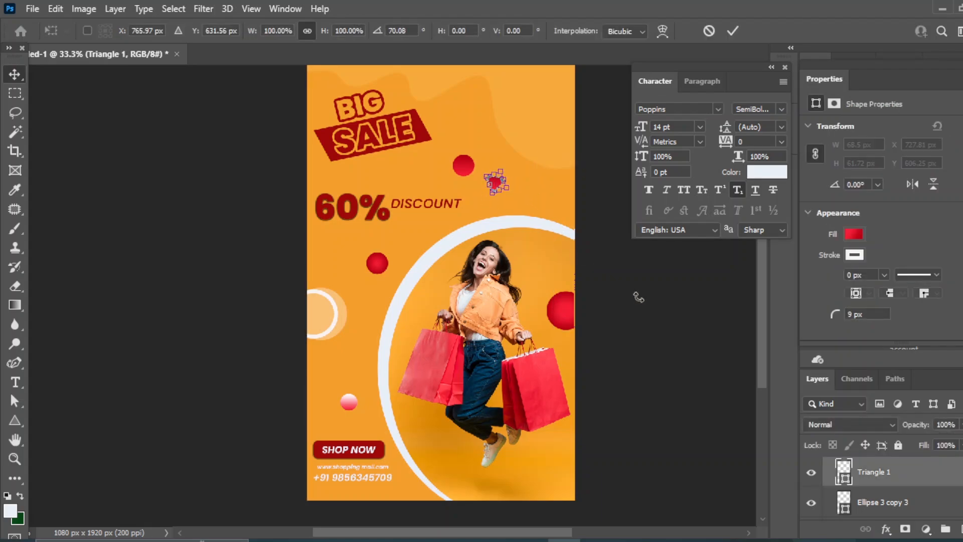
click(15, 75)
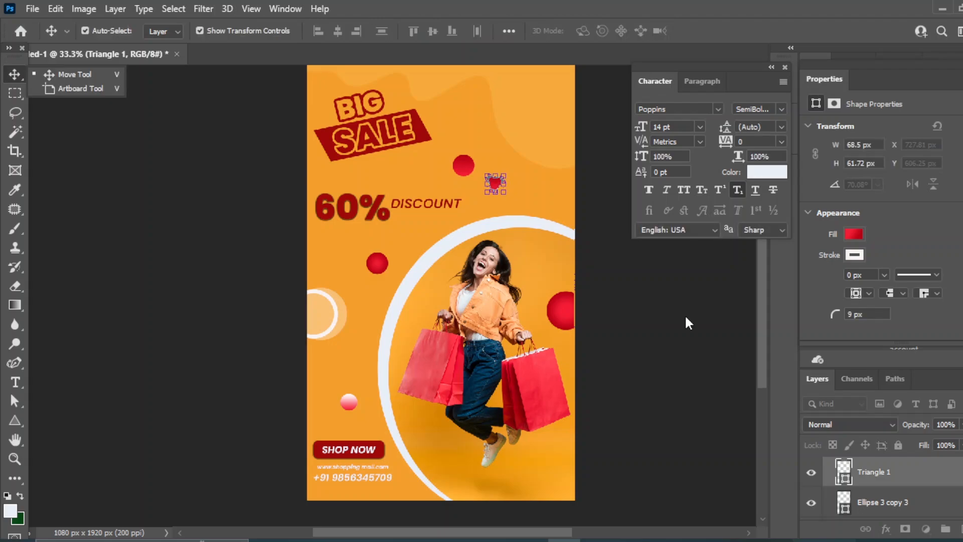
click(686, 318)
drag(495, 181, 325, 368)
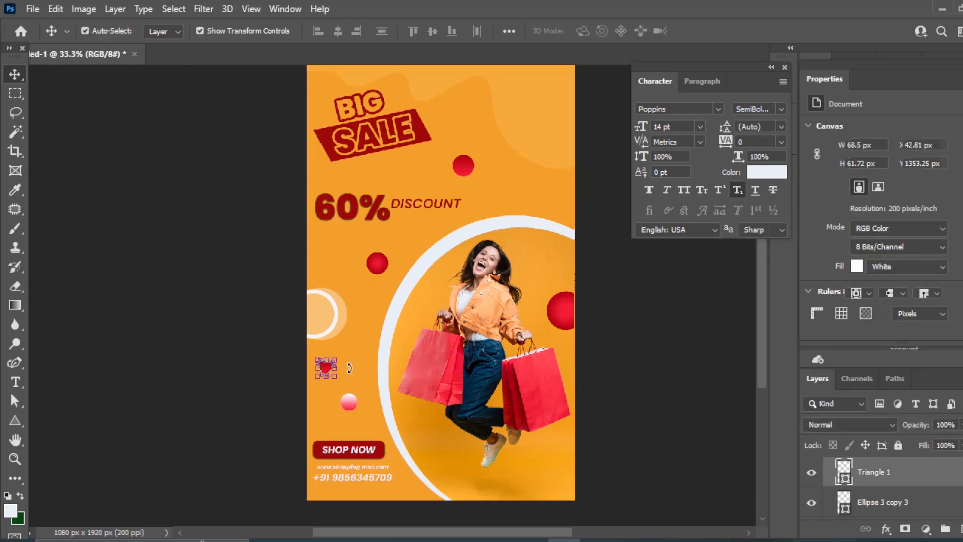
Commit the triangle's new tilt above the pink ball and zoom in and out to check the poster
key(ctrl+t)
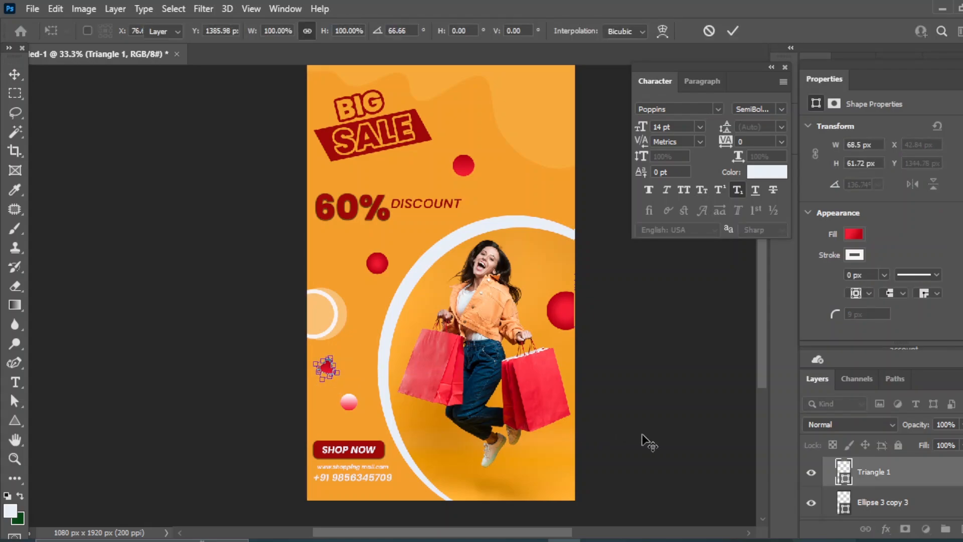
key(Return)
click(636, 409)
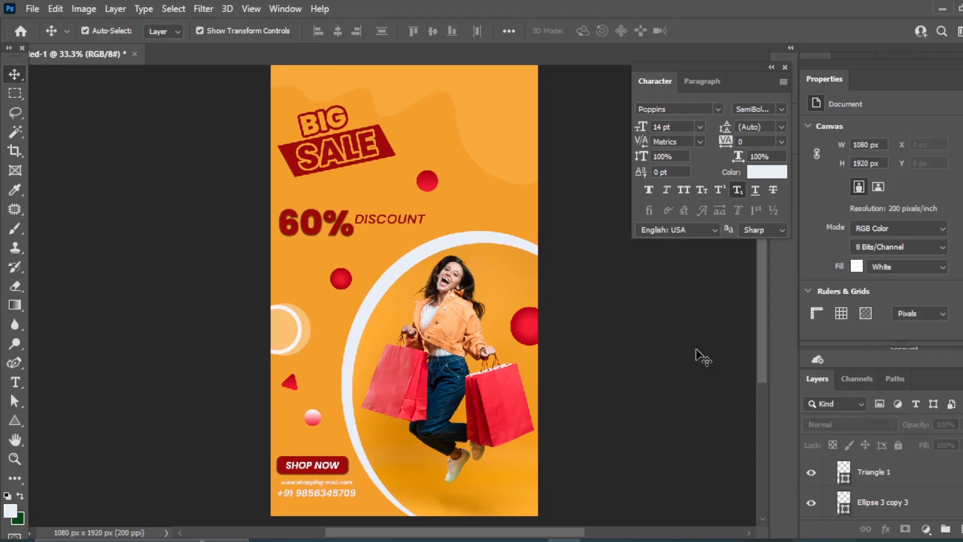
key(ctrl+plus)
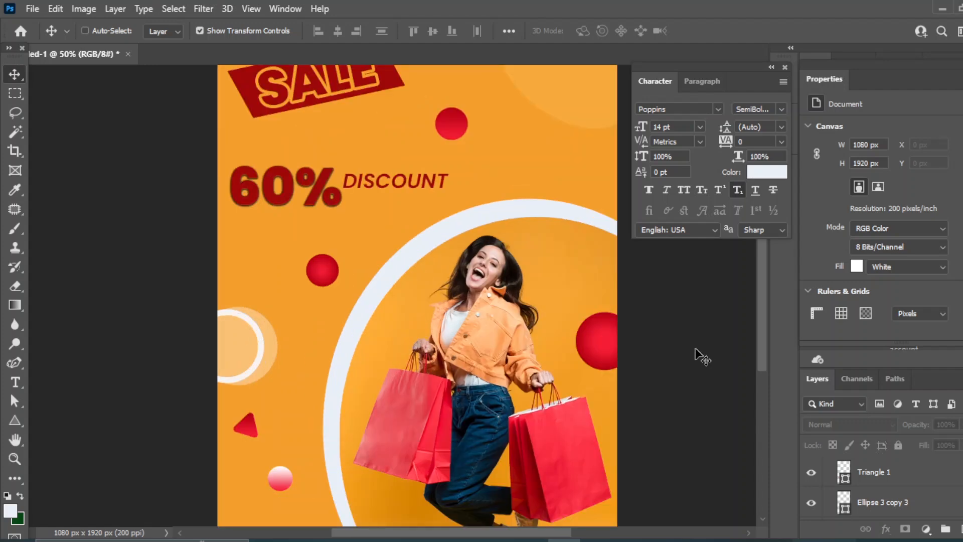
key(ctrl+minus)
key(ctrl+plus)
key(ctrl+minus)
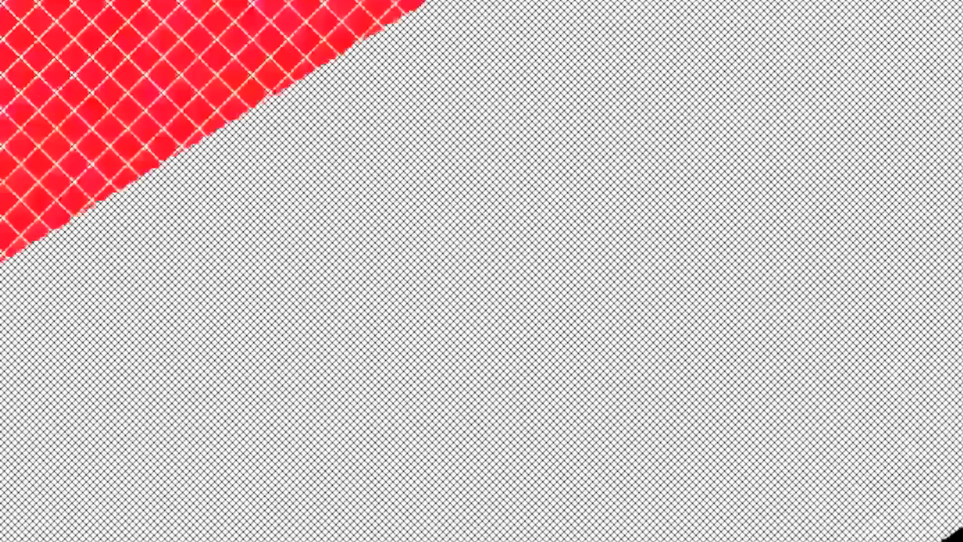